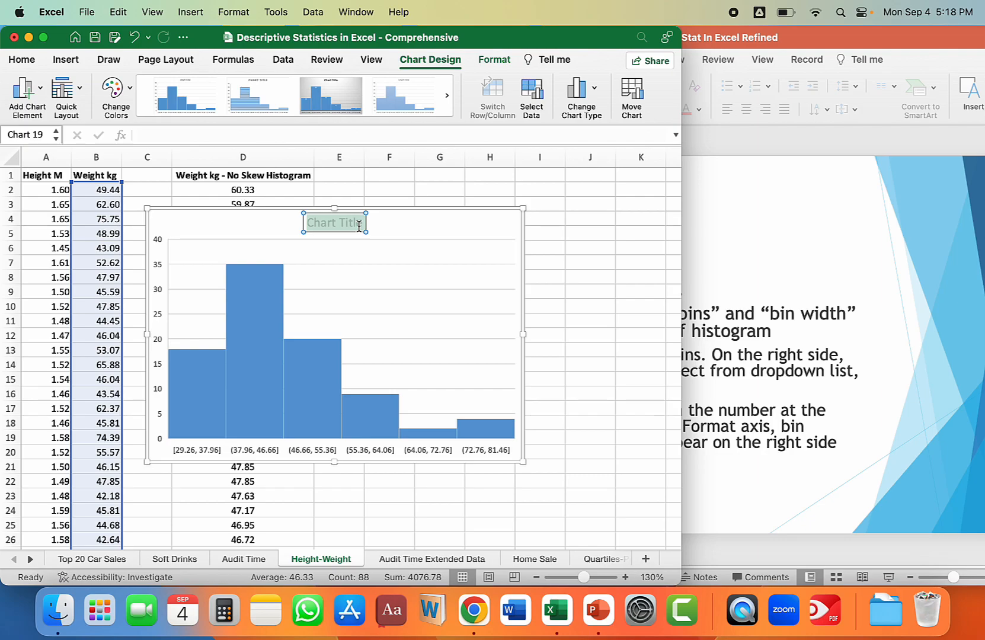
Title the chart "Histogram of weight" and move it slightly to the right and up on the sheet.
text(s)
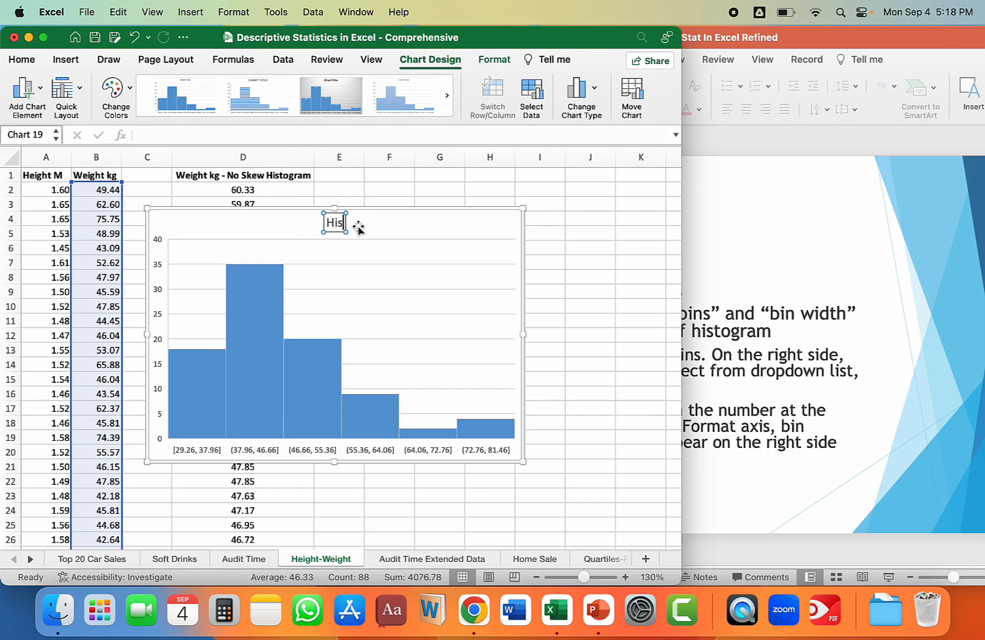
text(togram of weight)
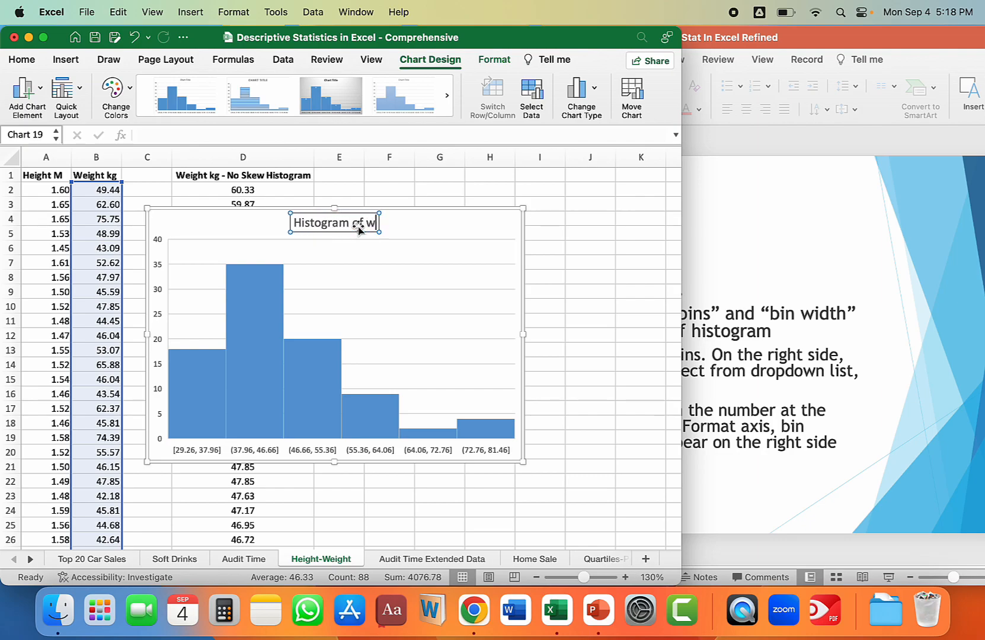
drag(418, 336, 468, 324)
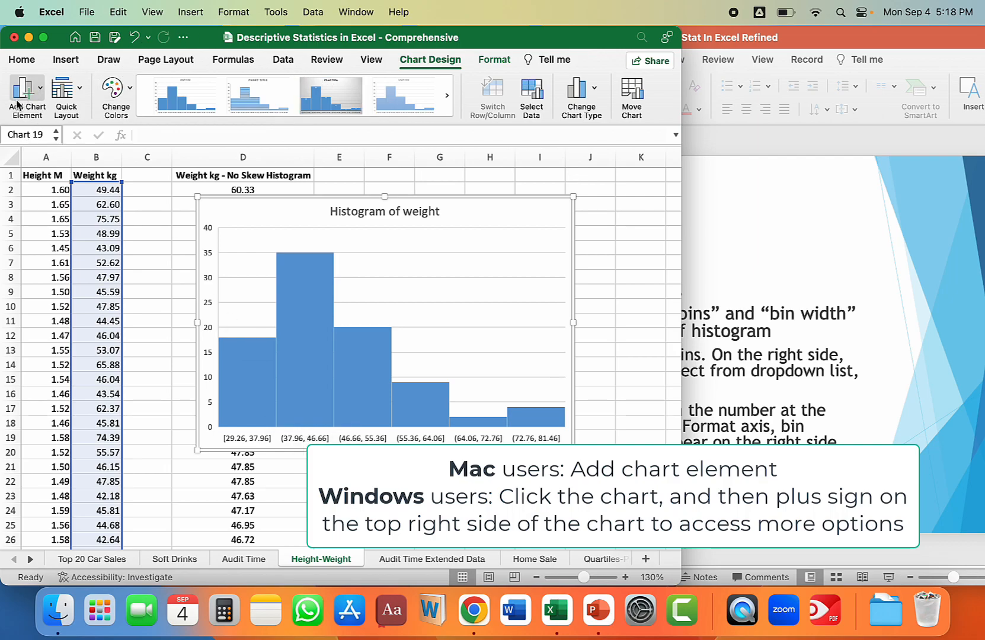
Add a primary horizontal axis title reading "Weight" to the histogram and shift the chart slightly left.
click(41, 90)
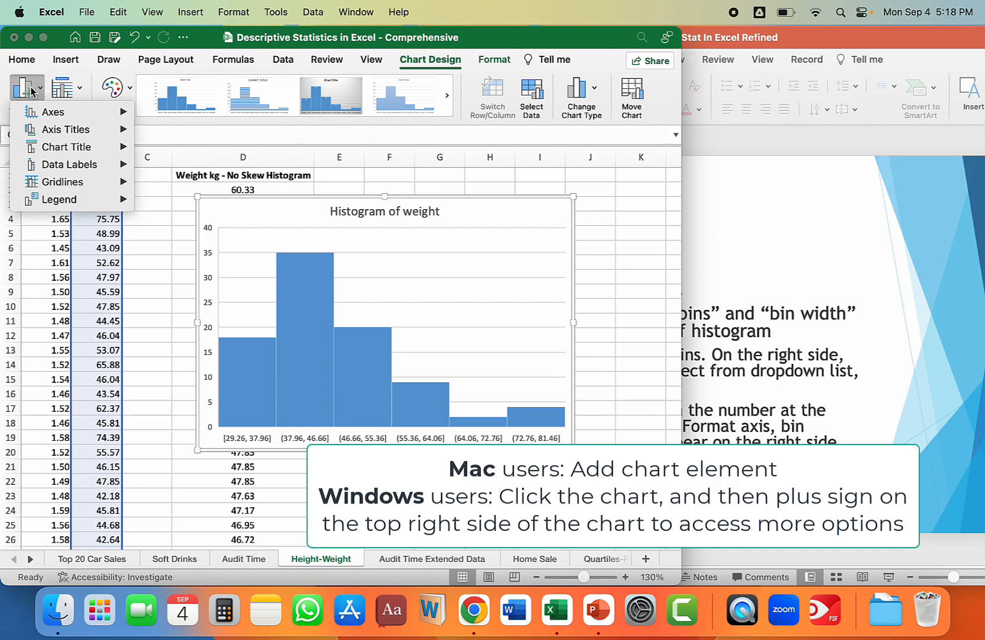
mouse_move(71, 130)
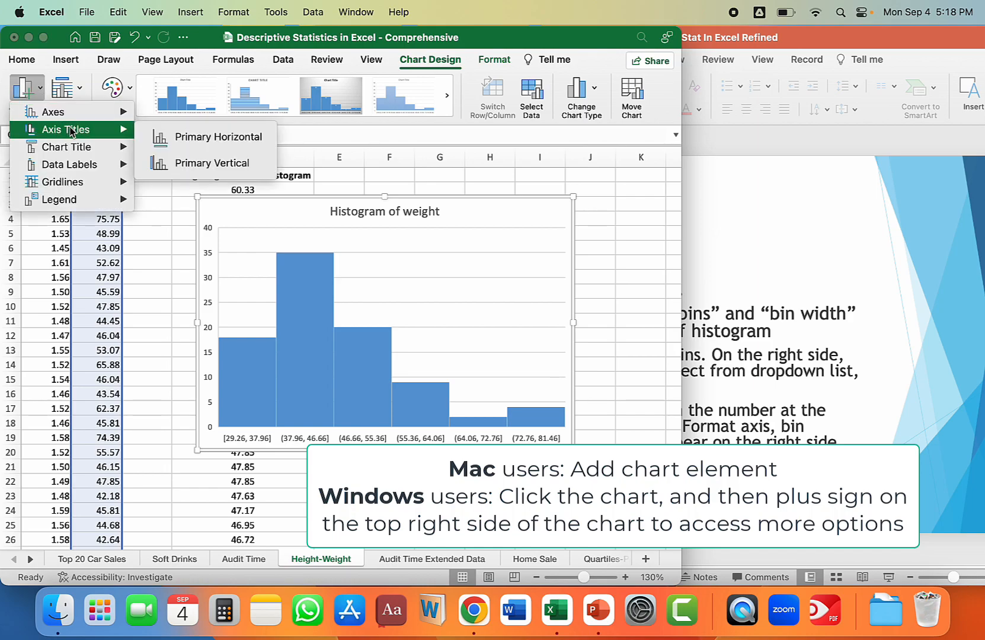
click(228, 142)
click(380, 439)
drag(377, 439, 406, 434)
text(Weight)
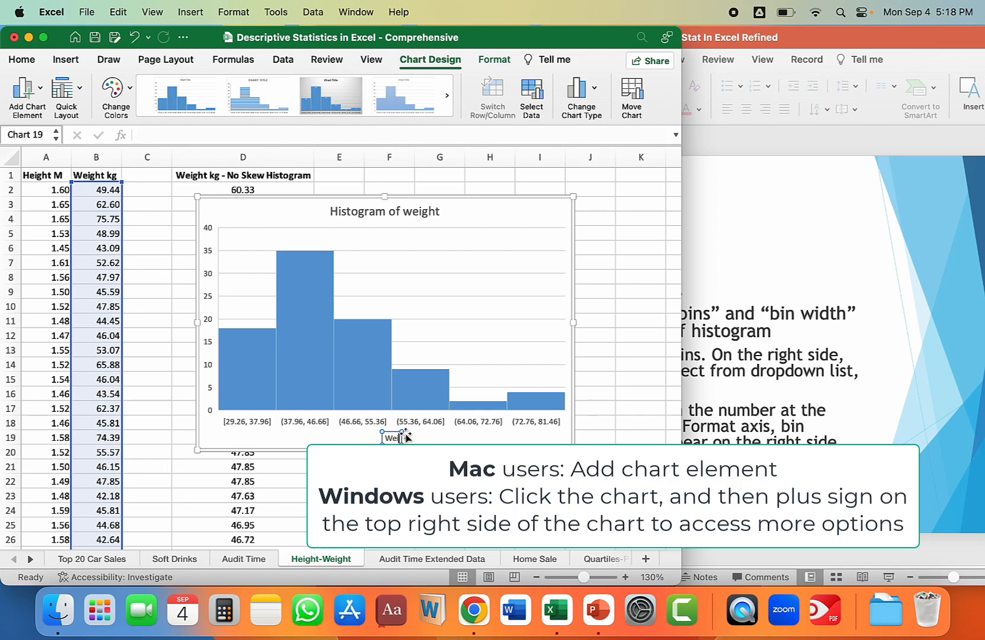
click(439, 481)
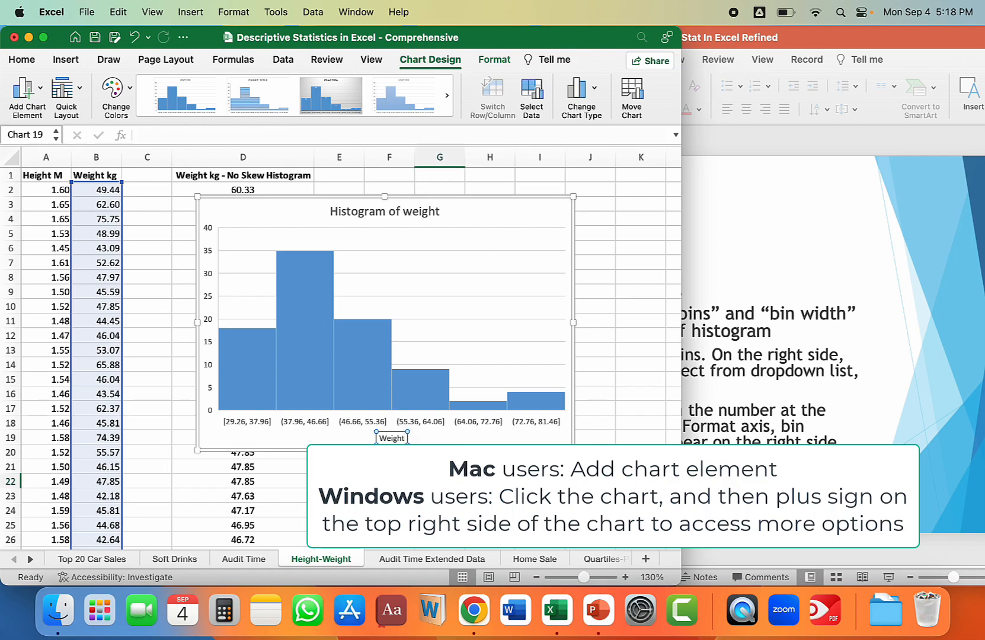
click(488, 205)
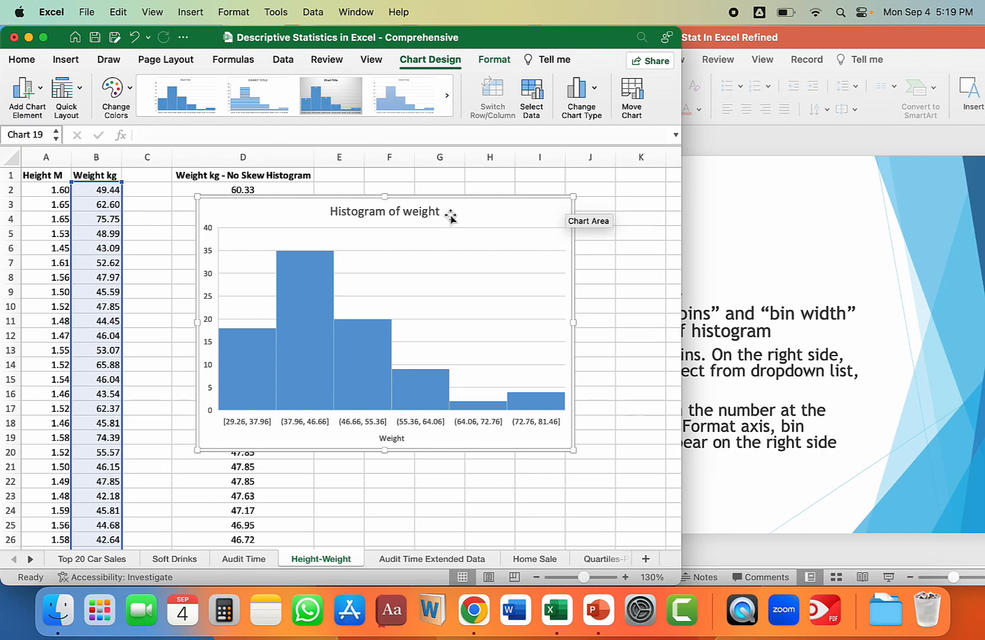
drag(451, 217, 433, 217)
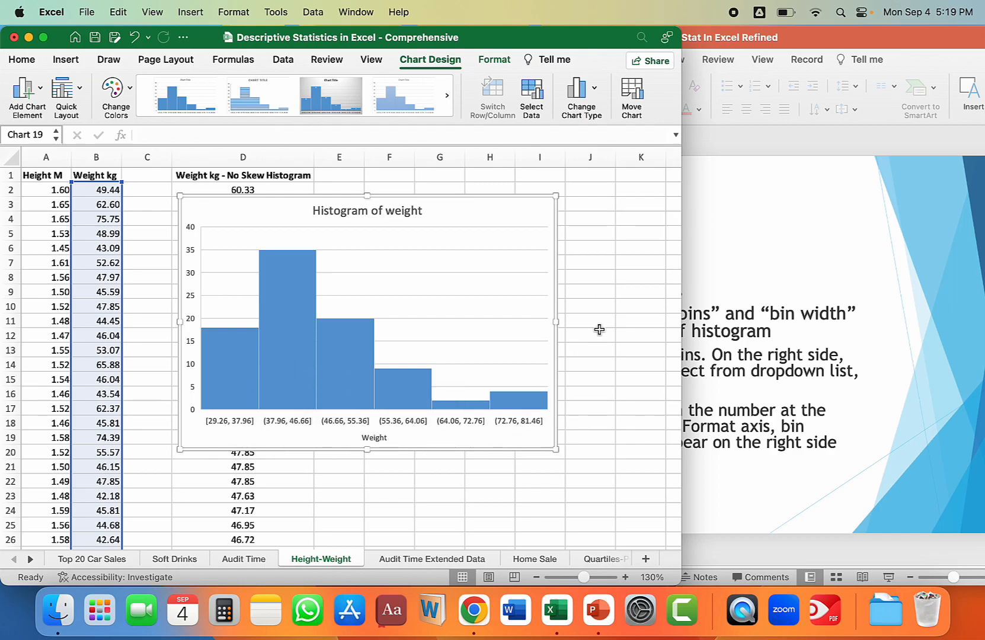
Open the formatting options for the histogram's data series and set its binning to Number of bins with 8 bins.
click(284, 264)
double_click(284, 263)
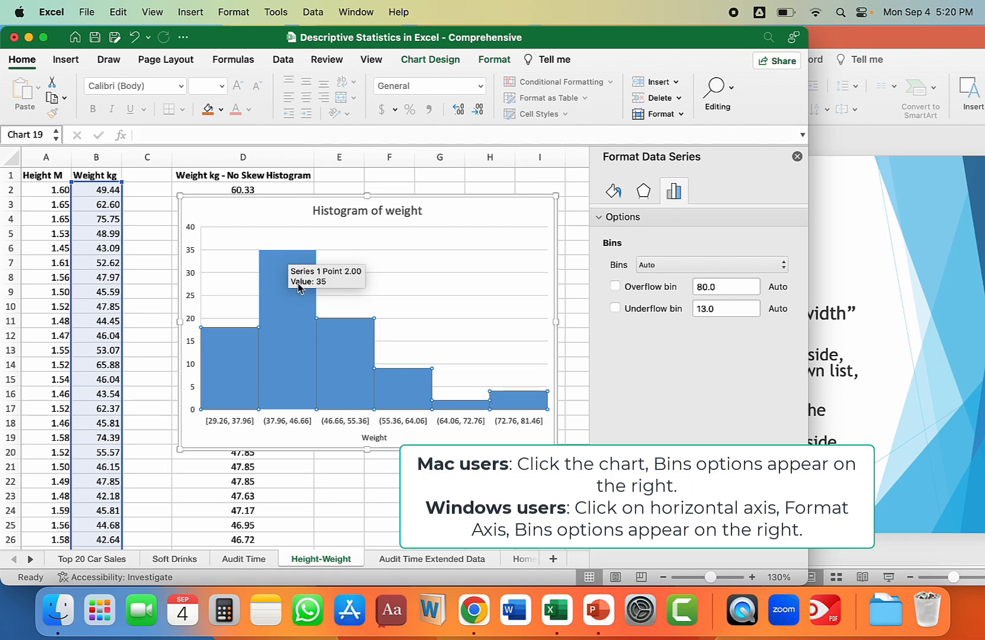
click(661, 266)
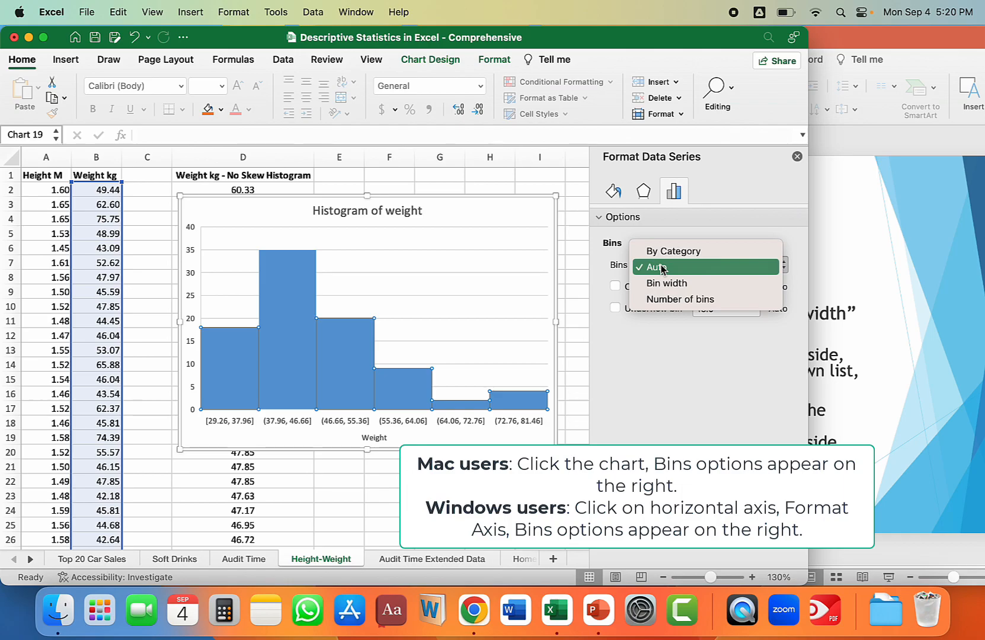
click(675, 299)
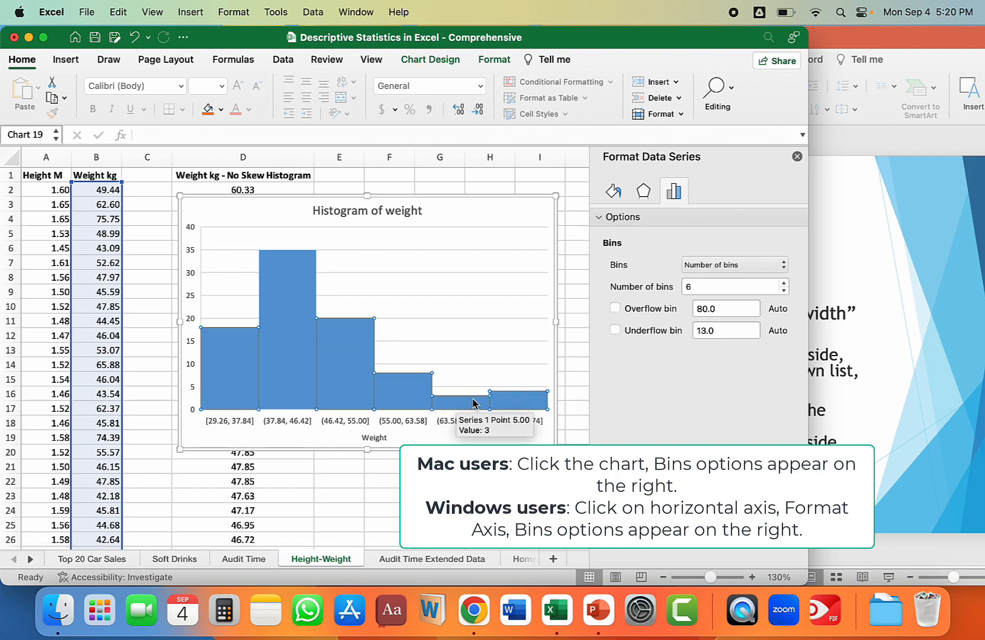
click(703, 287)
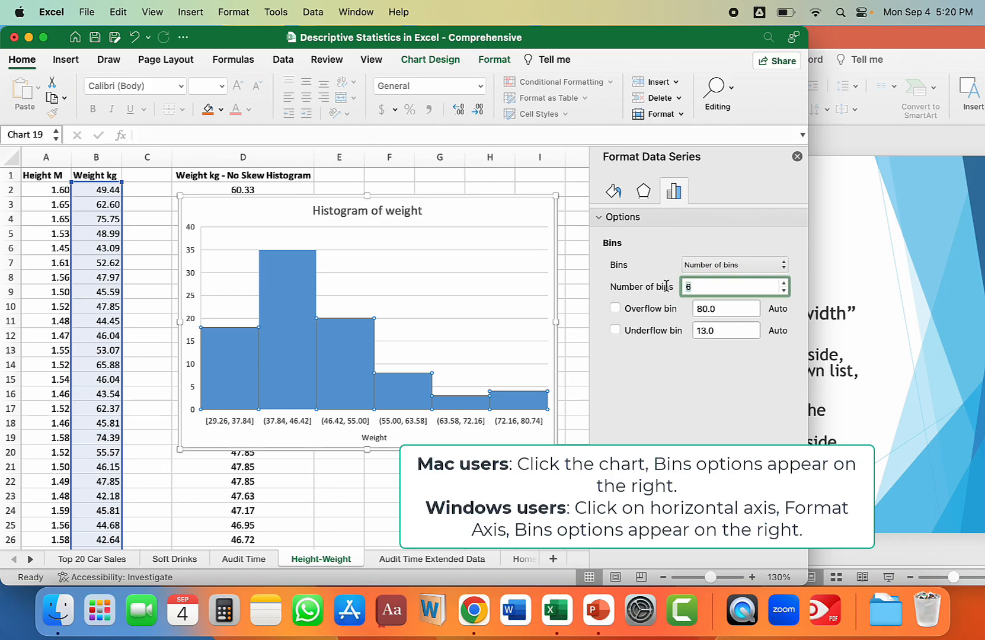
text(8)
key(Return)
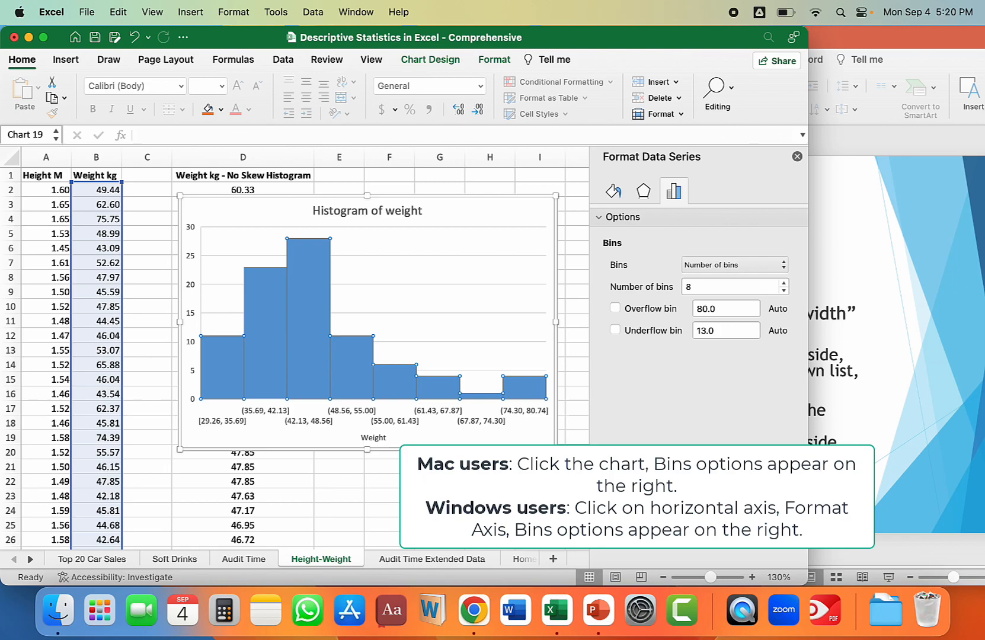
Switch the histogram's binning to Bin width and set the width to 5.
click(735, 264)
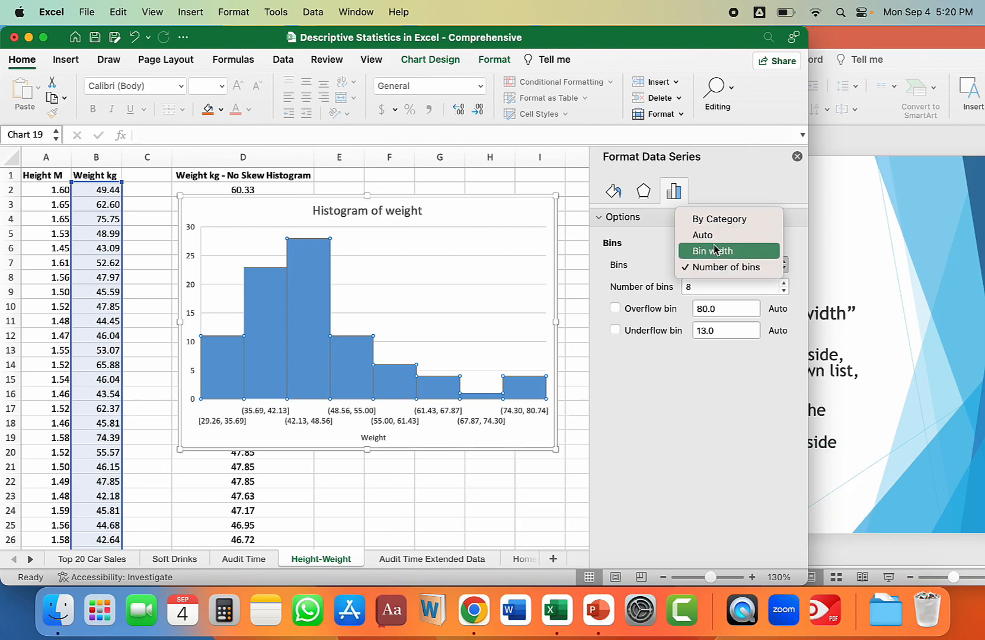
click(718, 252)
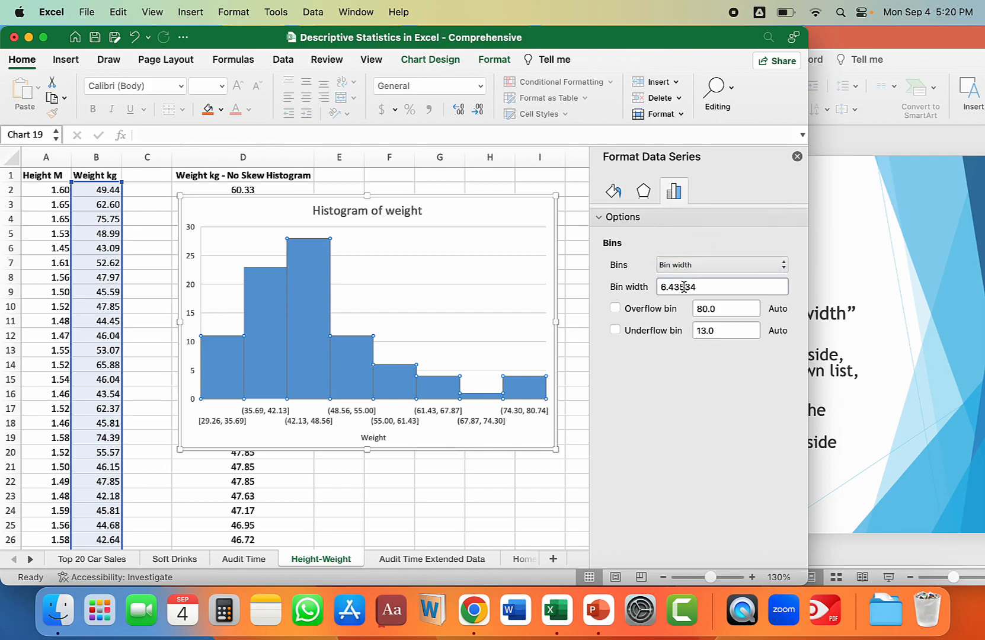
double_click(710, 287)
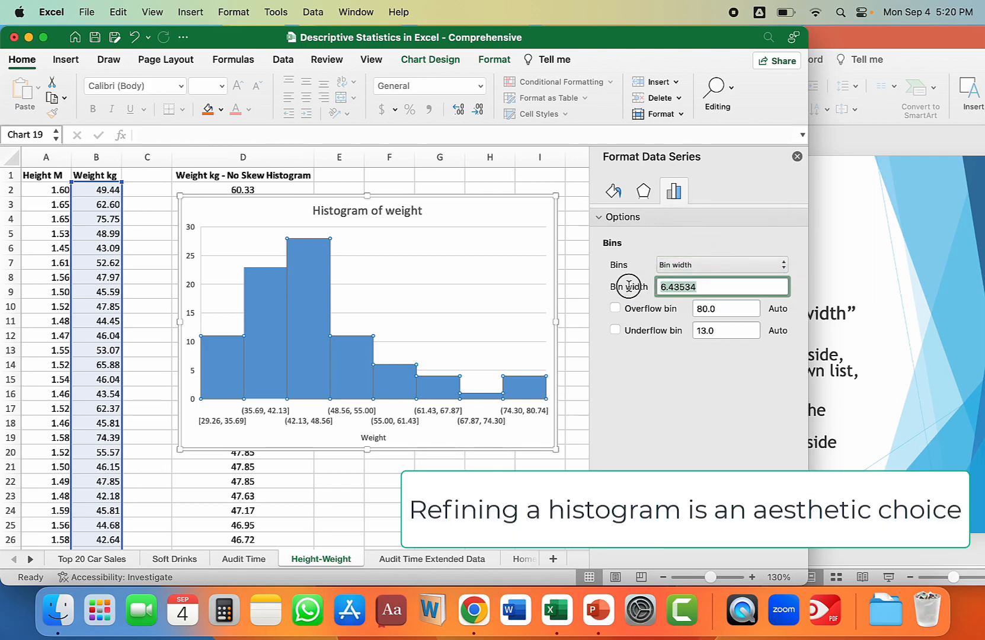
text(5)
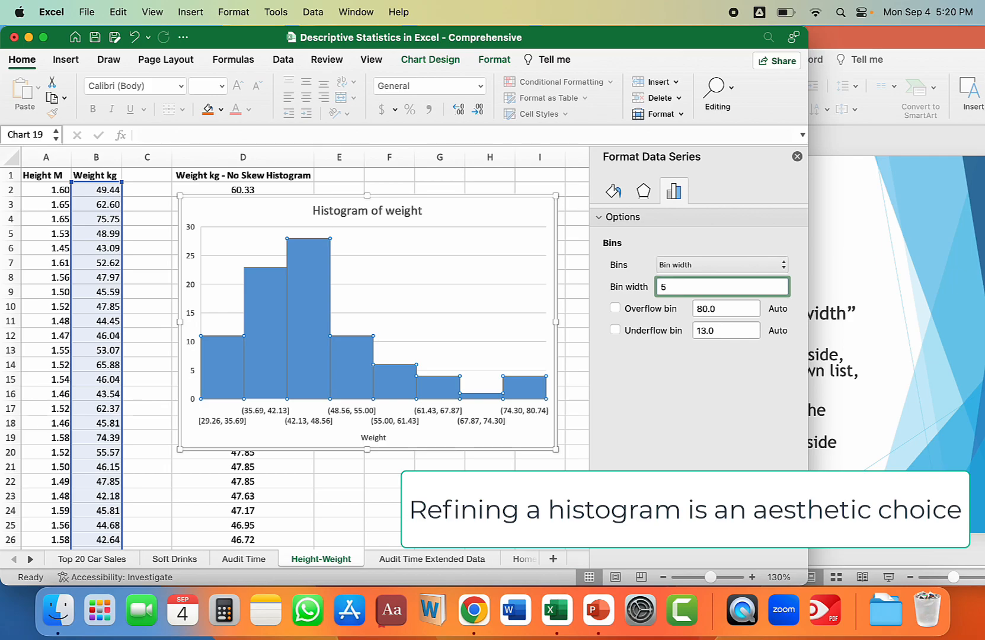
key(Return)
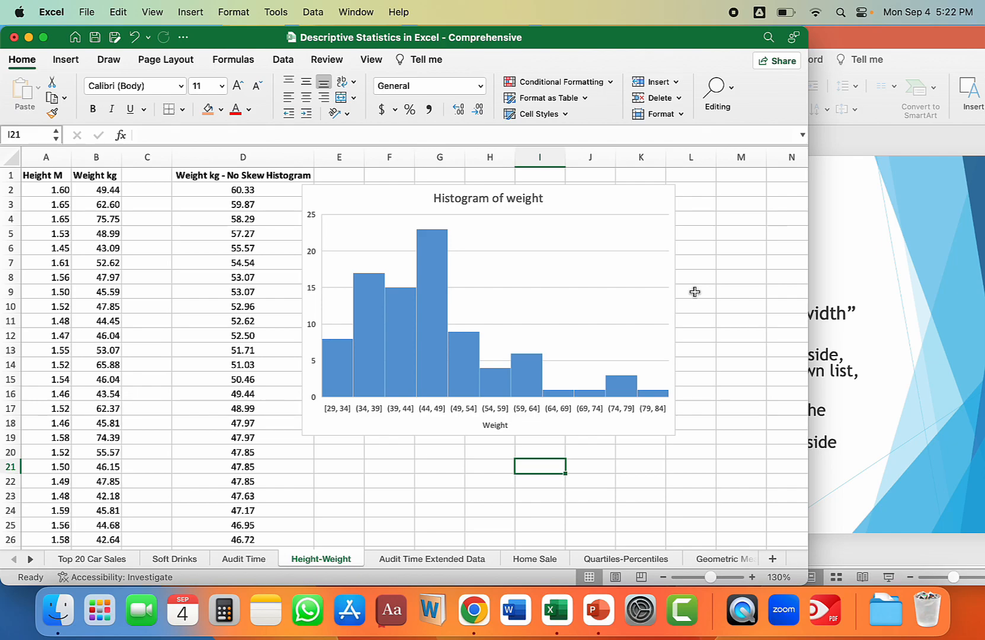
Draw a bell-shaped green highlighter curve over the histogram's main bars, from the first bar to the (64, 69] bar.
key(super+Tab)
drag(309, 71, 639, 77)
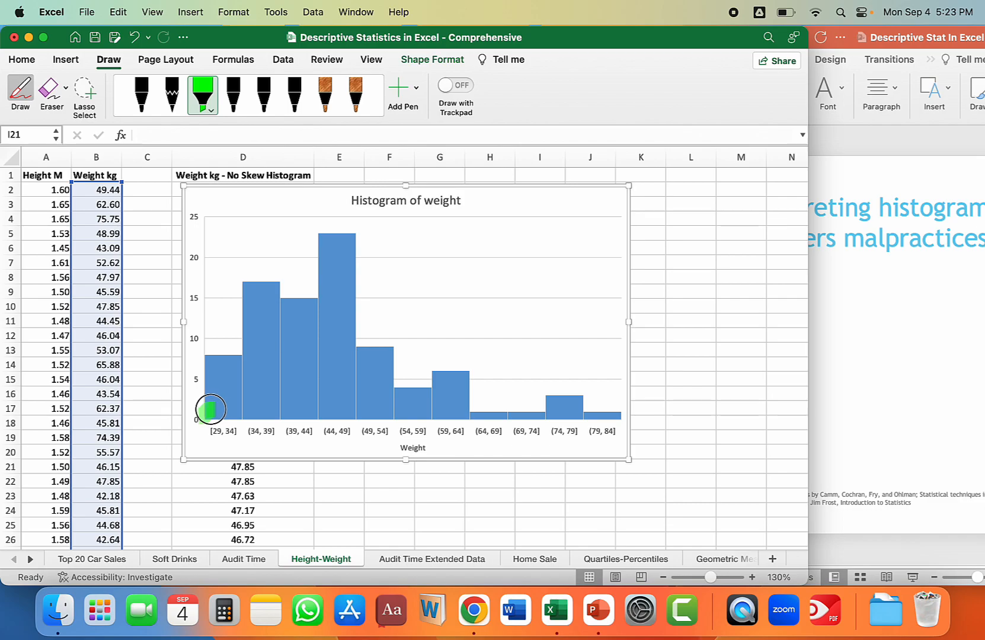
mouse_move(210, 409)
mouse_down()
mouse_move(265, 346)
mouse_move(296, 328)
mouse_move(343, 327)
mouse_move(485, 412)
mouse_up()
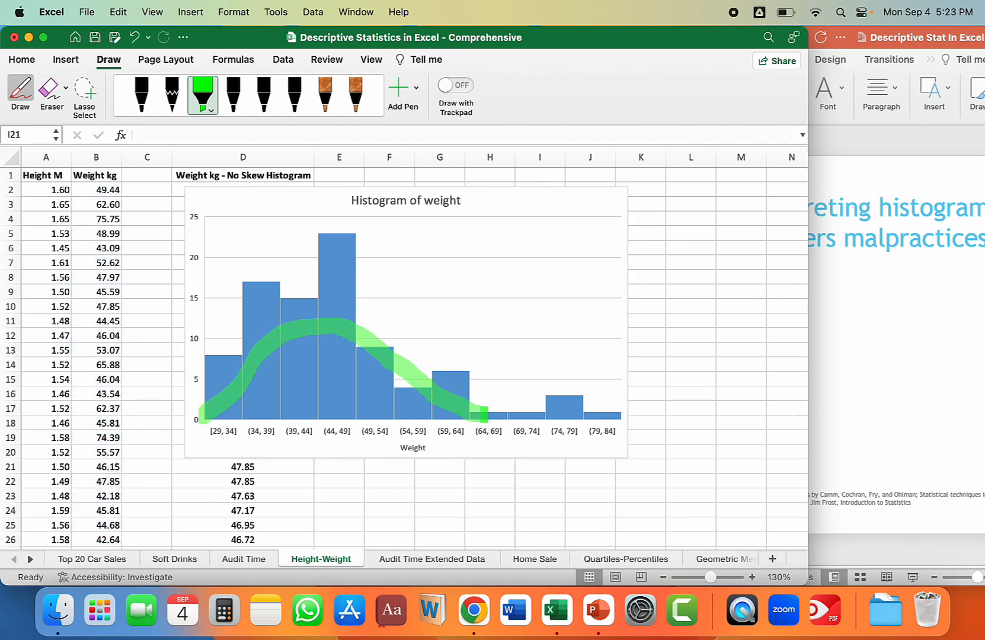
Change the highlighter colour to crimson and outline the low tail bars at the right end of the histogram.
click(211, 111)
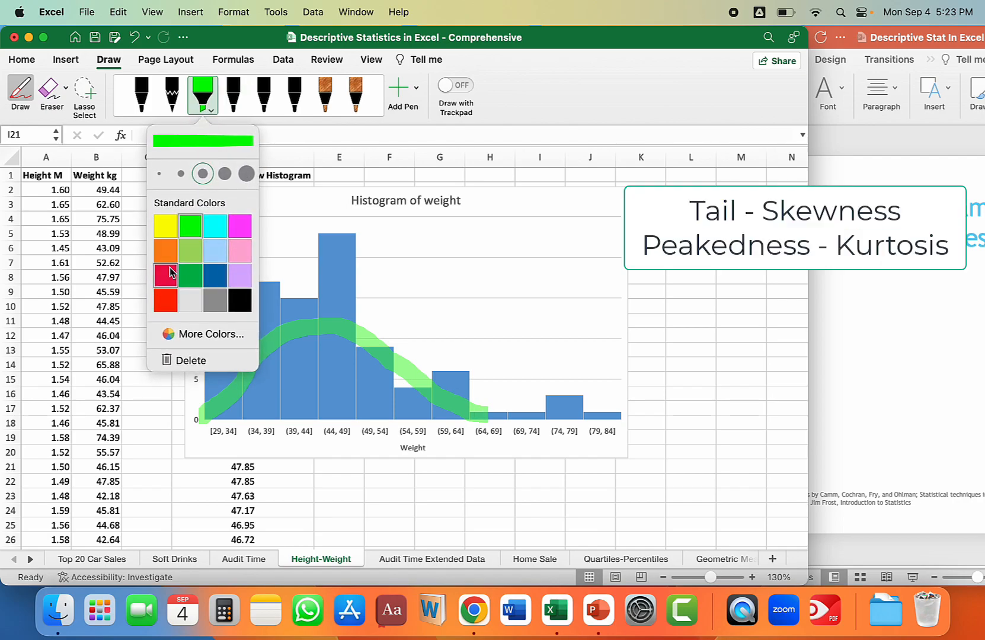
click(166, 274)
mouse_move(626, 388)
mouse_down()
mouse_move(493, 391)
mouse_move(493, 437)
mouse_move(625, 438)
mouse_move(626, 395)
mouse_up()
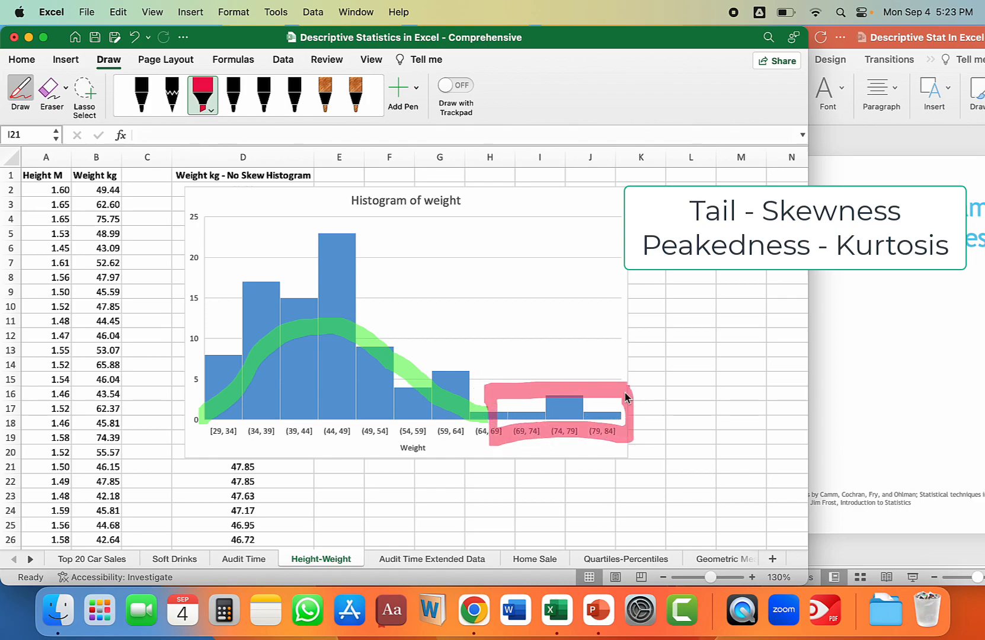
Change the highlighter colour to orange and mark the peak of the histogram's tallest bar.
click(210, 112)
click(165, 250)
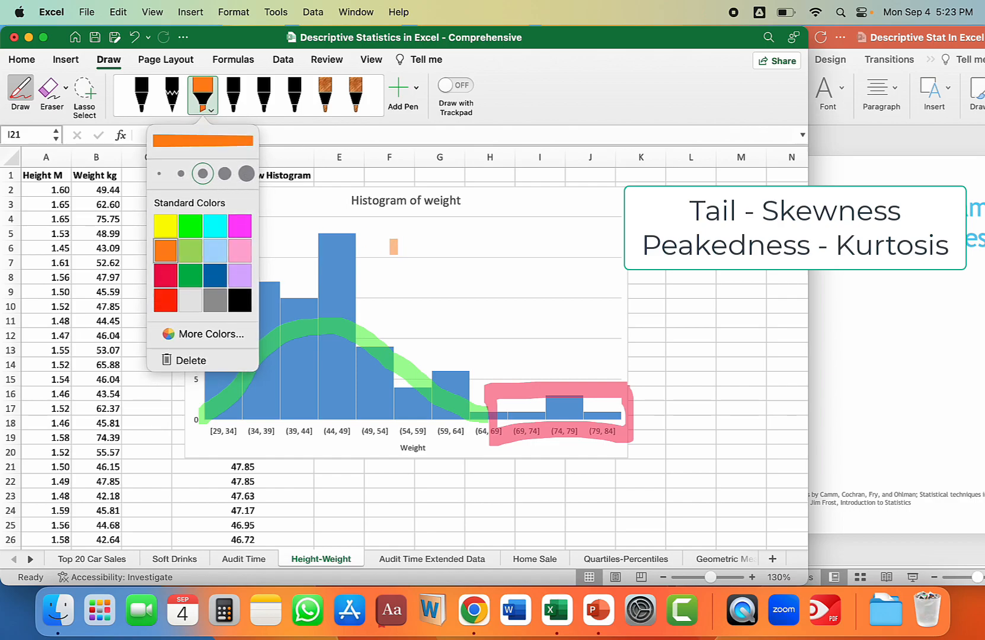
mouse_move(386, 231)
mouse_down()
mouse_move(263, 238)
mouse_move(237, 260)
mouse_move(235, 292)
mouse_move(328, 306)
mouse_move(410, 302)
mouse_move(420, 259)
mouse_move(399, 225)
mouse_move(379, 227)
mouse_up()
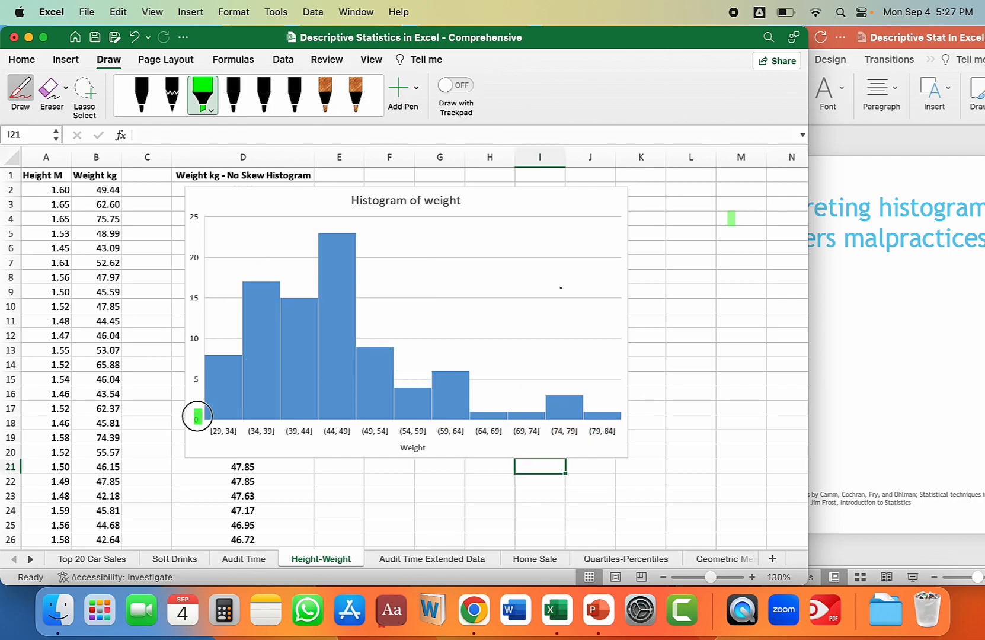
Draw a green highlighter curve over the histogram's main bars, then circle and shade the right tail.
mouse_move(208, 406)
mouse_down()
mouse_move(265, 327)
mouse_move(324, 317)
mouse_move(372, 333)
mouse_move(443, 422)
mouse_up()
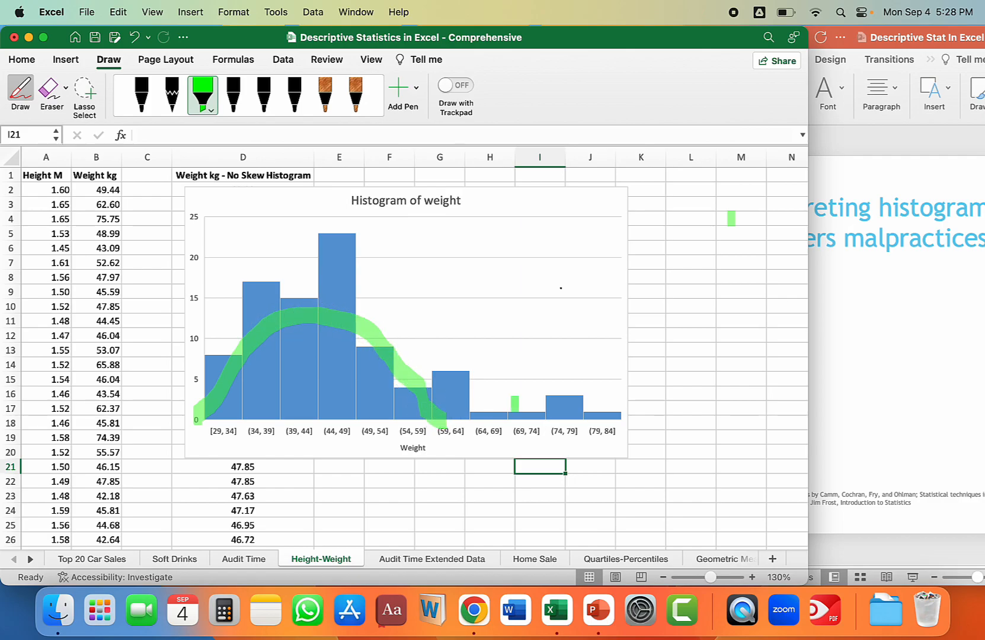
mouse_move(627, 363)
mouse_down()
mouse_move(471, 360)
mouse_move(448, 440)
mouse_move(633, 422)
mouse_move(605, 355)
mouse_up()
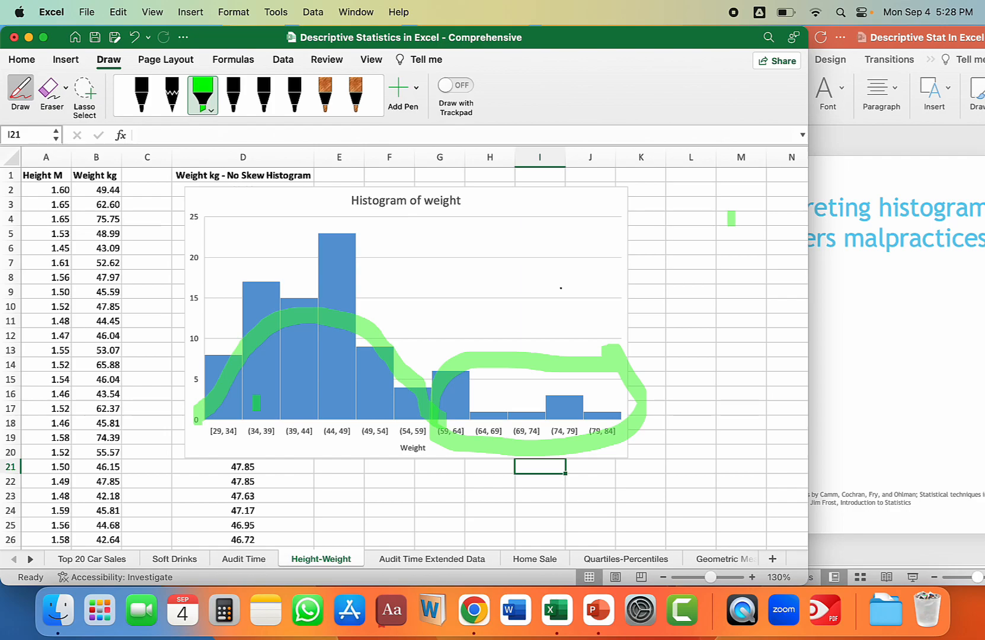
mouse_move(613, 379)
mouse_down()
mouse_move(456, 382)
mouse_move(614, 412)
mouse_move(464, 431)
mouse_move(629, 400)
mouse_move(538, 393)
mouse_up()
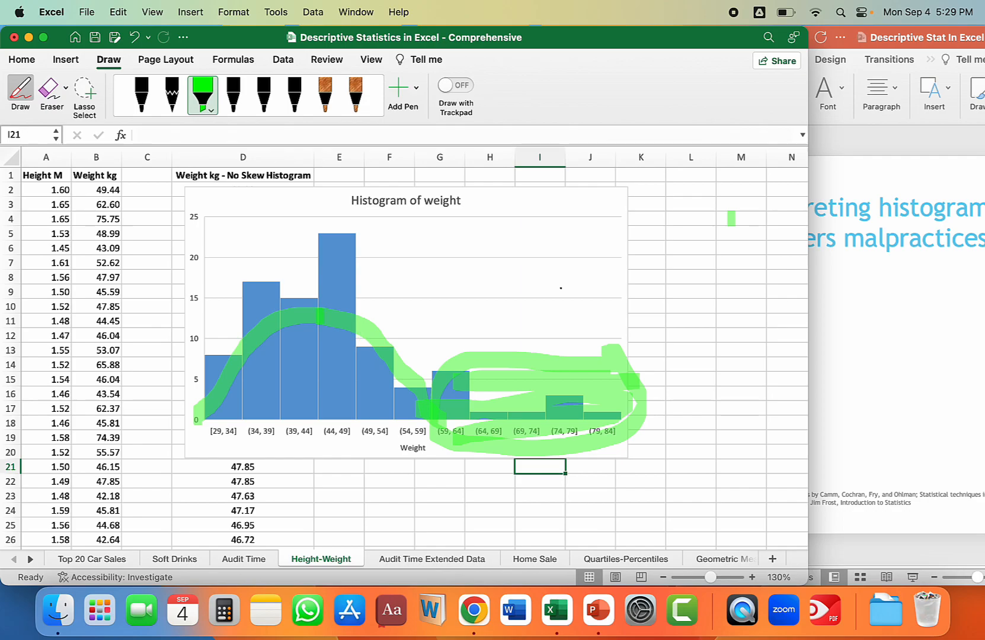
Draw two vertical green highlighter lines between the curve and the horizontal axis, along both edges of the (44, 49] bar.
mouse_move(318, 410)
mouse_down()
mouse_move(319, 425)
mouse_move(317, 317)
mouse_move(316, 428)
mouse_up()
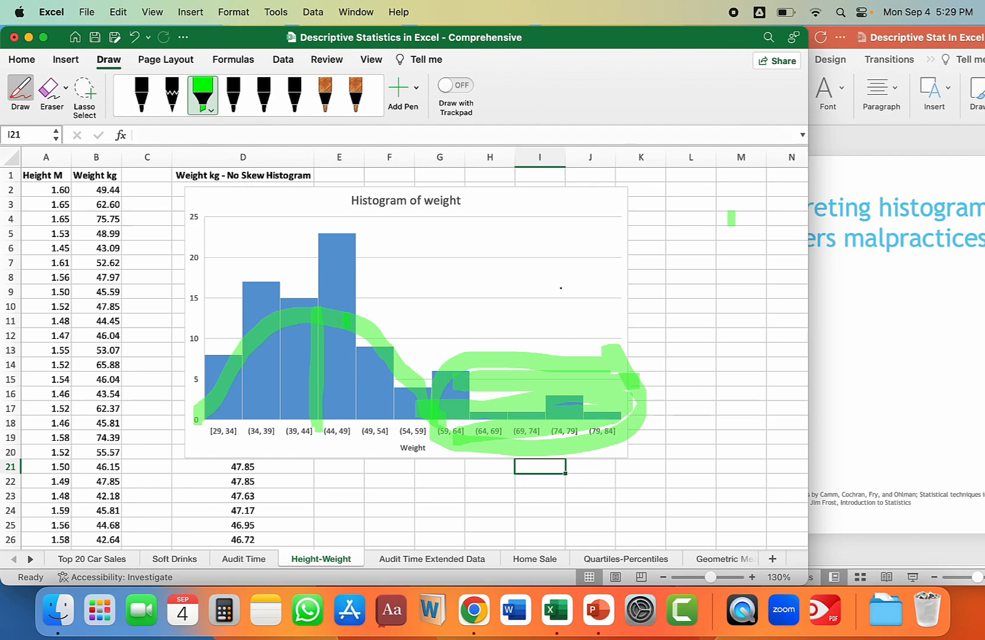
drag(356, 333, 356, 417)
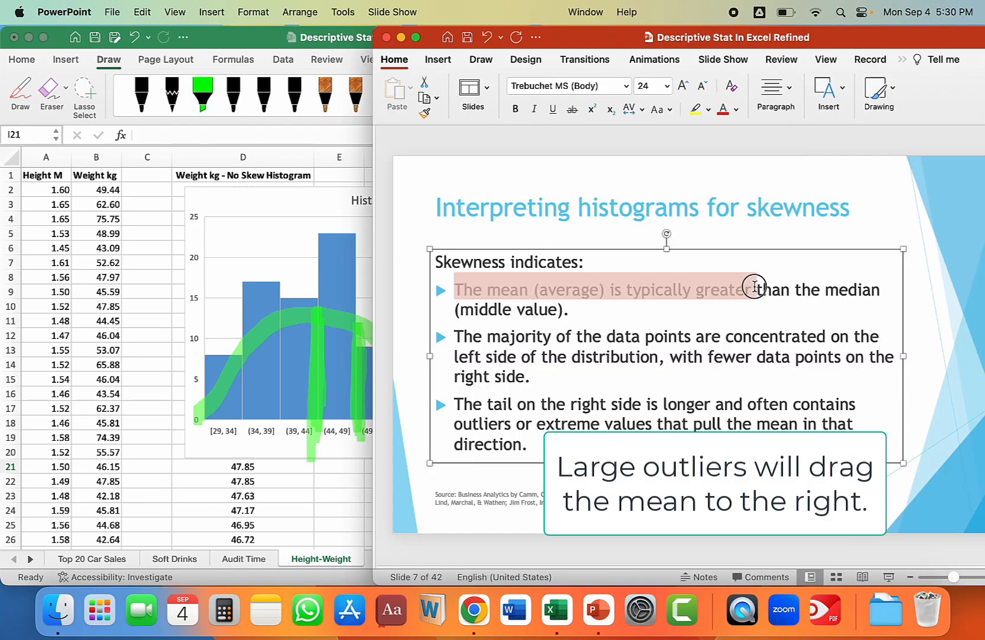
Switch to PowerPoint and review the three bullets on the "Interpreting histograms for skewness" slide, selecting the text of each in turn.
drag(754, 289, 798, 289)
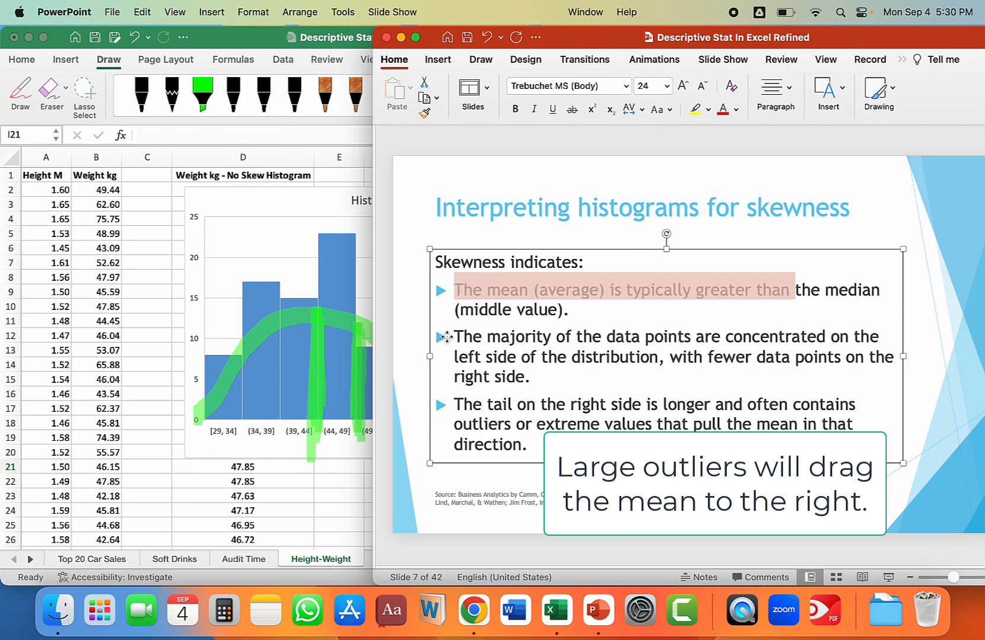
drag(456, 334, 733, 366)
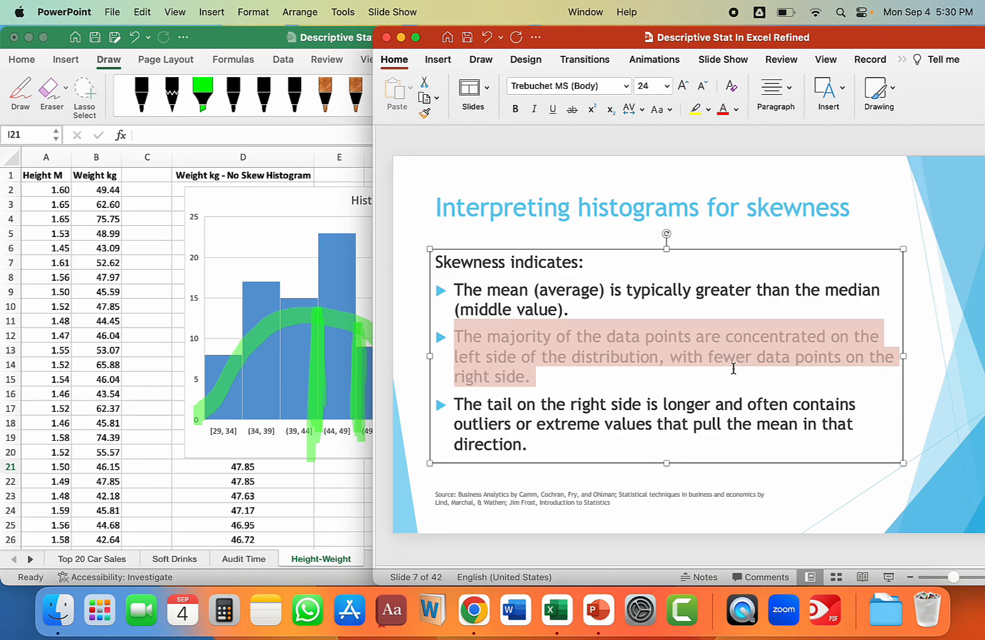
drag(450, 405, 685, 439)
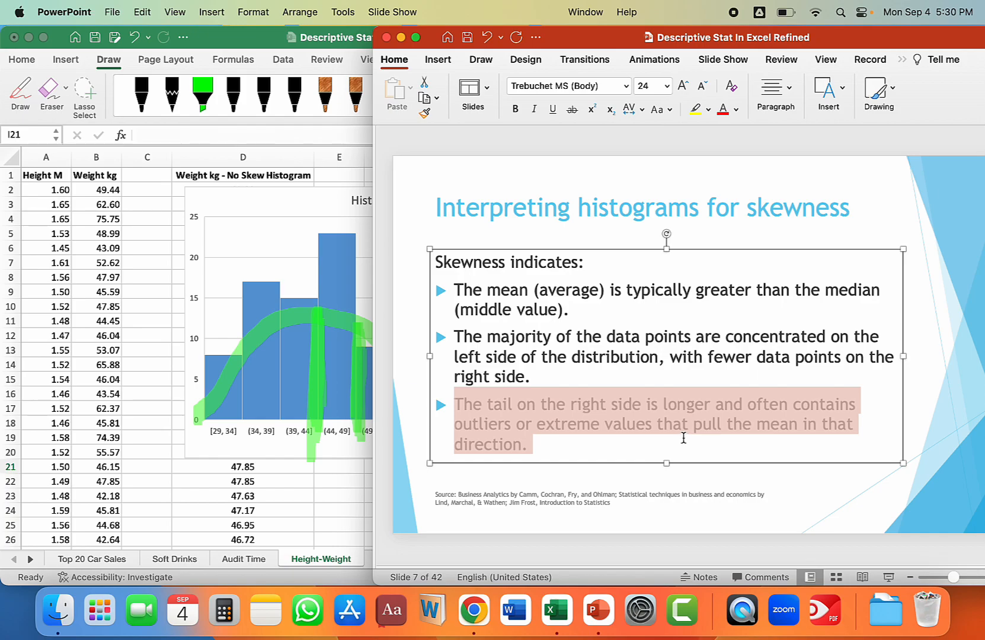
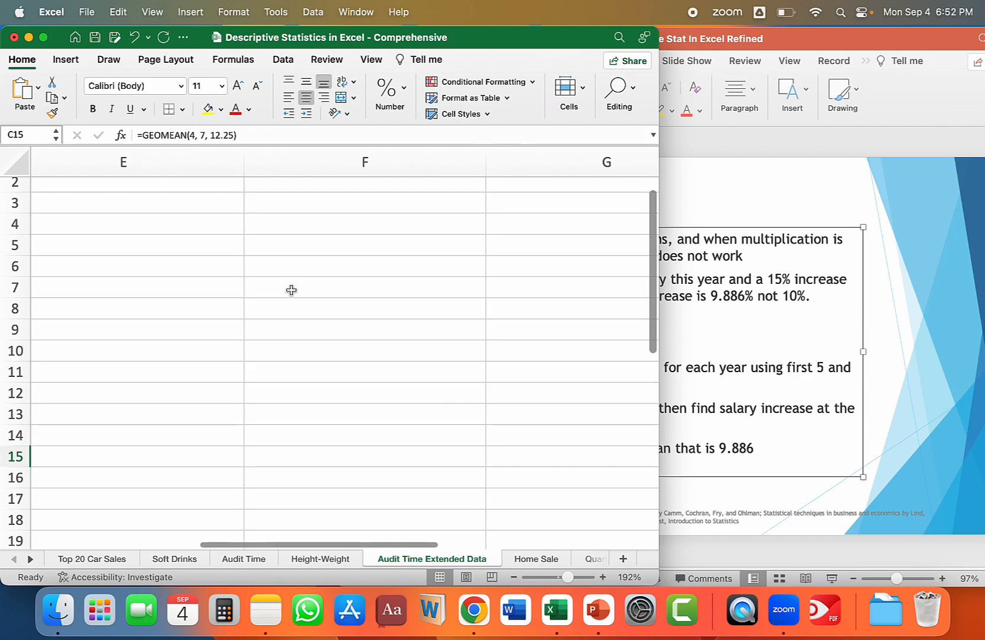
Enter 100,000 as the starting salary in F2 of the Audit Time Extended Data sheet.
scroll(291, 290, up, 2)
click(287, 203)
text(100)
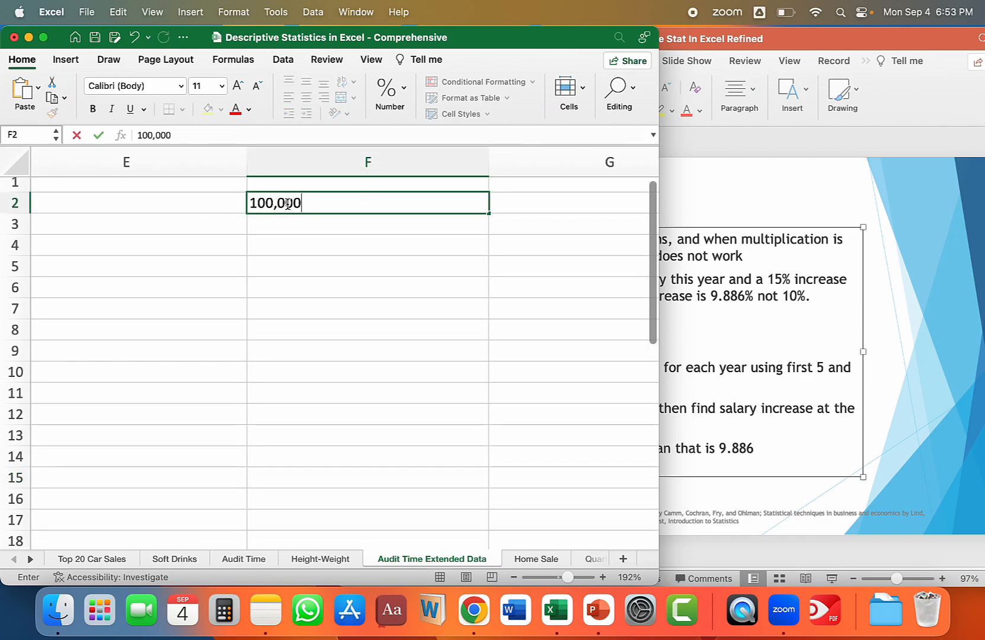
key(Tab)
Calculate the first-year 5% raise in G2 with the formula =F2*.05.
text(=)
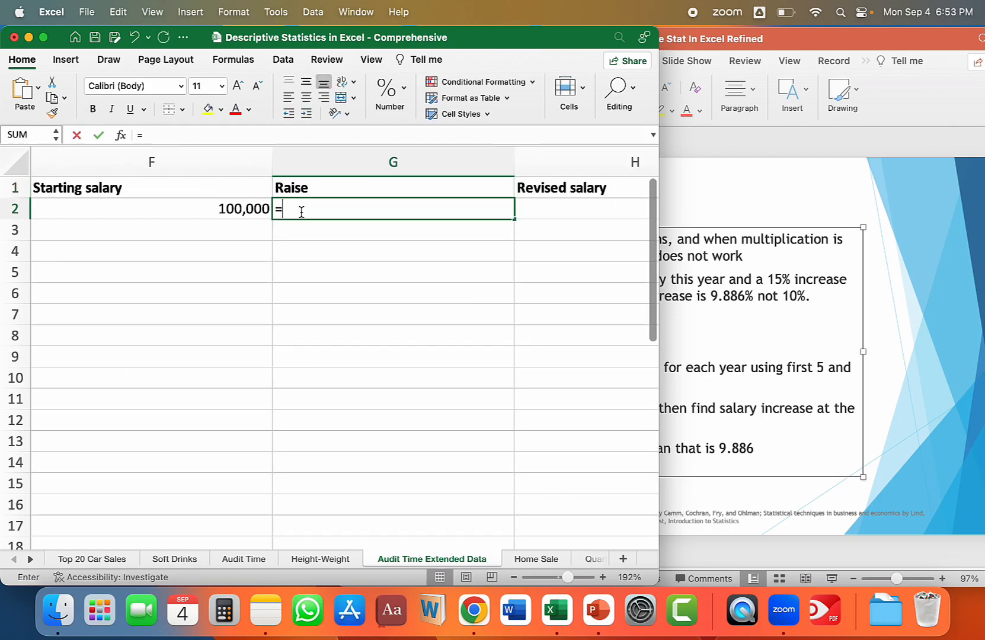
click(230, 208)
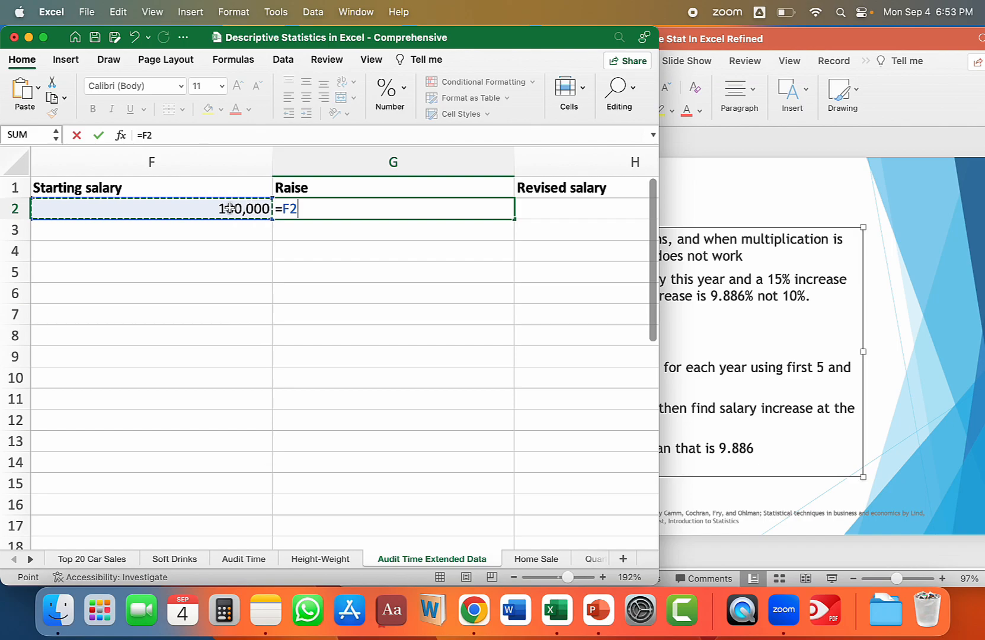
text(*)
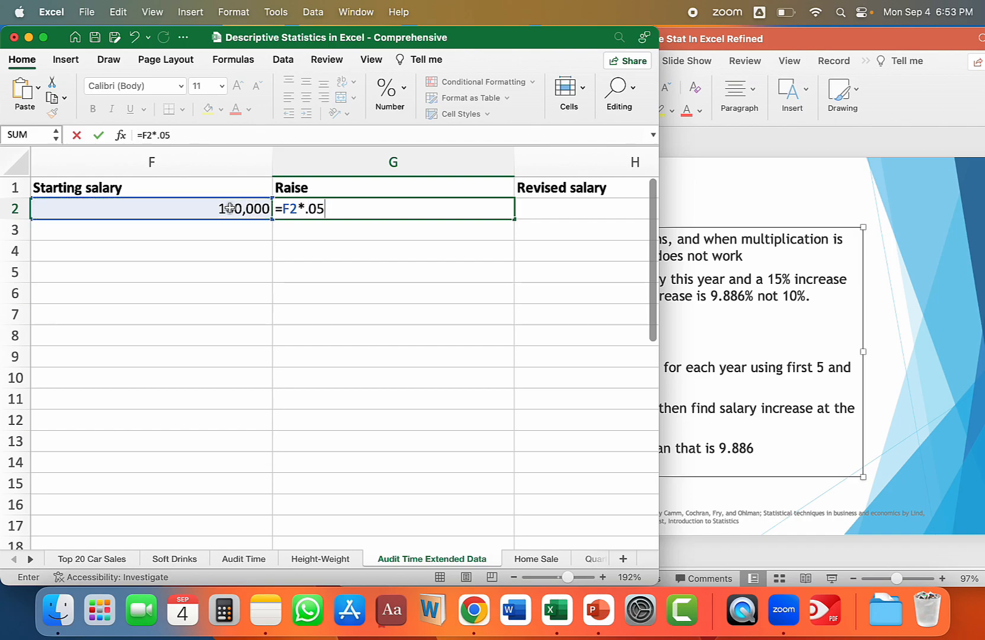
key(Tab)
click(240, 210)
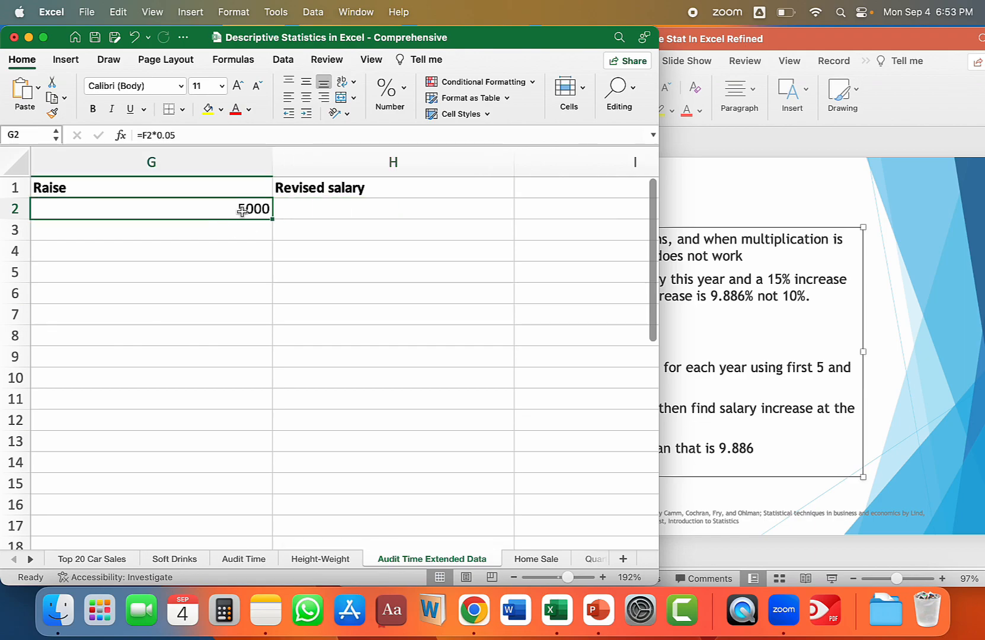
Calculate the first-year revised salary in H2 by adding the starting salary and the raise, =F2+G2.
scroll(242, 211, left, 2)
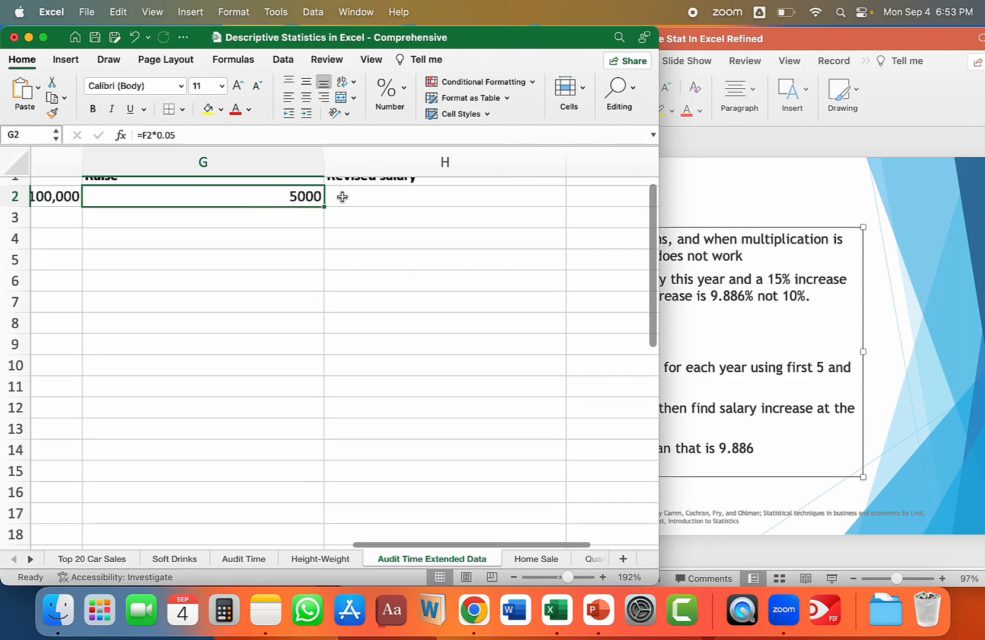
click(387, 199)
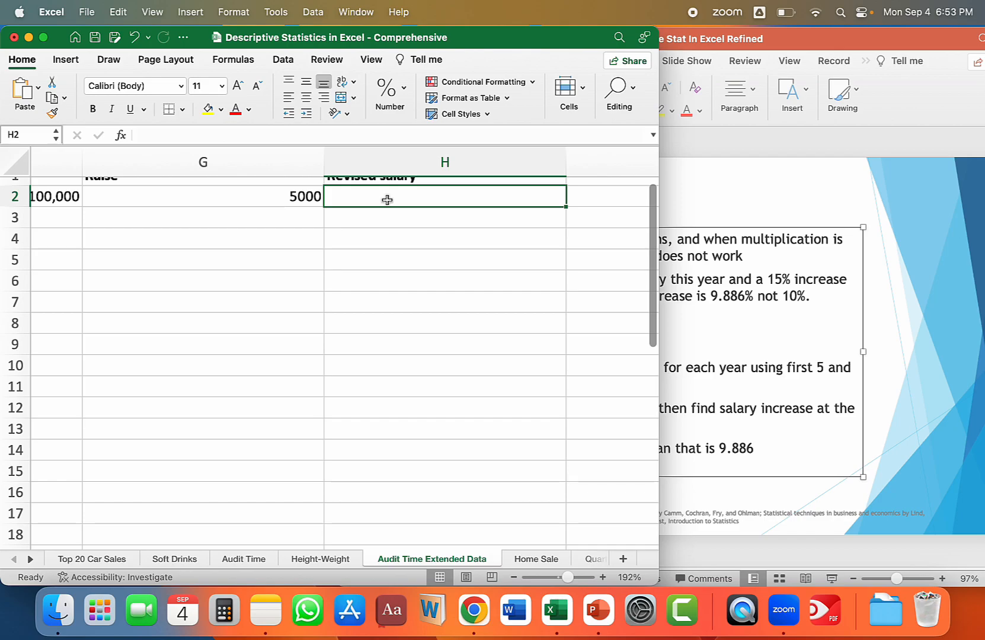
text(=)
click(65, 198)
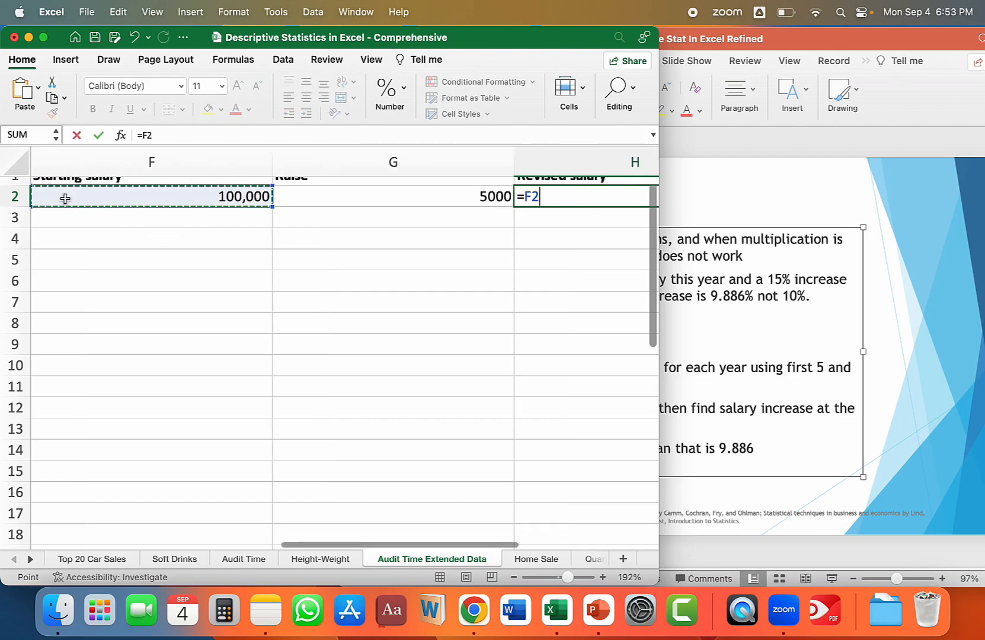
text(+)
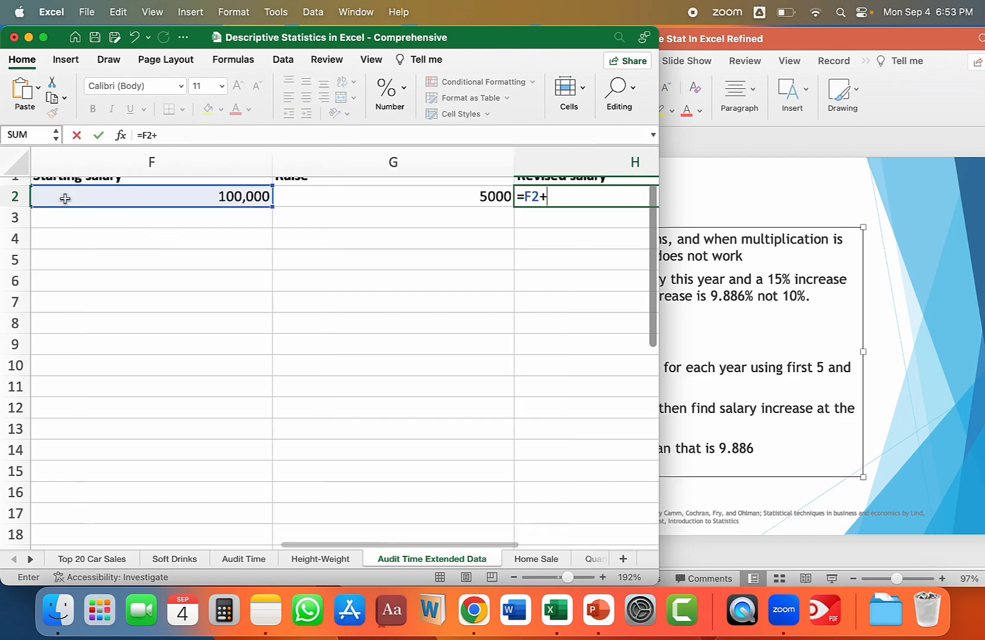
click(464, 195)
key(Return)
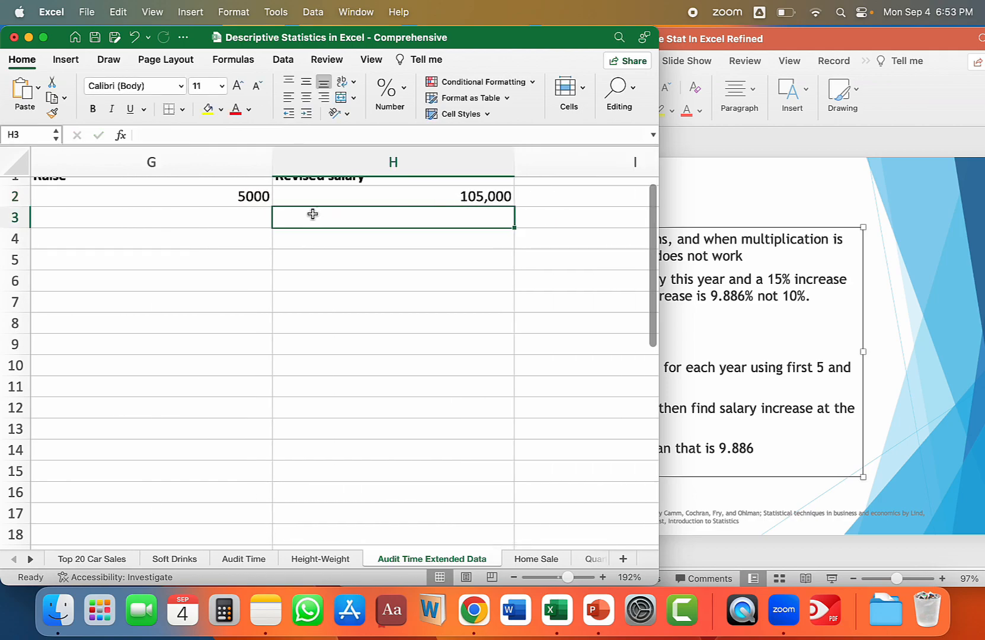
Carry the first-year revised salary into F3 as the second-year starting salary with =H2.
scroll(312, 214, left, 4)
scroll(313, 214, down, 1)
scroll(269, 298, up, 2)
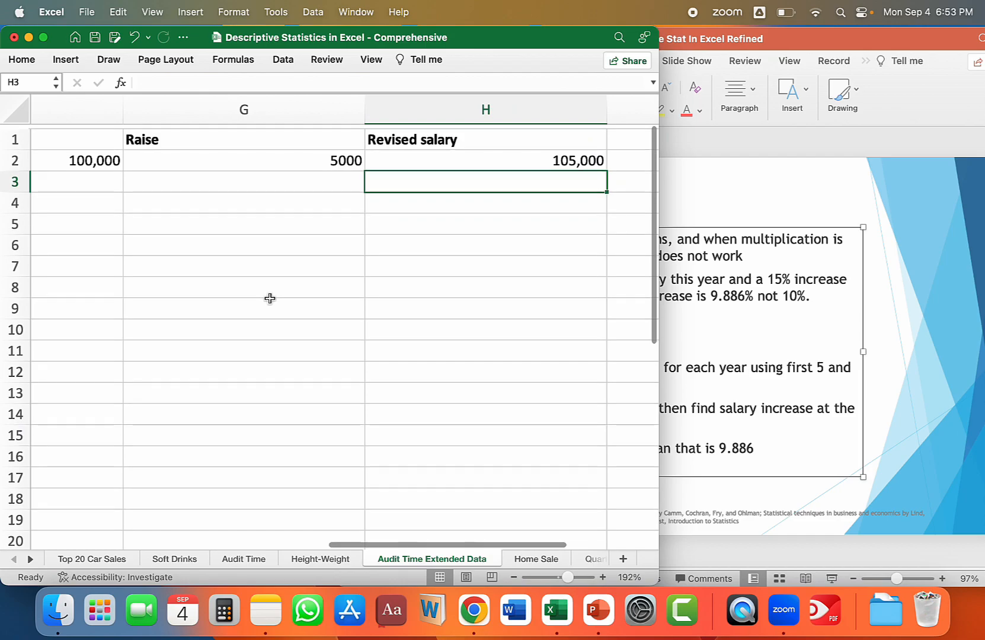
scroll(80, 172, down, 1)
click(84, 161)
text(=)
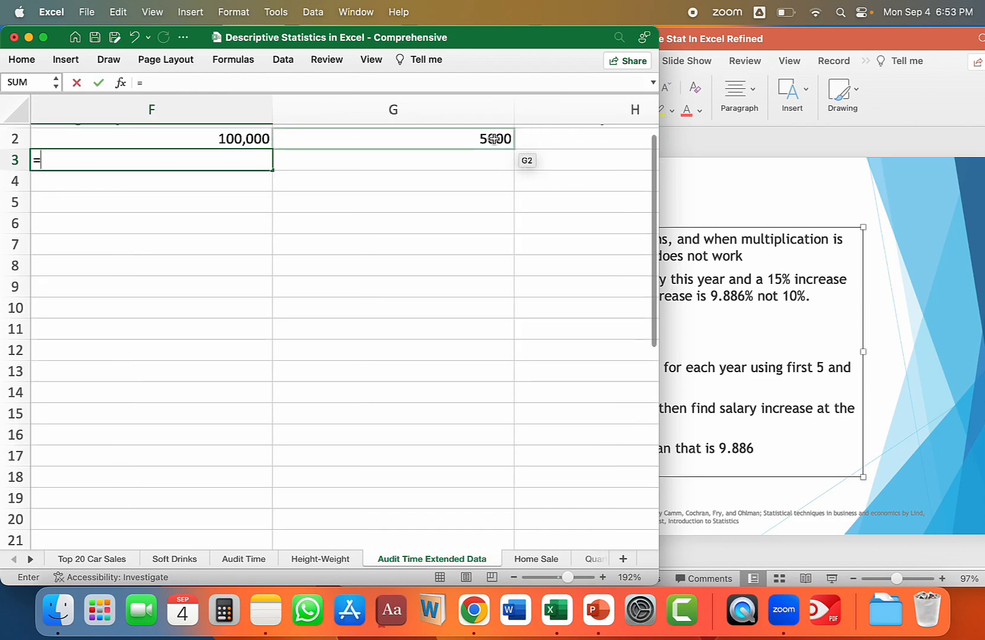
click(567, 144)
key(Tab)
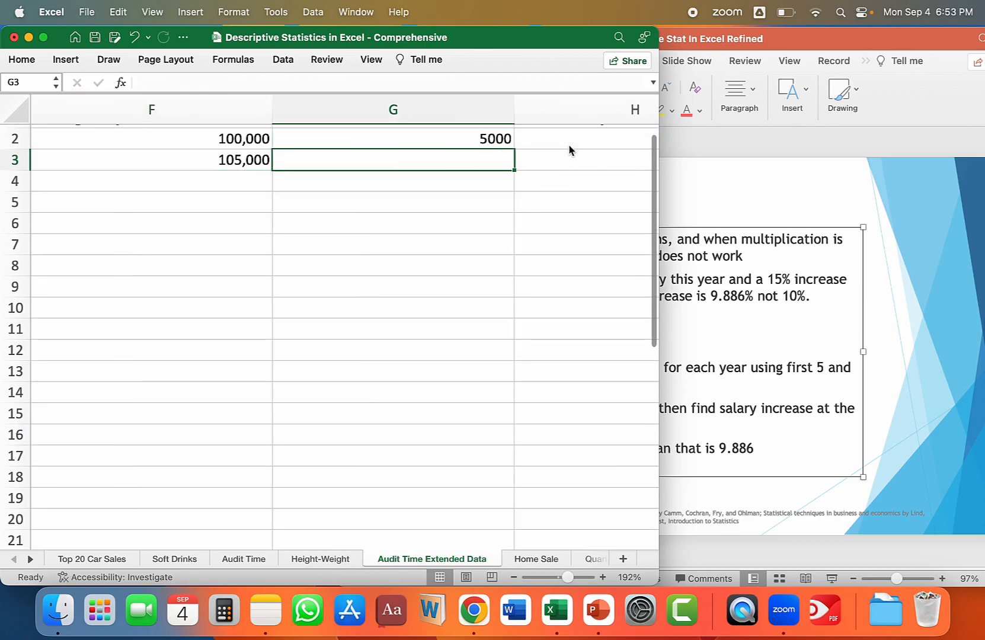
Calculate the second-year 15% raise in G3 with the formula =F3*.15.
text(=)
click(238, 159)
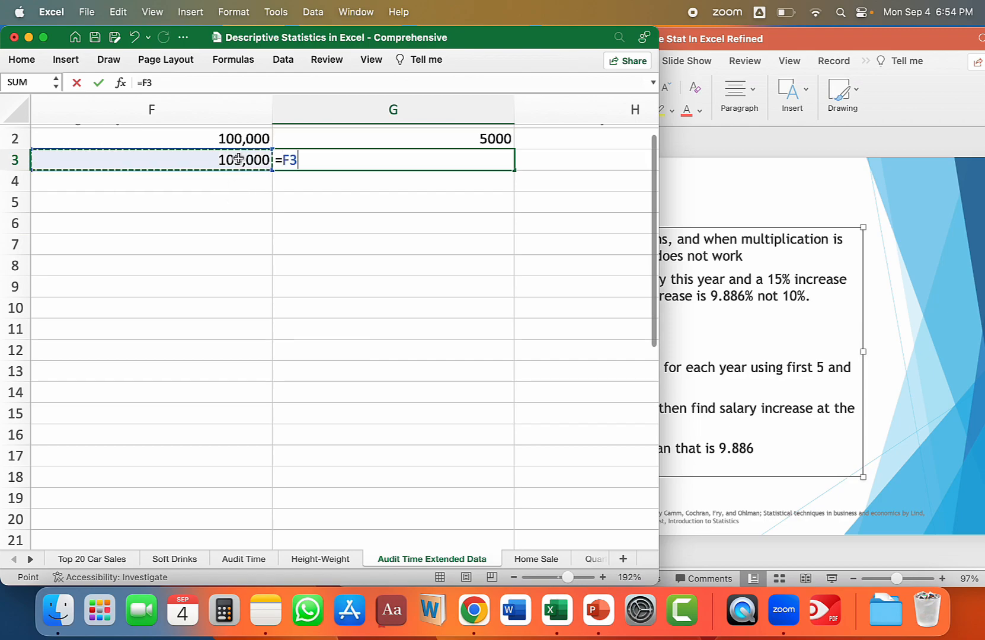
text(*)
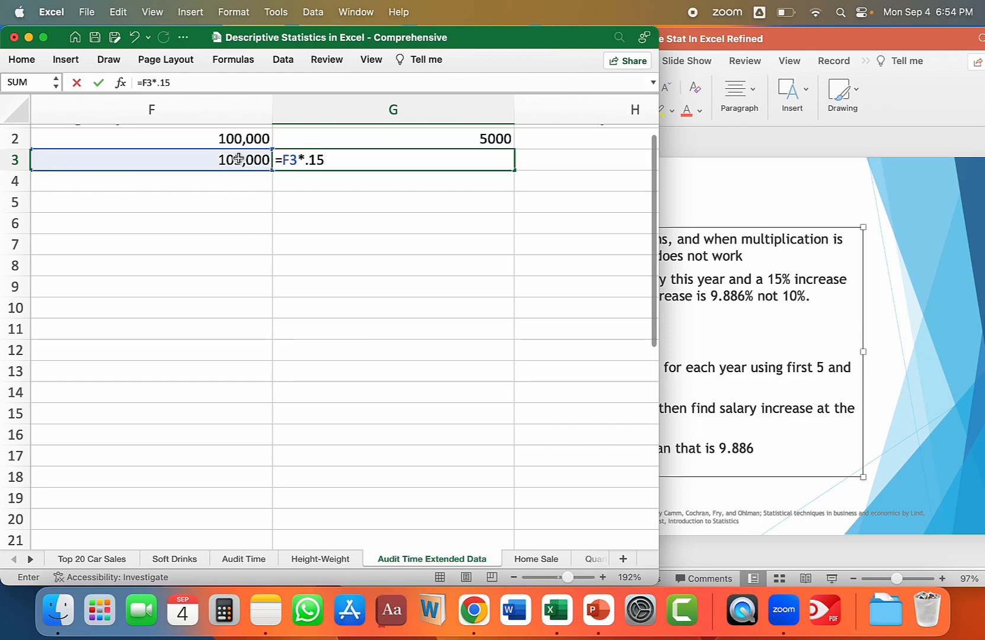
key(Tab)
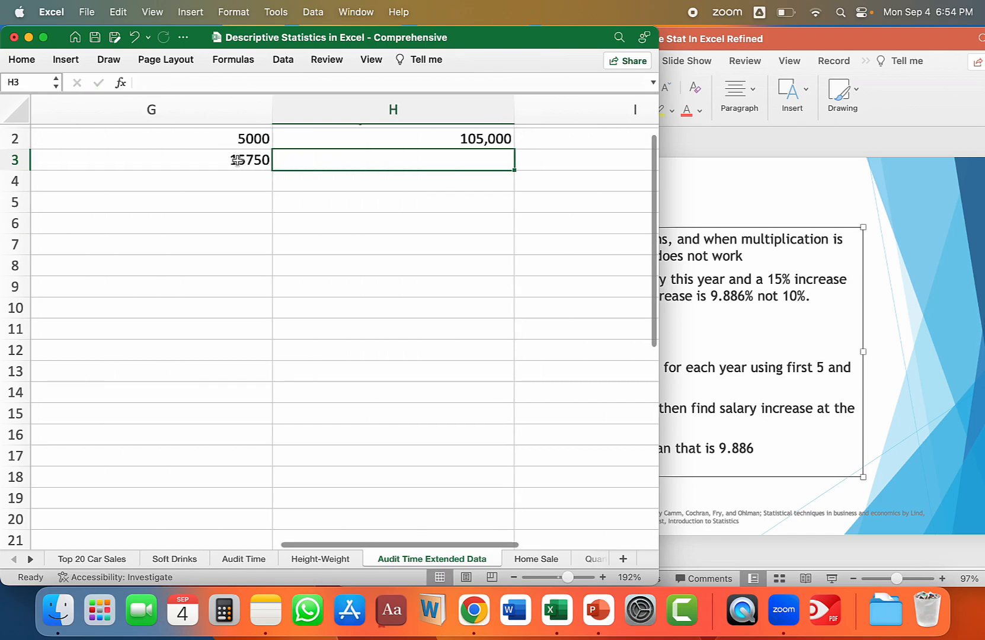
click(238, 160)
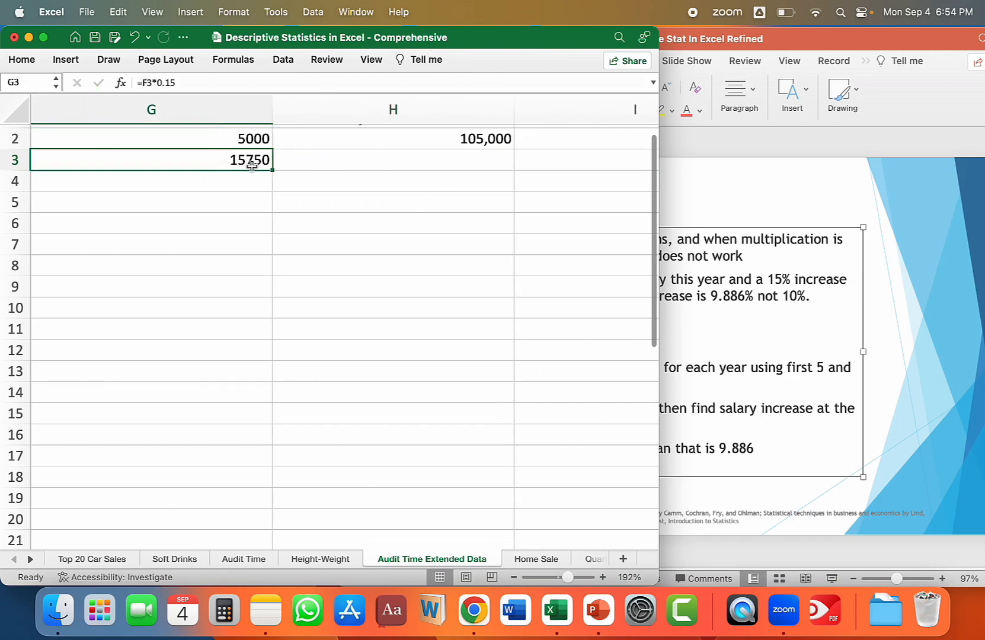
Fill the revised salary formula from H2 down to H3 for the second year.
click(332, 161)
click(504, 139)
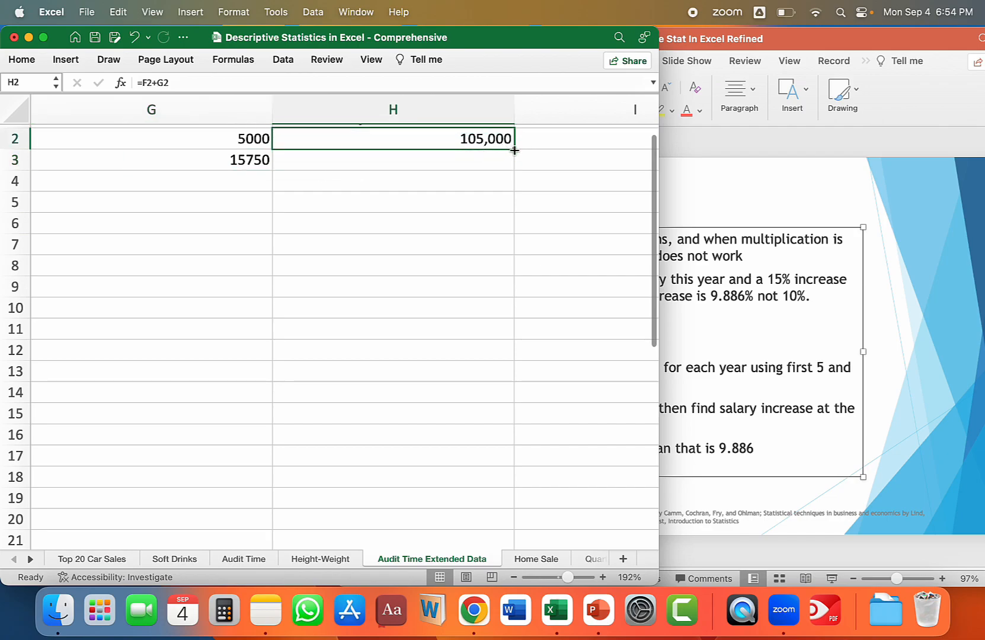
drag(514, 149, 514, 165)
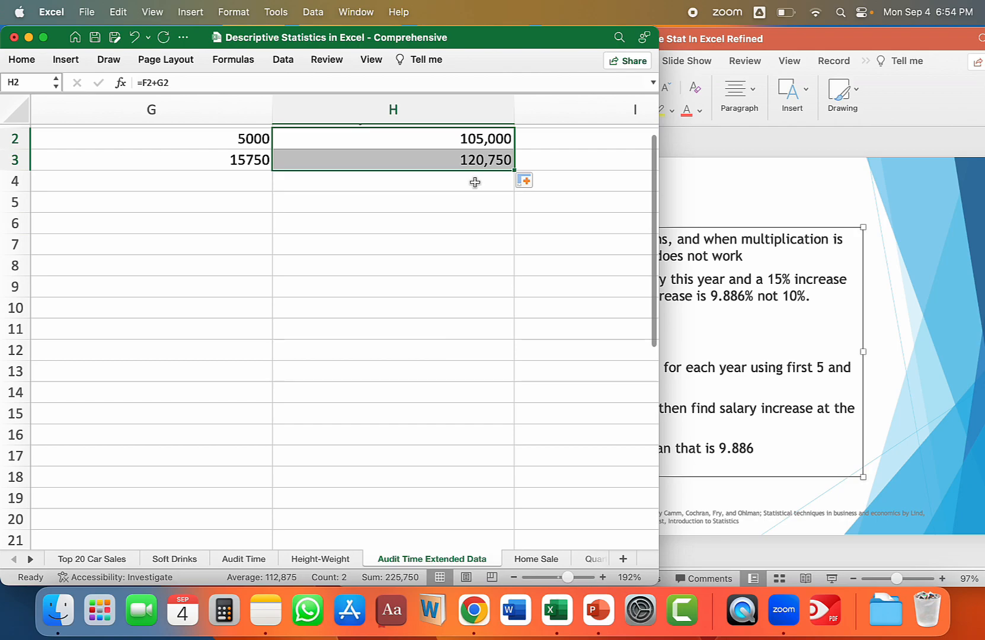
Calculate the first-year raise at the average rate in G11 with the formula =F11*G8.
scroll(474, 181, left, 3)
scroll(475, 182, down, 2)
scroll(475, 182, up, 3)
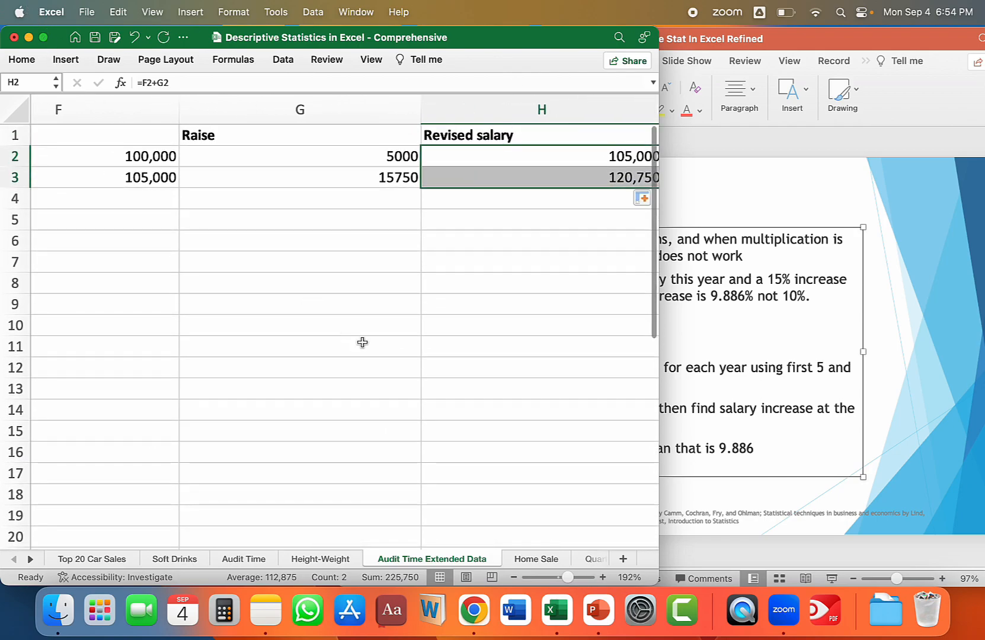
scroll(362, 343, down, 5)
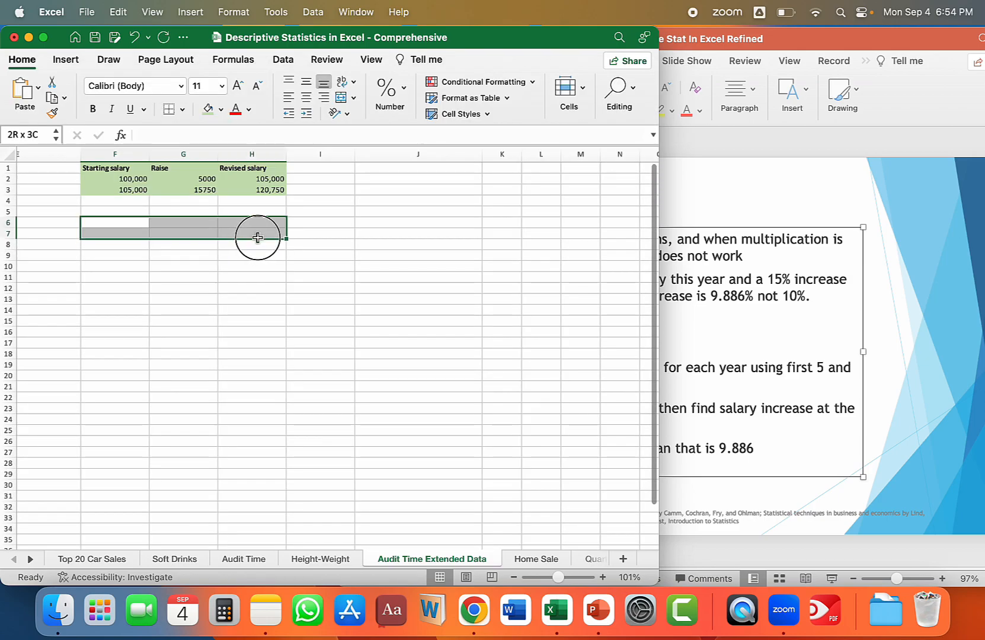
click(213, 225)
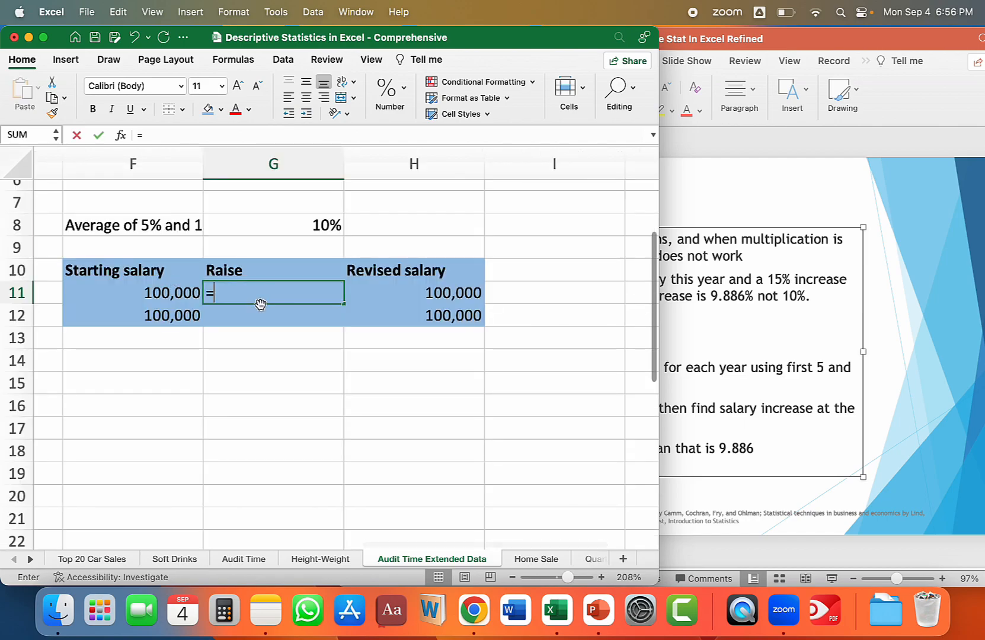
click(170, 294)
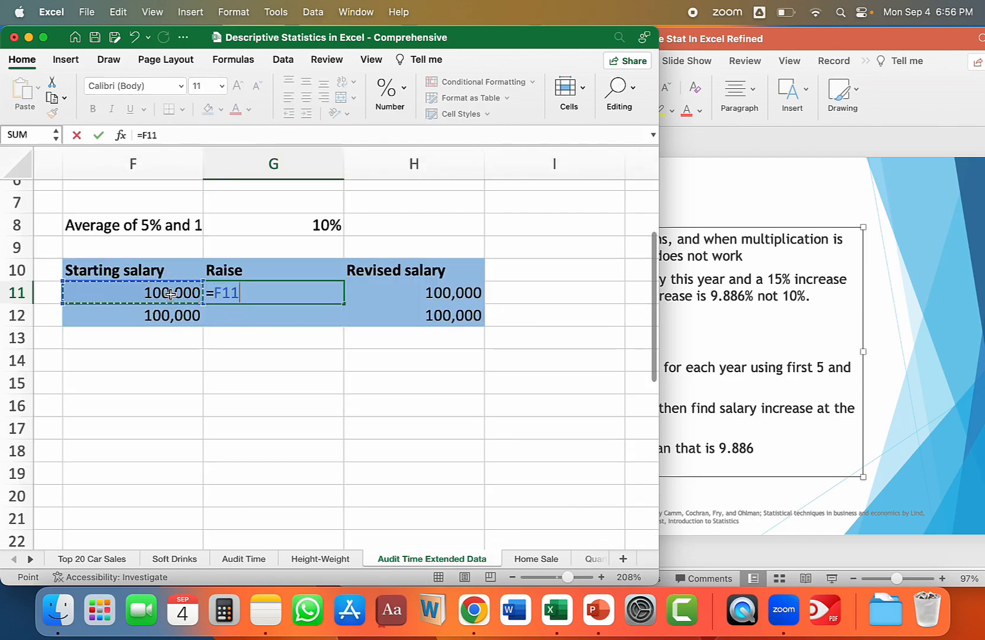
text(*)
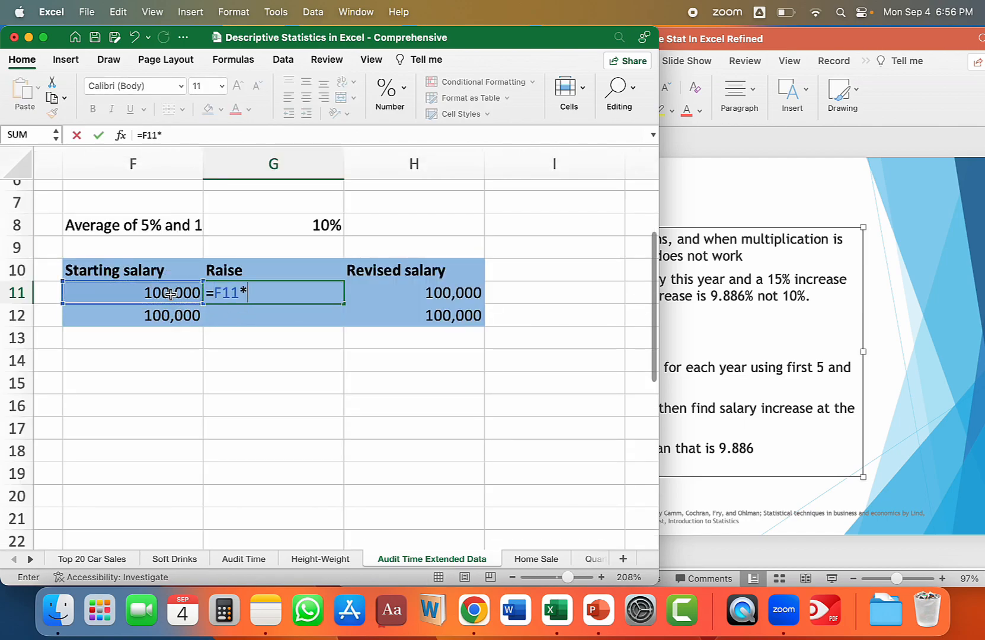
click(320, 226)
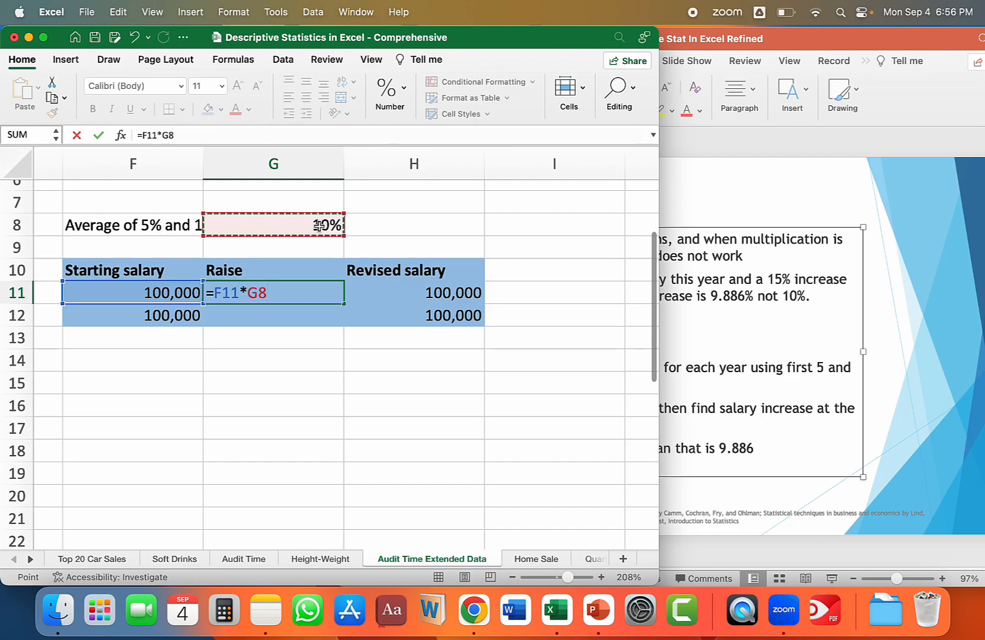
key(Tab)
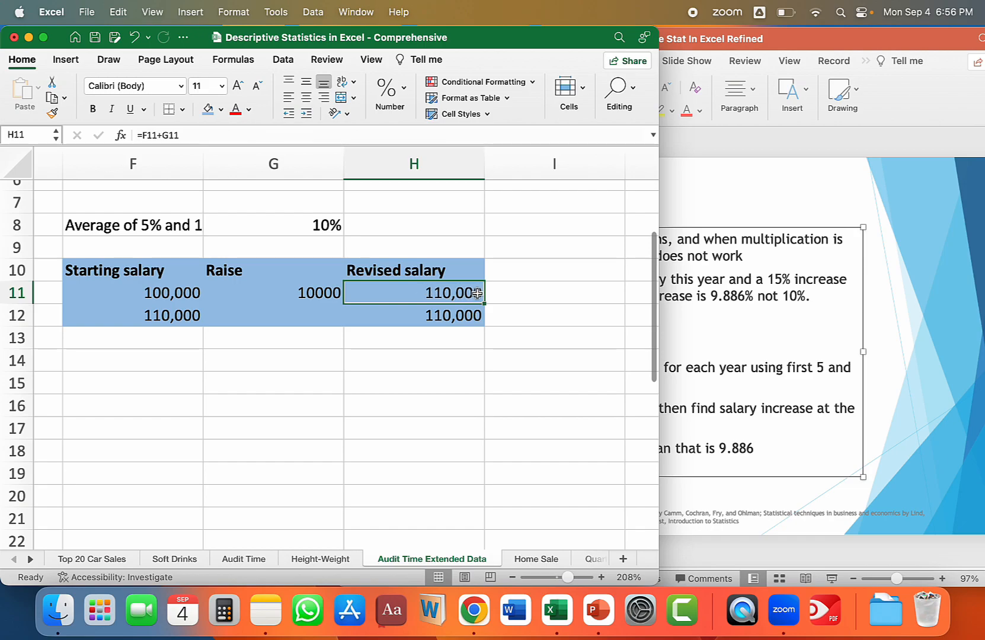
Calculate the second-year raise at the average rate in G12 with the formula =F12*G8.
click(289, 315)
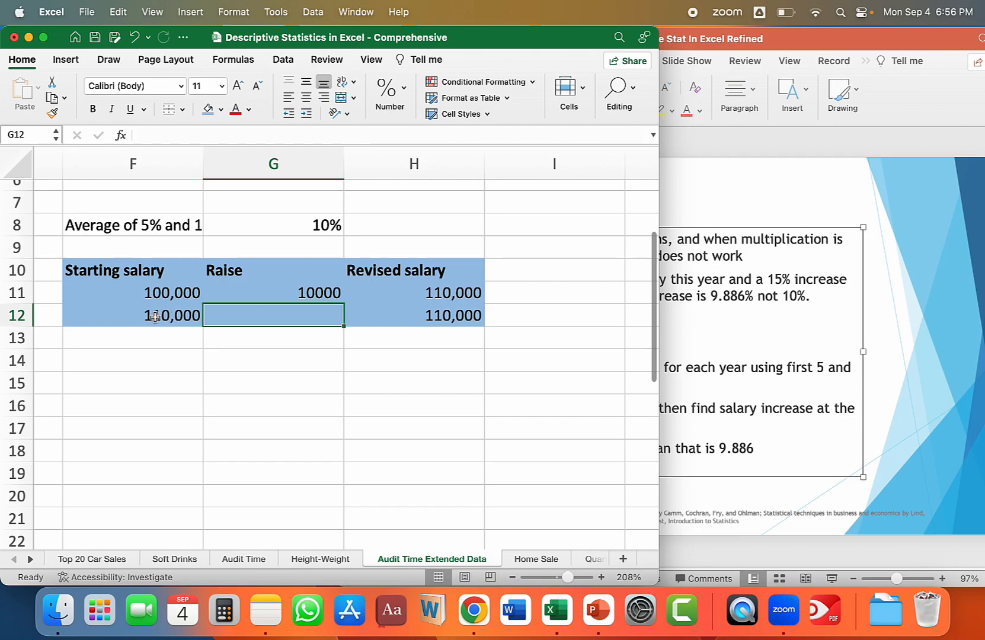
text(=)
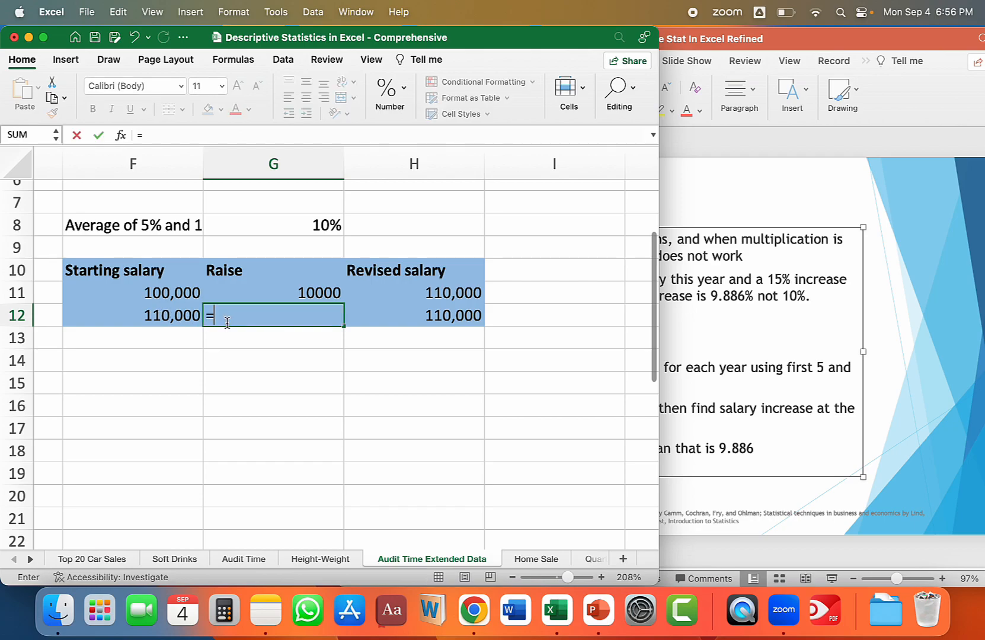
click(147, 319)
text(*)
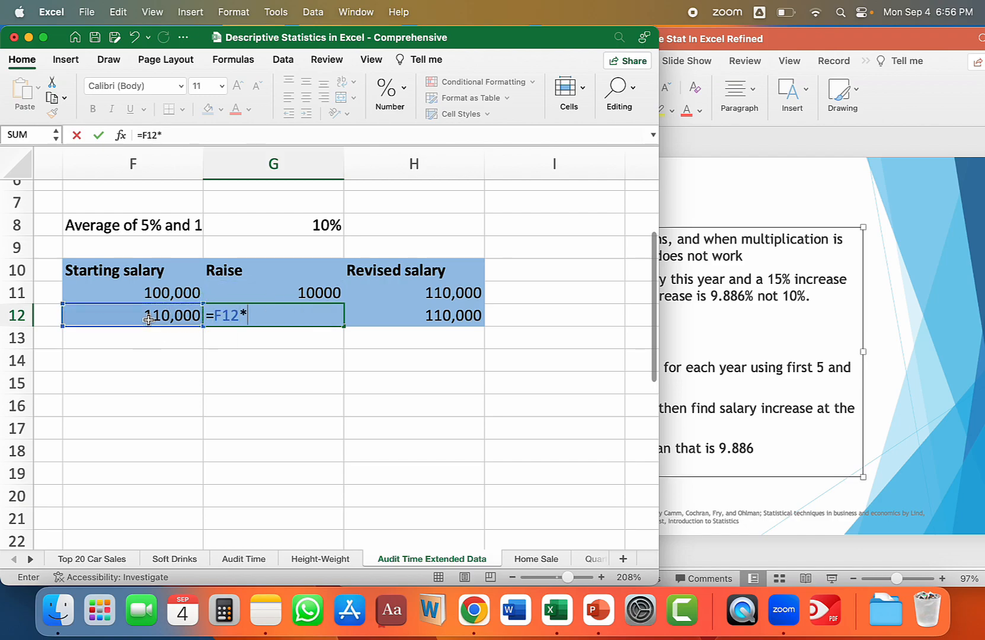
click(318, 225)
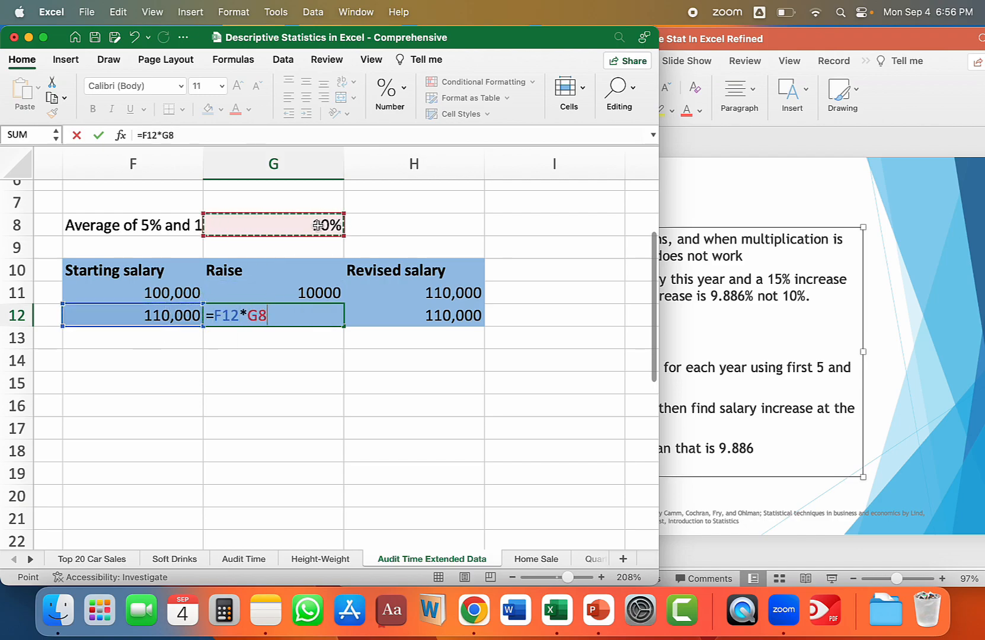
key(Tab)
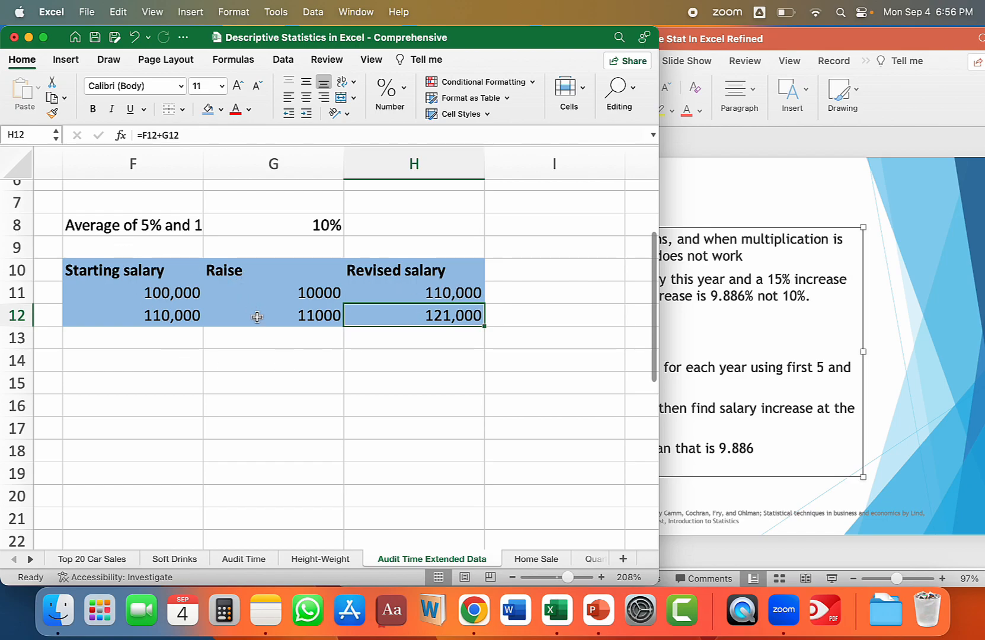
Compare the second-year revised salaries in H3 and H12, and make the value in H3 bold.
scroll(260, 384, up, 3)
scroll(403, 258, down, 1)
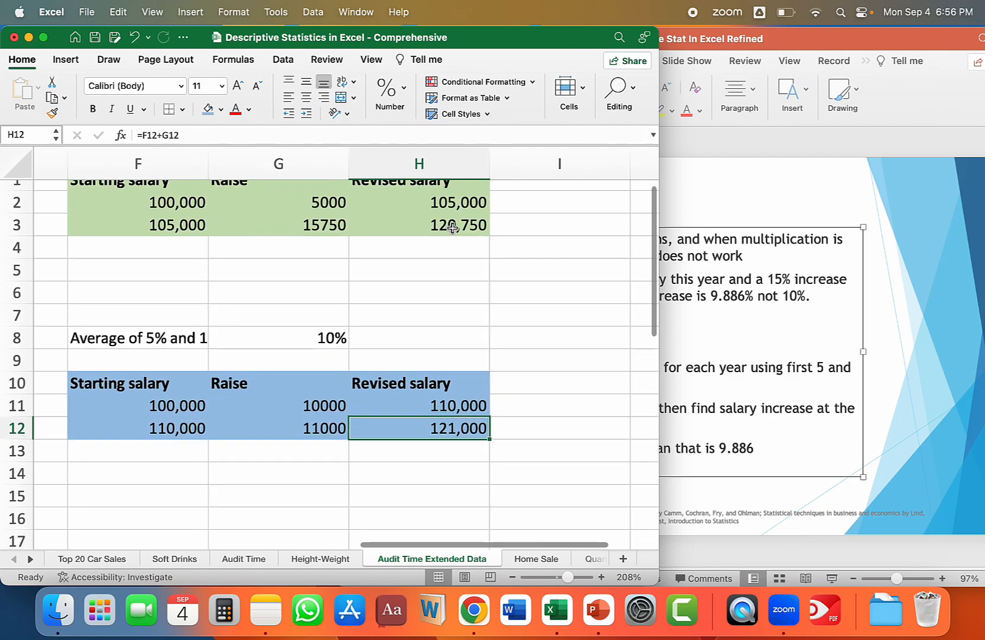
click(420, 225)
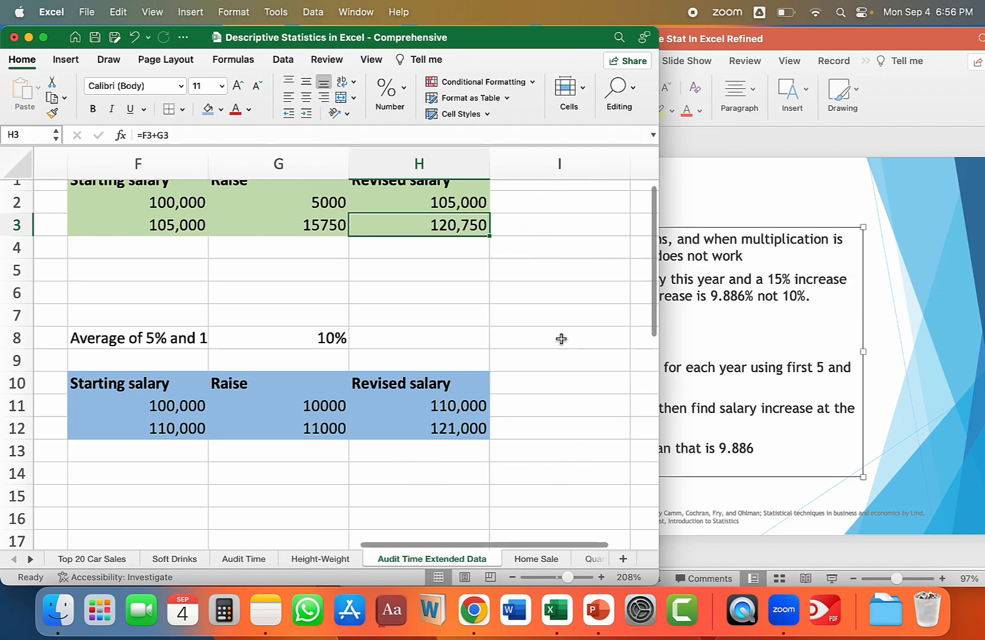
click(461, 431)
click(460, 223)
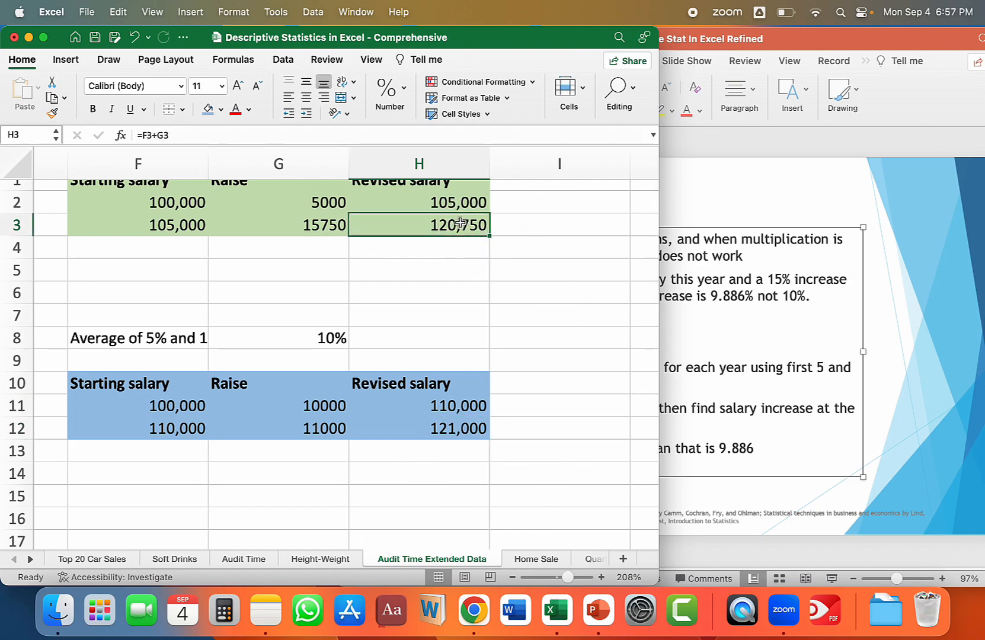
key(super+b)
click(529, 429)
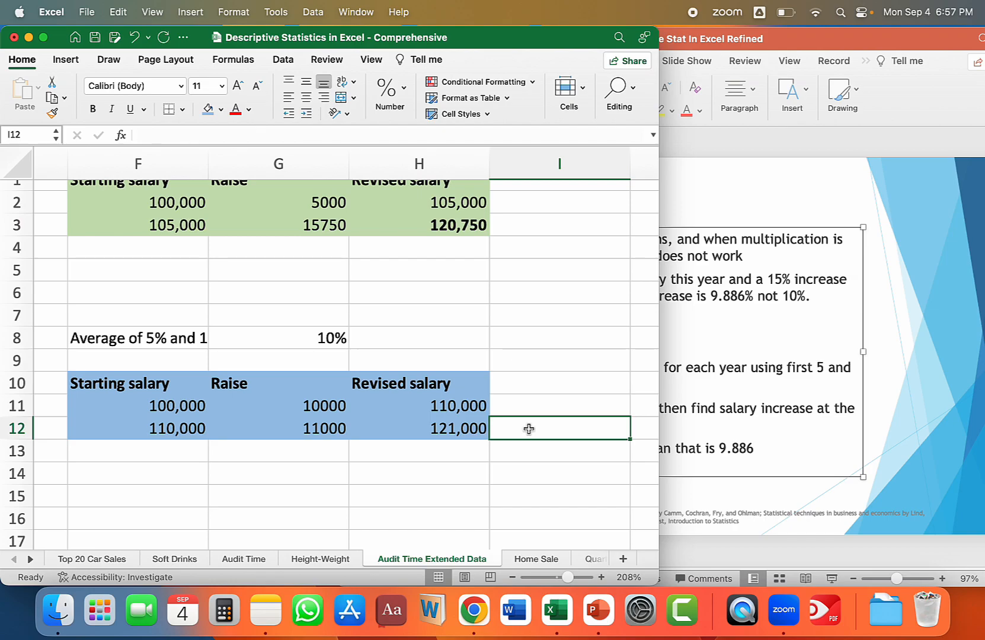
Enter a bold Geometric Mean label in column F below the average-rate salary table.
click(162, 480)
key(super+b)
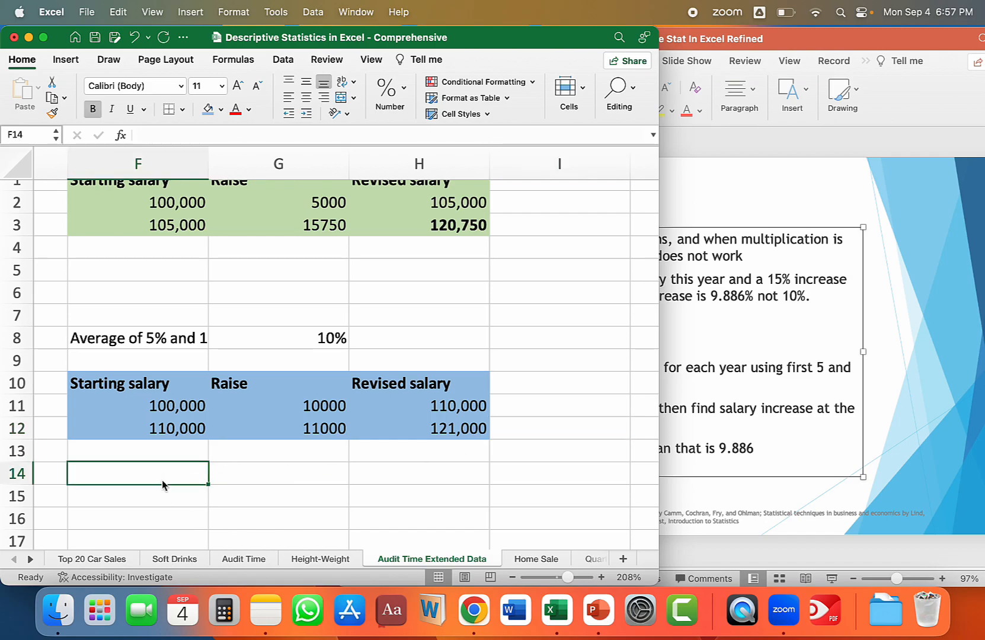
text(GEOMEAN(G14:G15+1)-1)
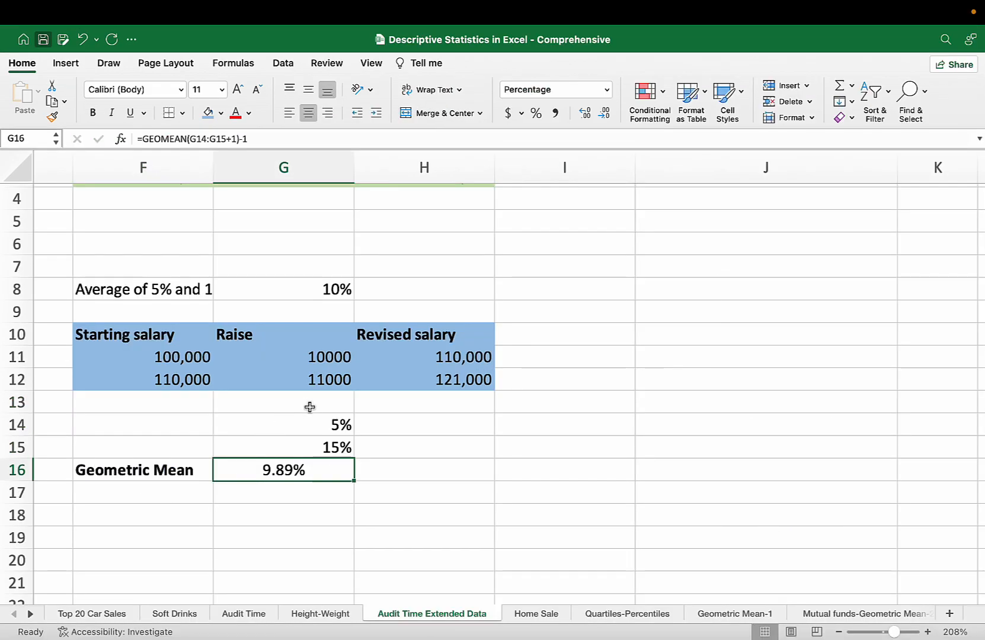
Examine the geometric mean formula =GEOMEAN(G14:G15+1)-1 in G16 and the two raise percentages it uses.
drag(315, 421, 319, 446)
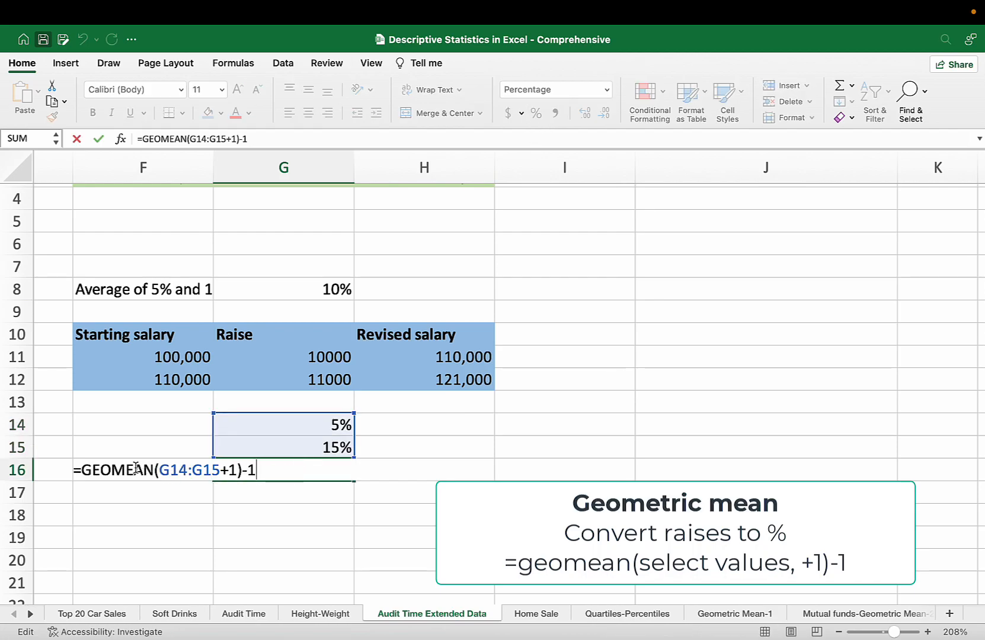
key(Return)
click(318, 468)
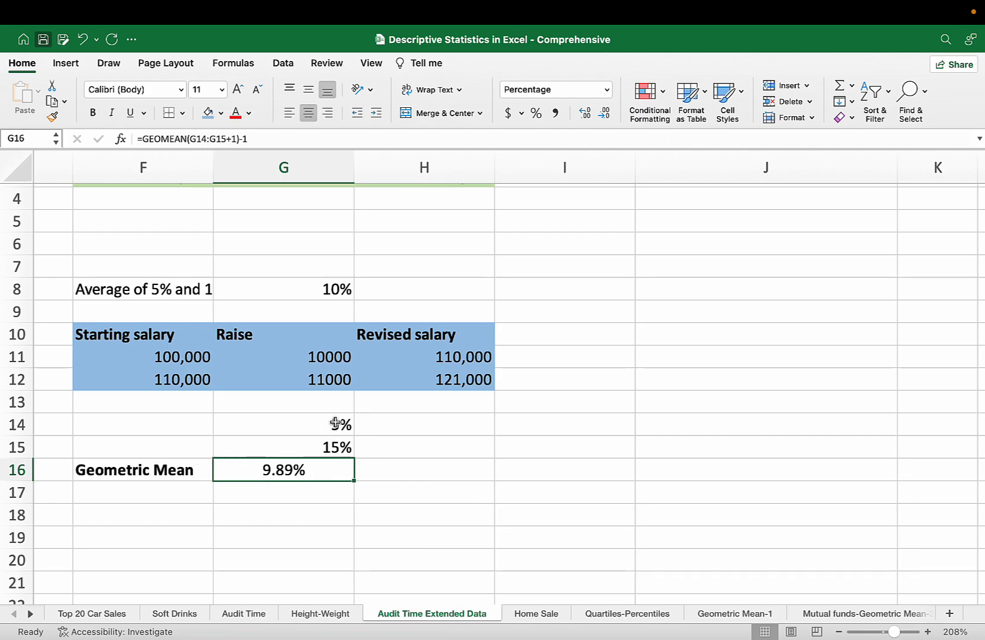
click(502, 474)
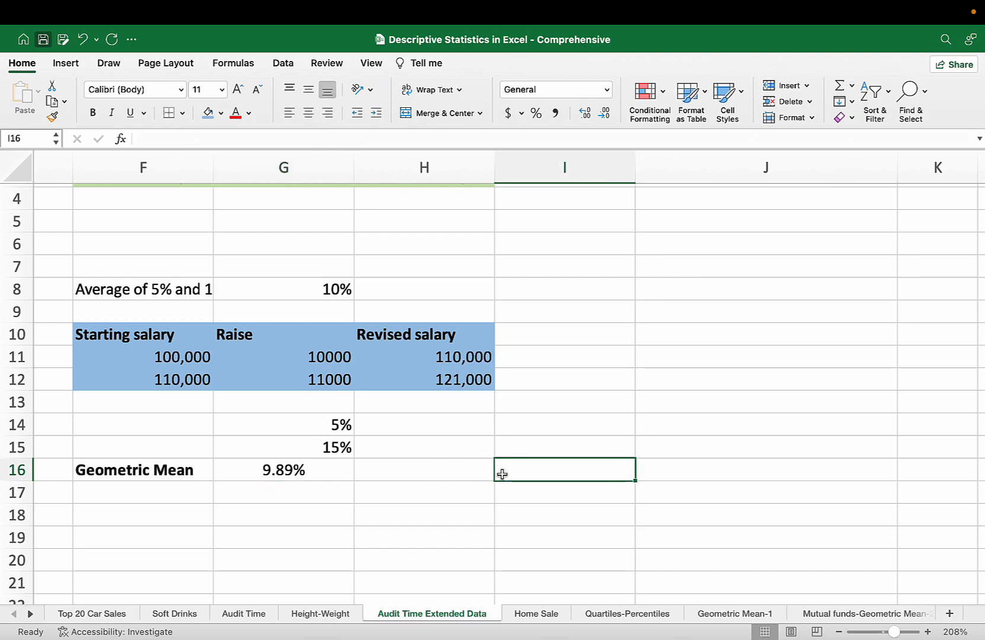
Copy the salary headers from F10:H10 to row 18 and calculate the first-year raise in G19 with =F19*G16.
drag(136, 333, 398, 334)
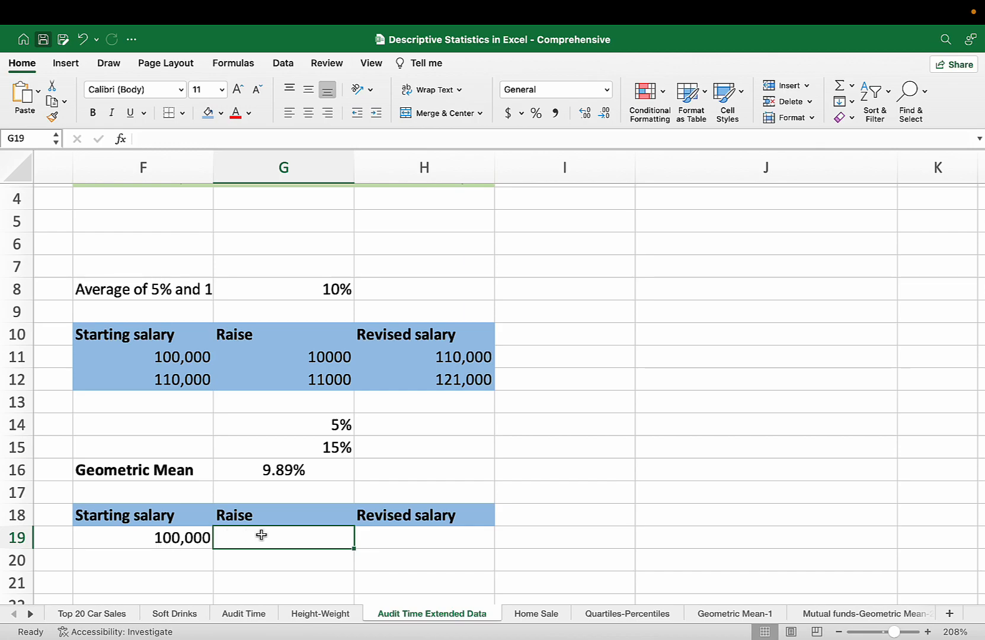
text(=)
click(188, 538)
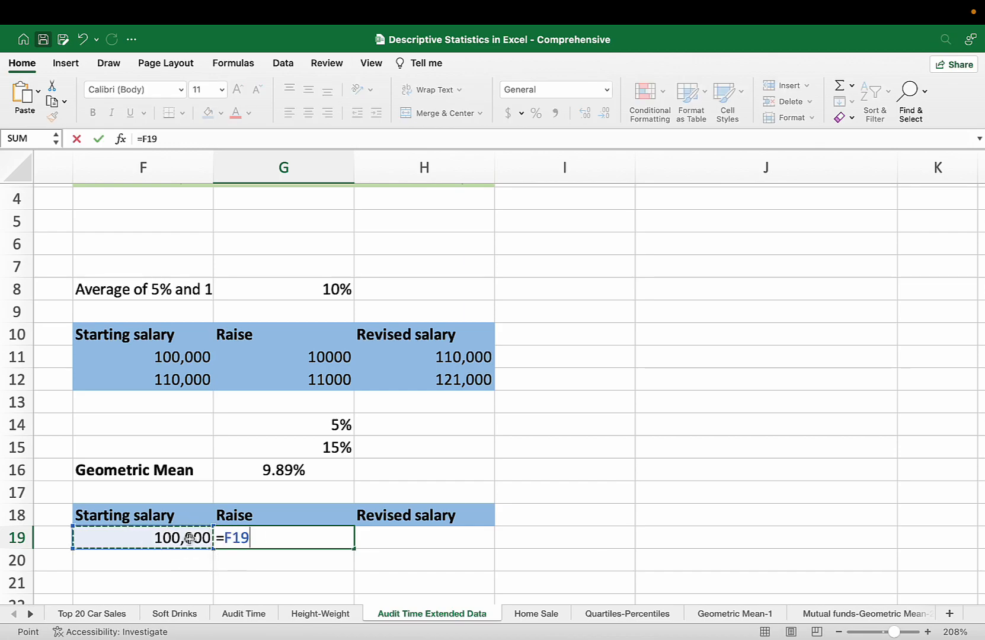
text(*)
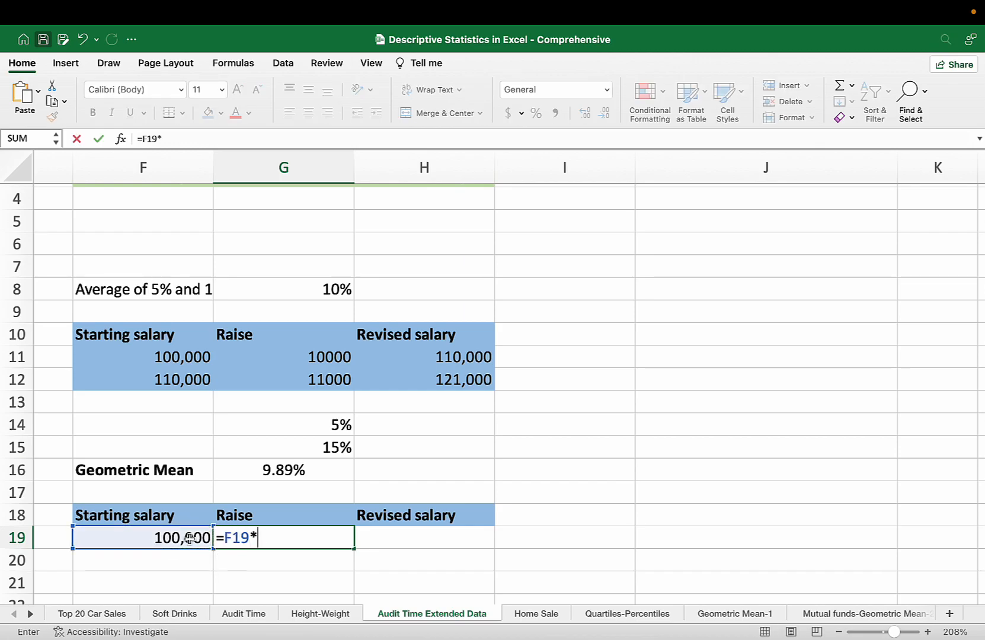
click(274, 469)
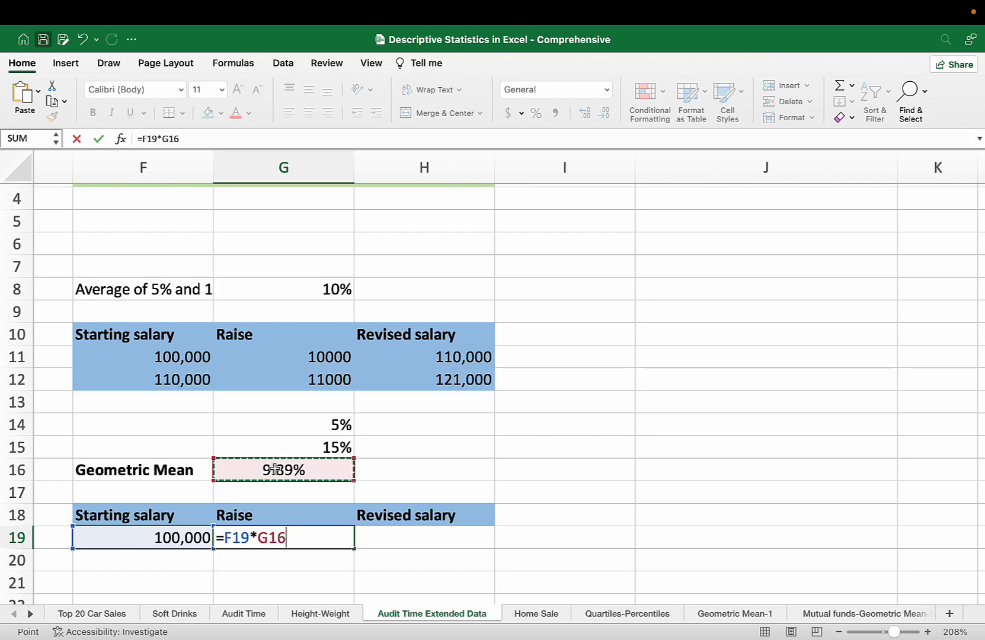
key(Tab)
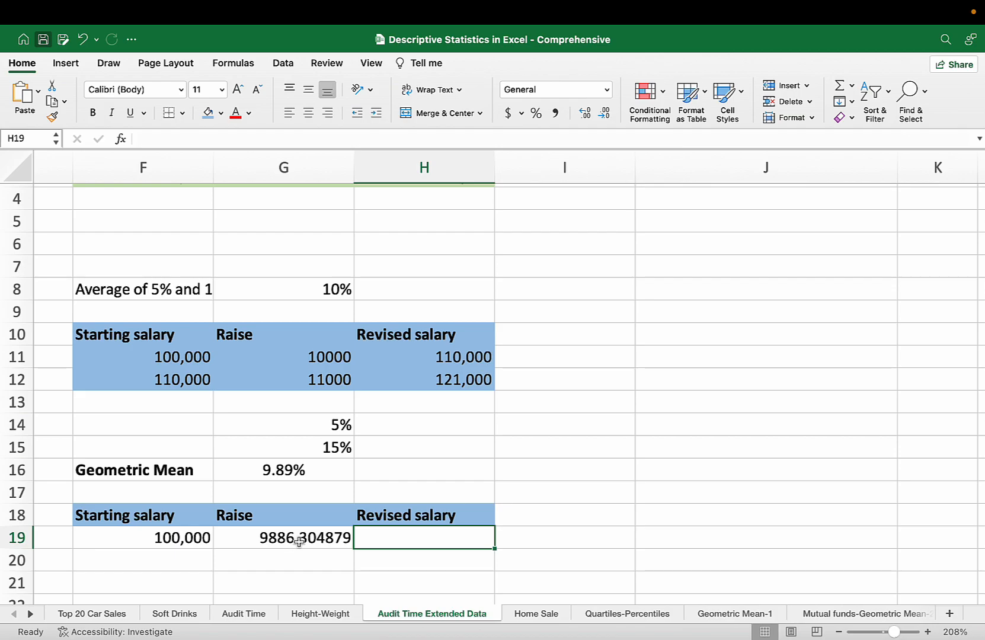
Calculate the first-year revised salary in H19 with the formula =F19+G19.
text(=)
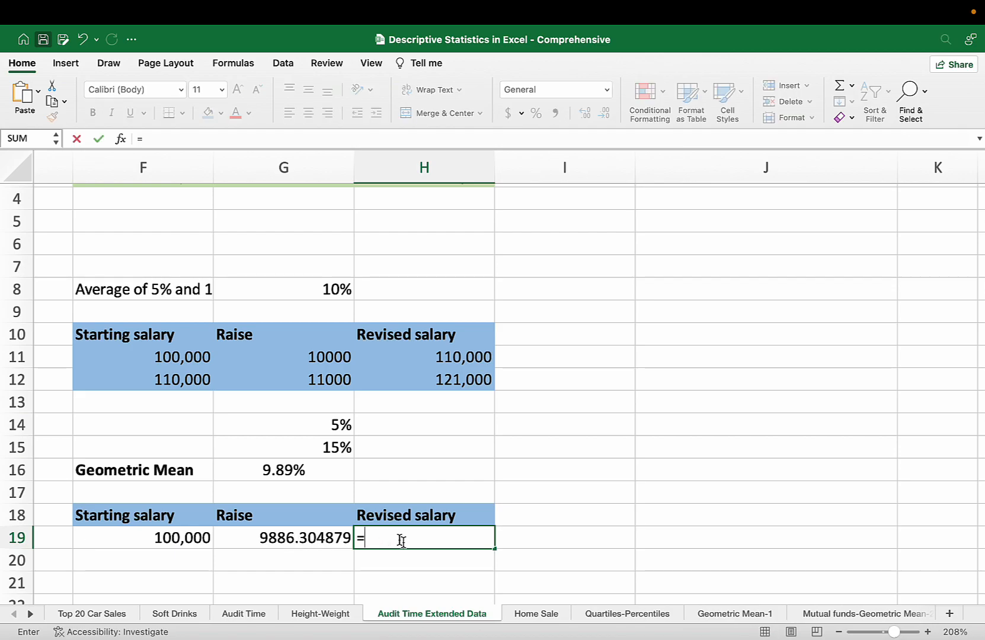
click(173, 535)
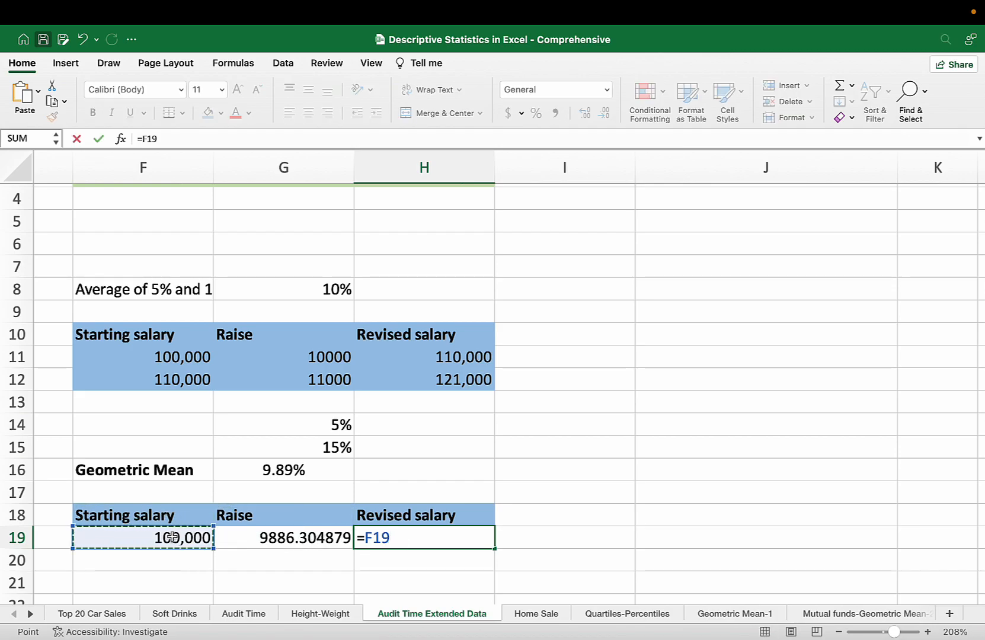
text(+)
click(292, 537)
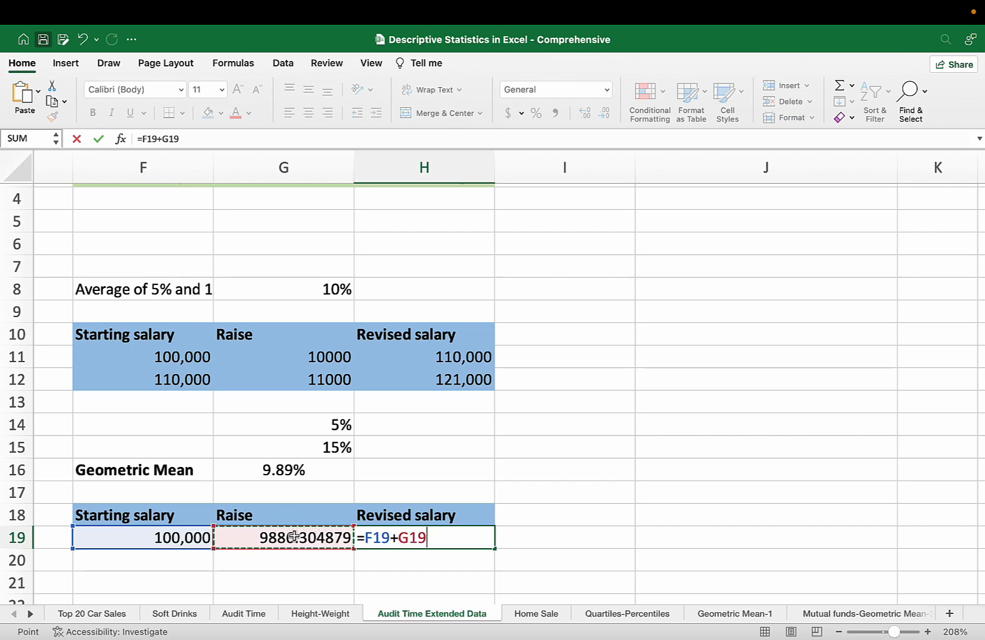
key(Return)
click(461, 540)
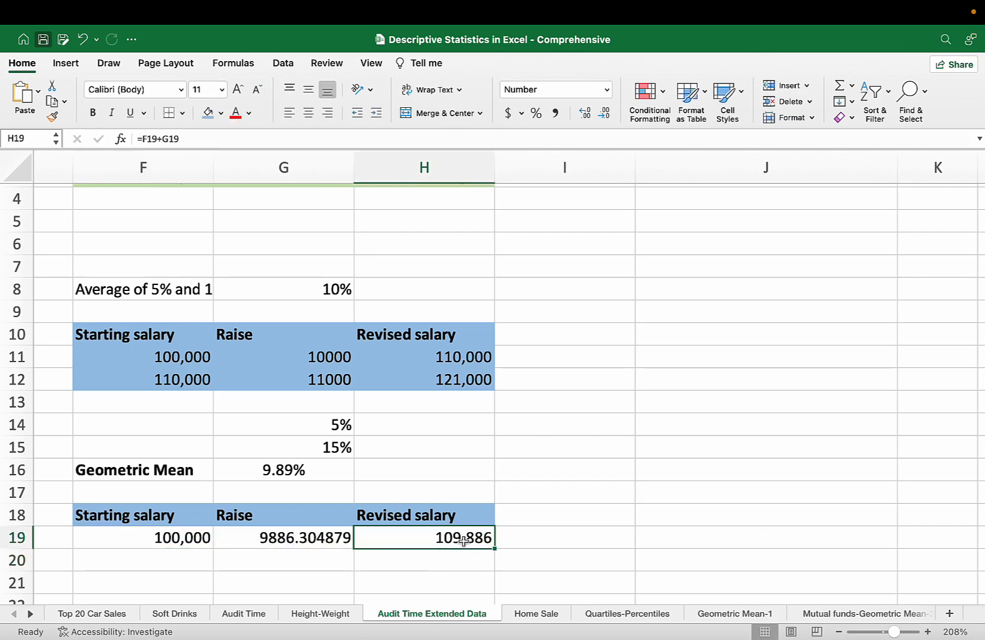
Carry the first-year revised salary into F20 as the second-year starting salary with =H19.
click(172, 558)
text(=)
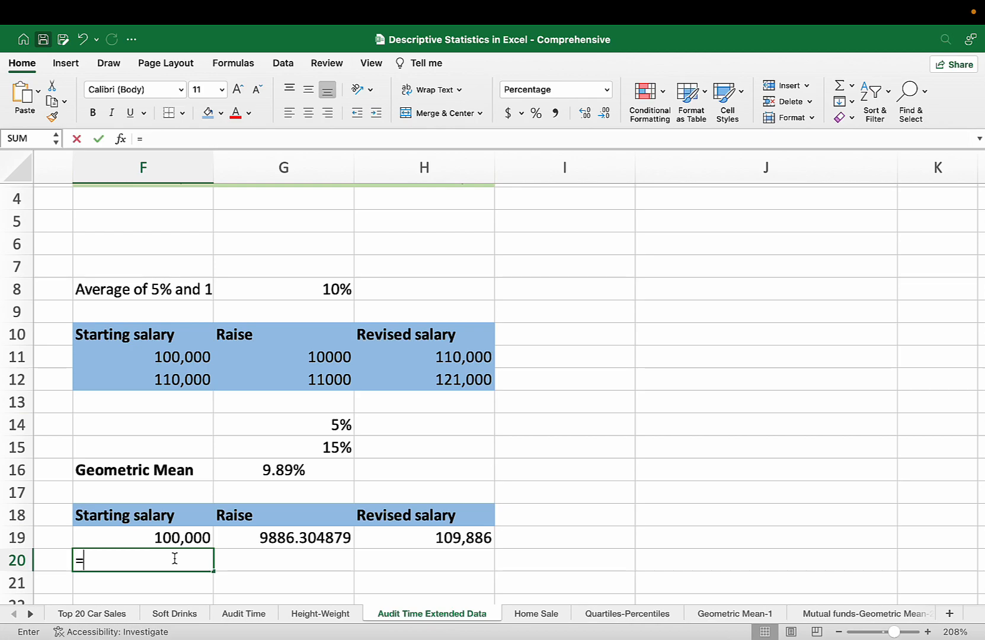
click(475, 537)
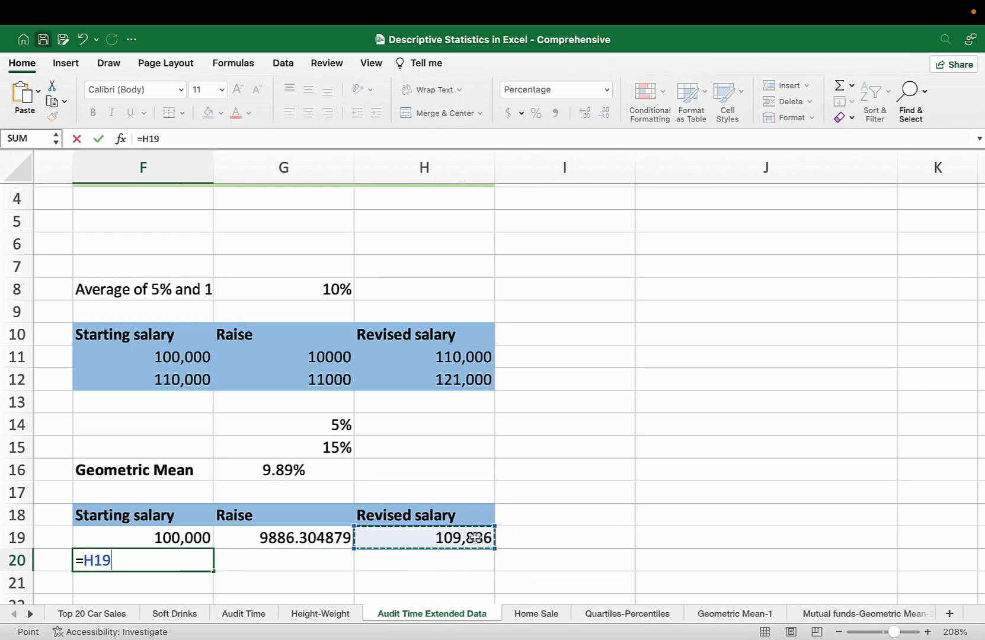
key(Tab)
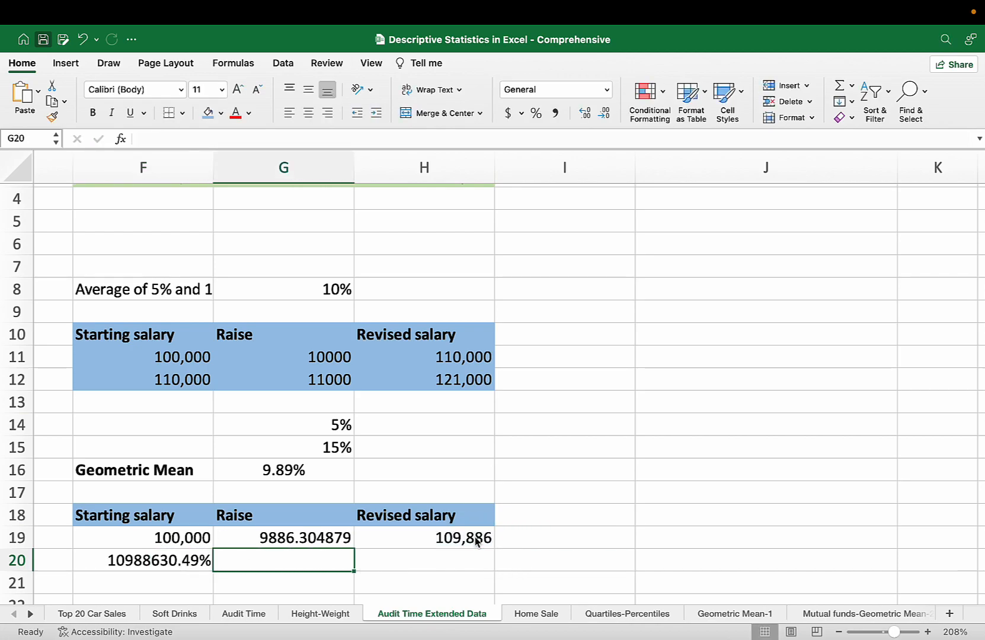
Calculate the second-year raise at the geometric mean rate in G20 with the formula =F20*G16.
text(=)
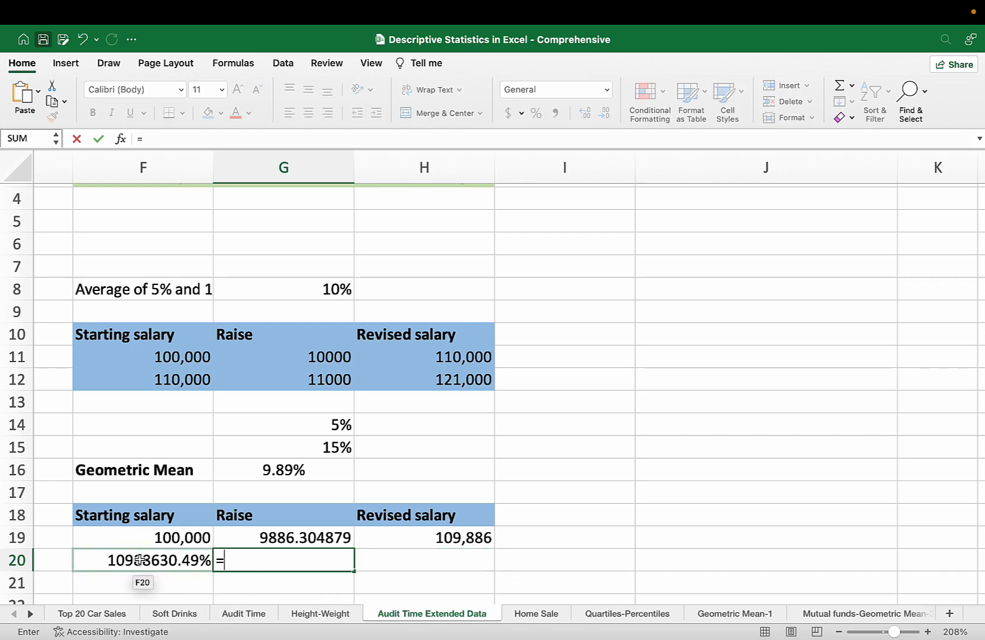
click(139, 560)
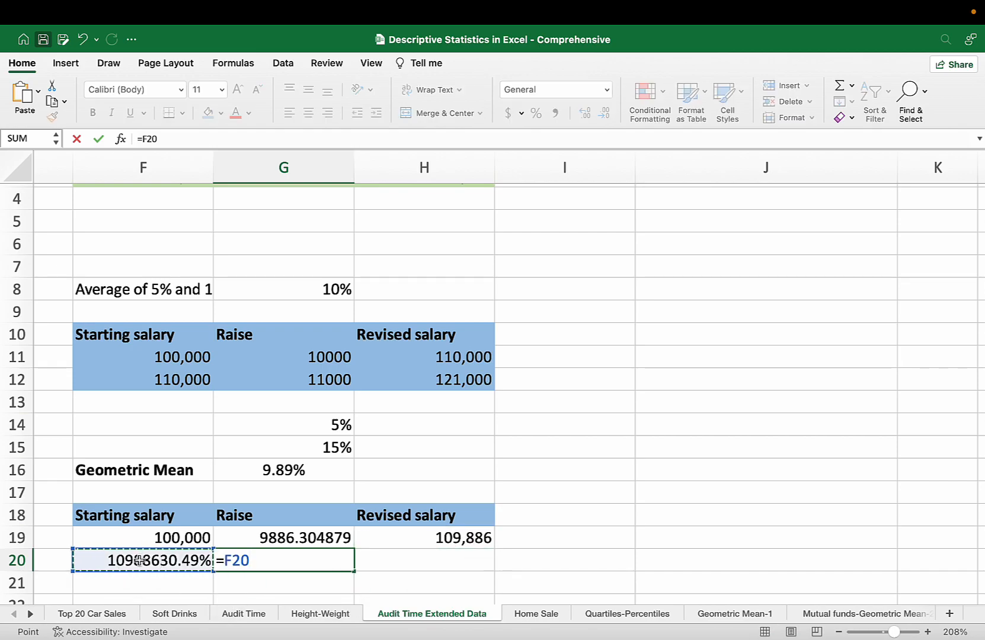
text(*)
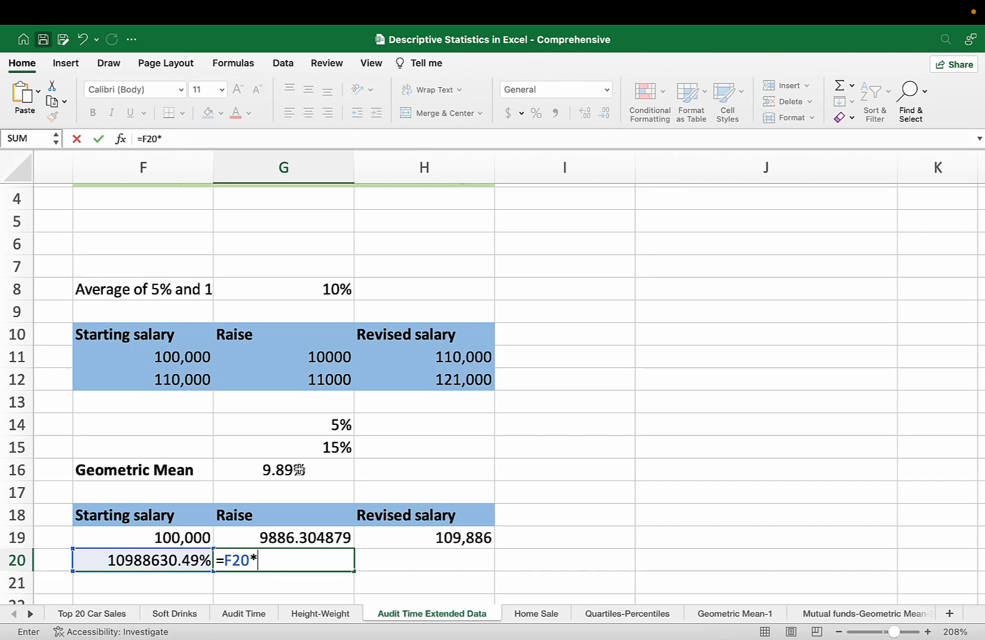
click(296, 470)
key(Tab)
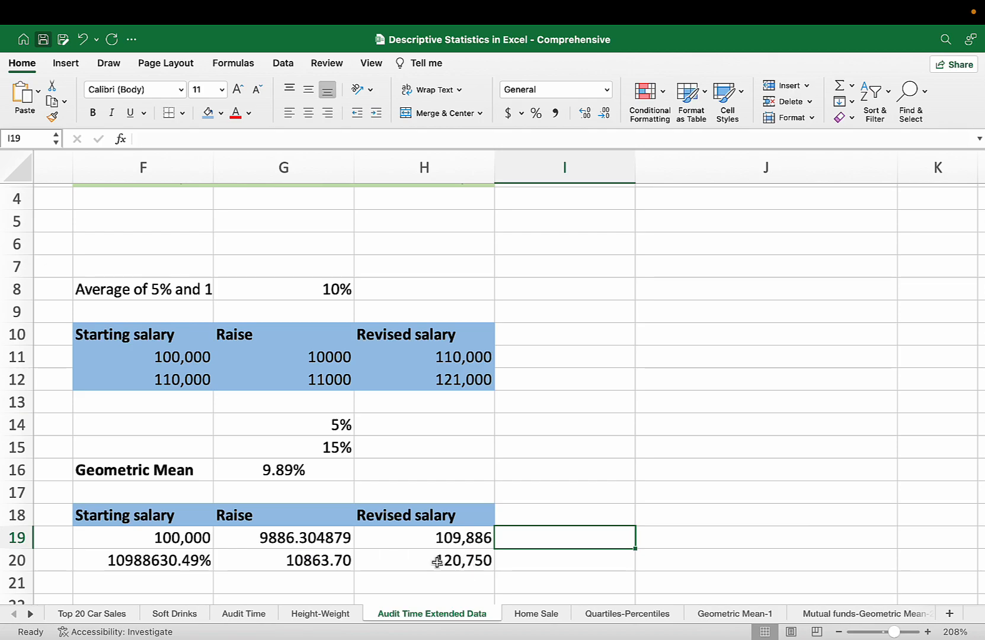
Compare the second-year revised salary in H20 with H3, and make the value in H20 bold.
click(459, 564)
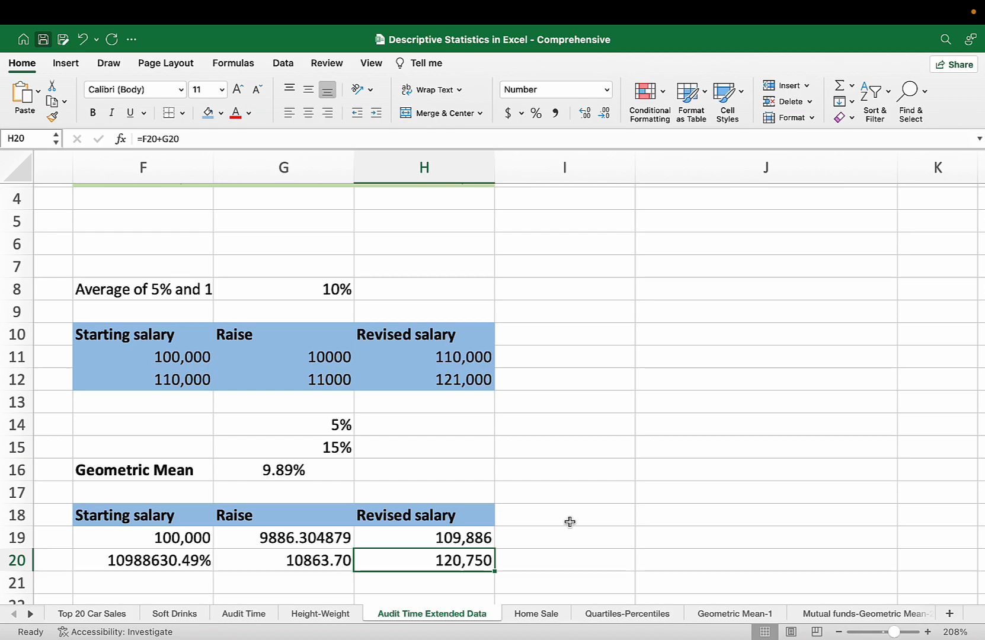
scroll(567, 521, up, 3)
scroll(457, 273, down, 1)
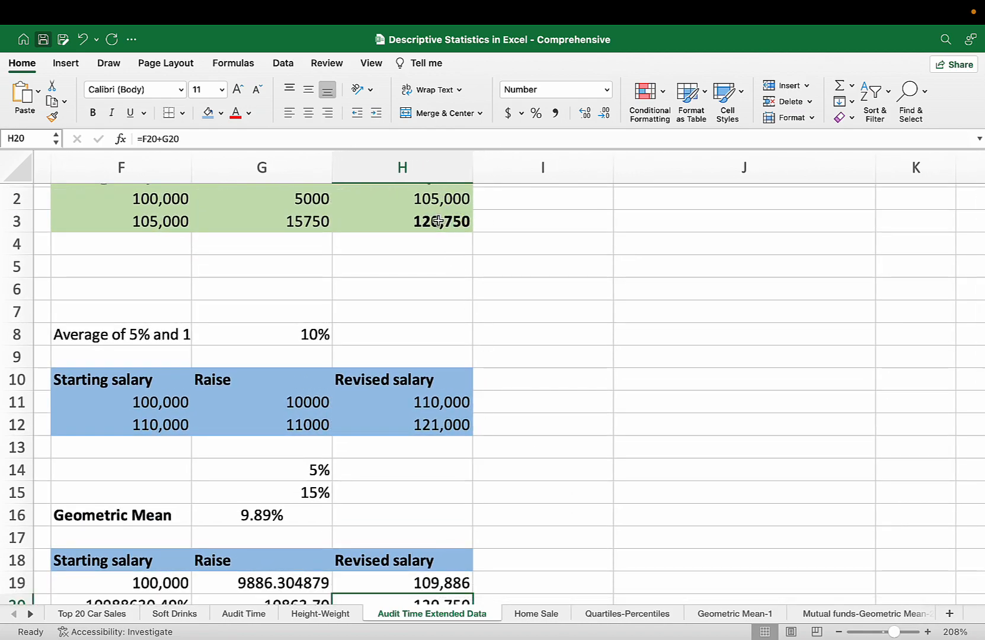
scroll(515, 536, down, 2)
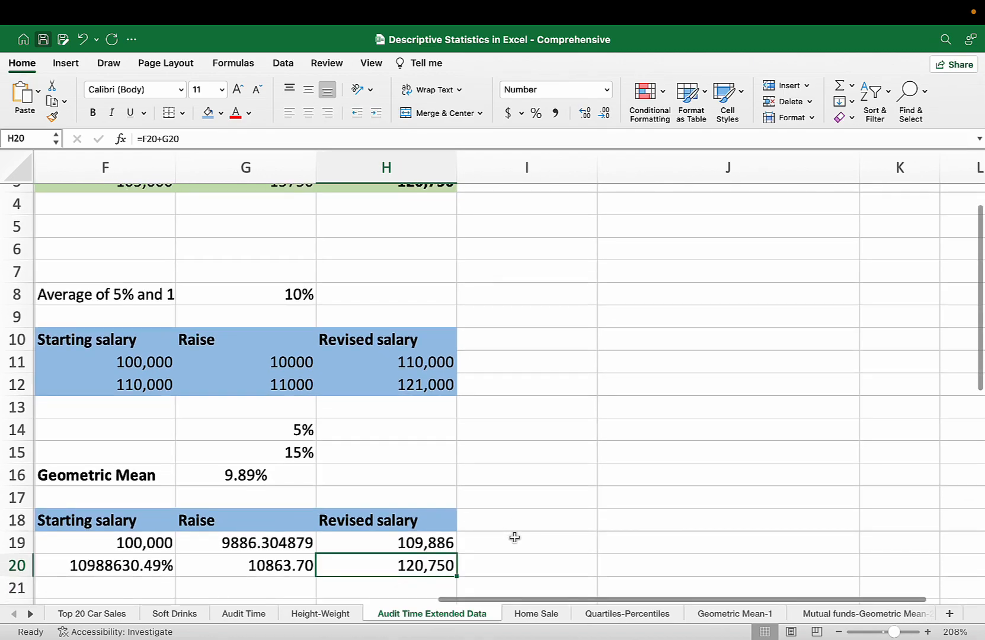
click(559, 403)
Compare the actual-raise salary table ending in H3 with the average-rate calculation in F8:H12.
scroll(559, 404, left, 1)
scroll(559, 403, up, 2)
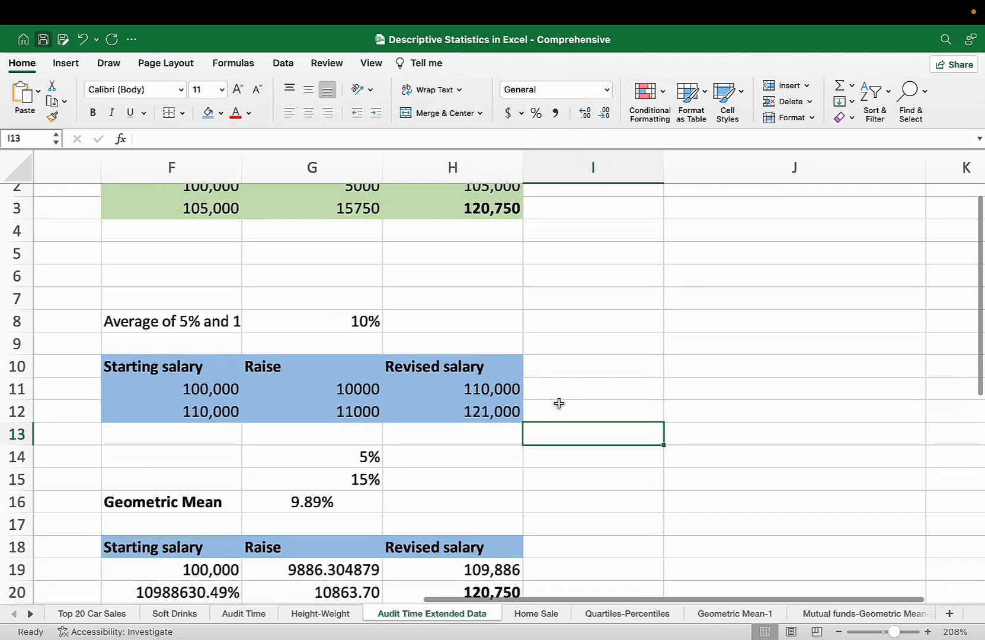
scroll(559, 404, up, 1)
scroll(559, 403, left, 1)
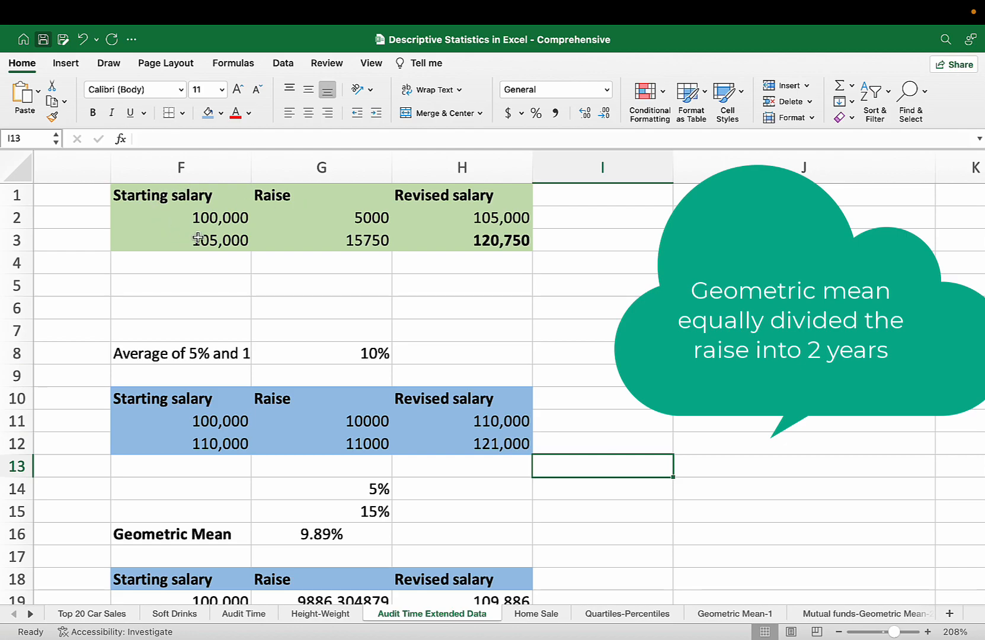
click(515, 242)
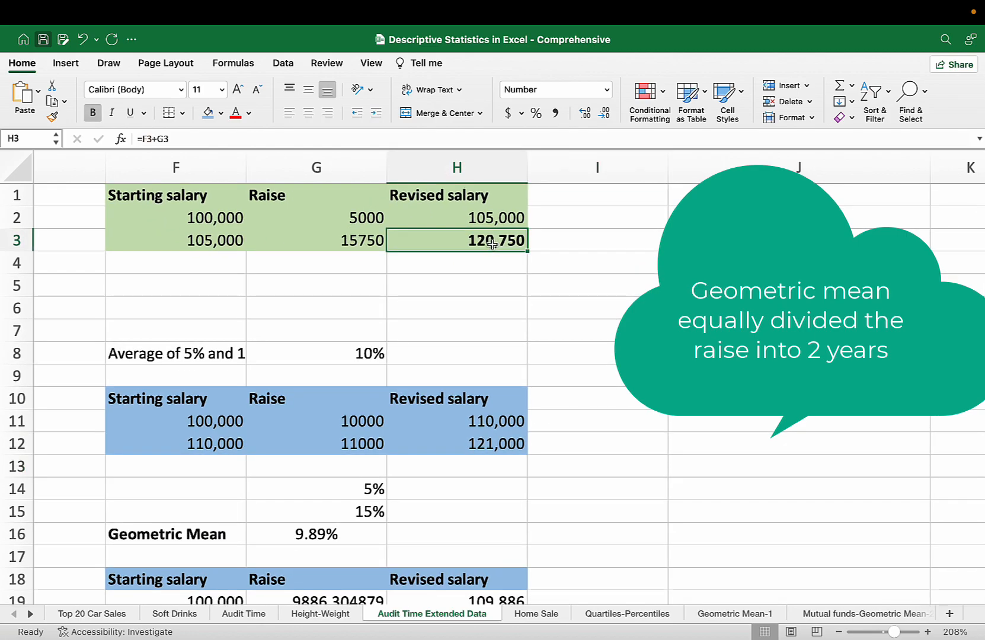
click(585, 246)
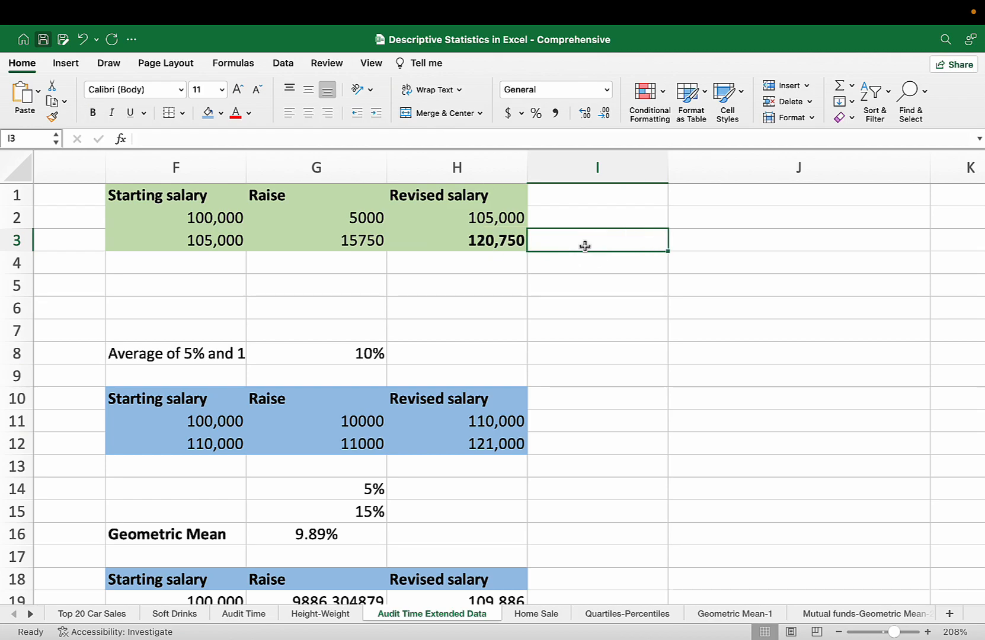
click(142, 354)
drag(142, 354, 517, 446)
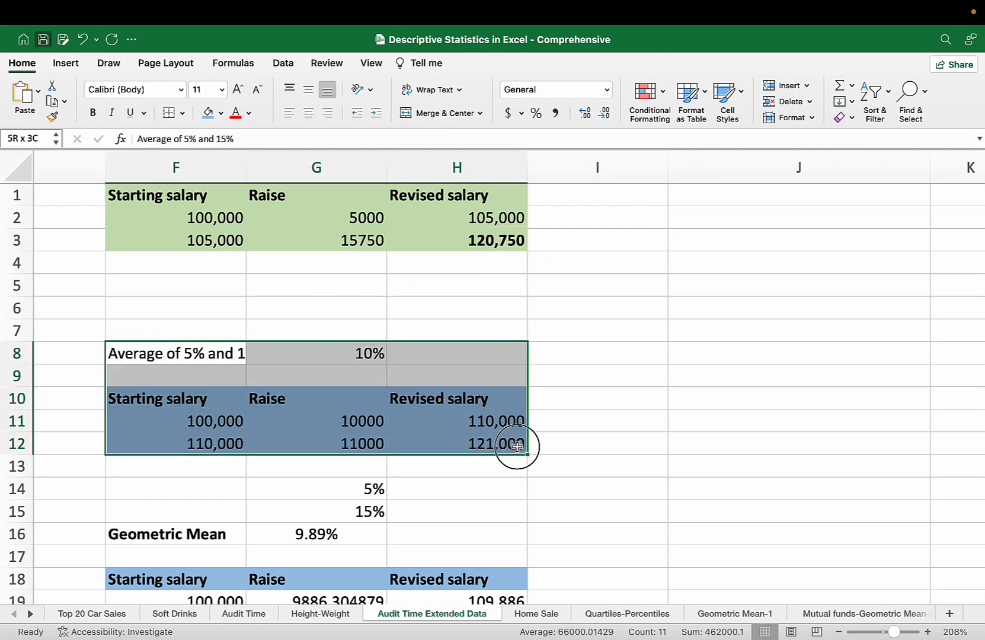
click(568, 436)
click(483, 445)
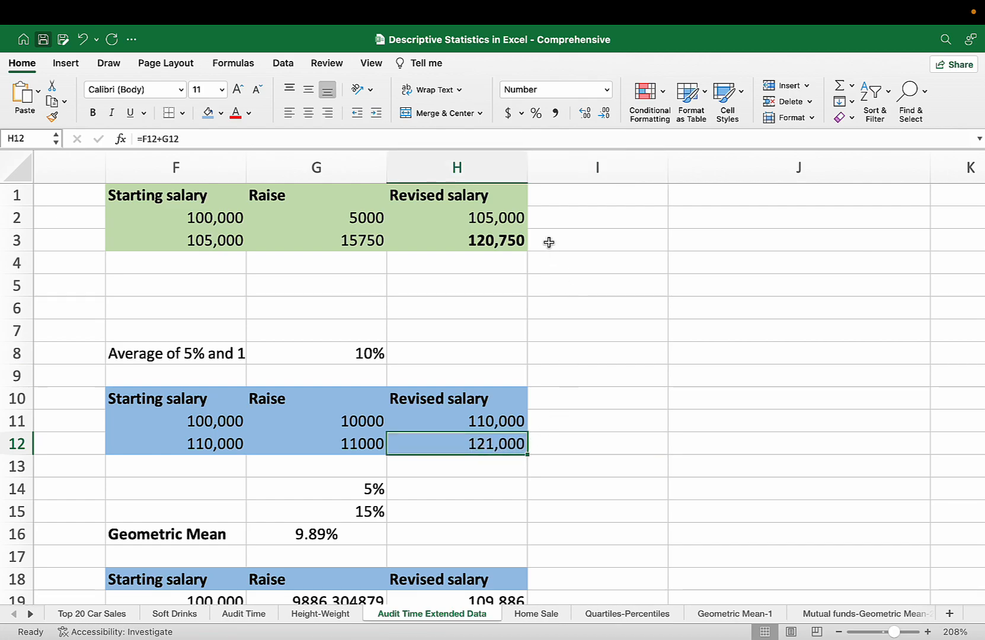
Examine the geometric mean in G16 and the resulting revised salary in H20 against the actual-raise table.
scroll(548, 241, down, 3)
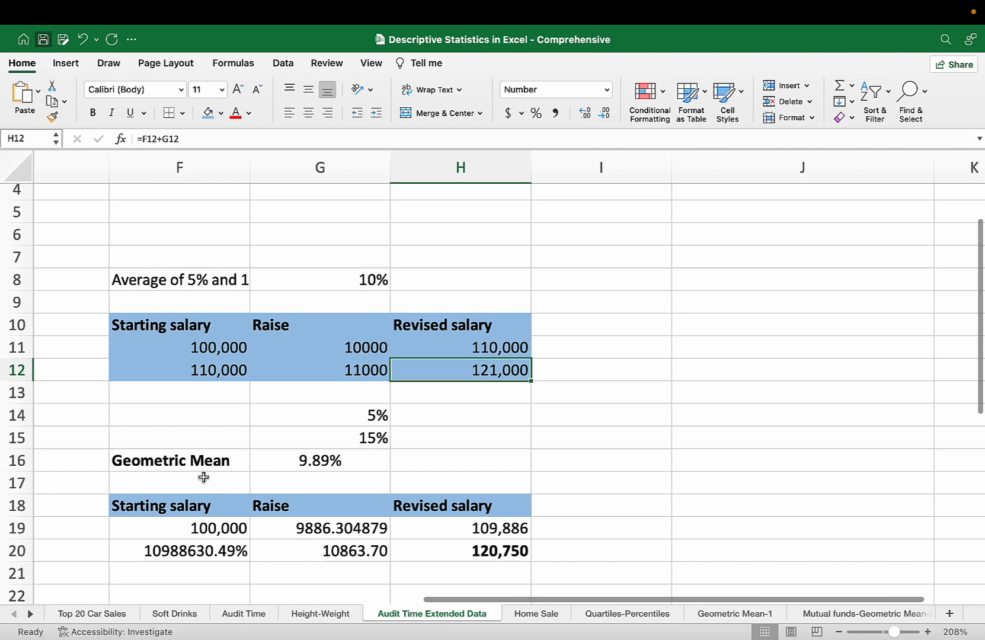
click(350, 460)
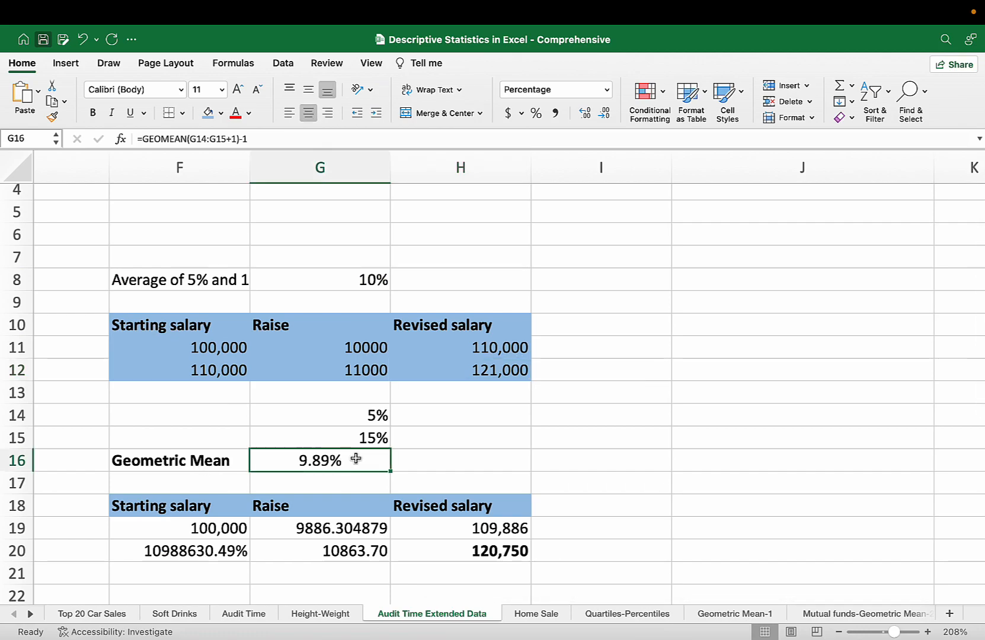
click(507, 556)
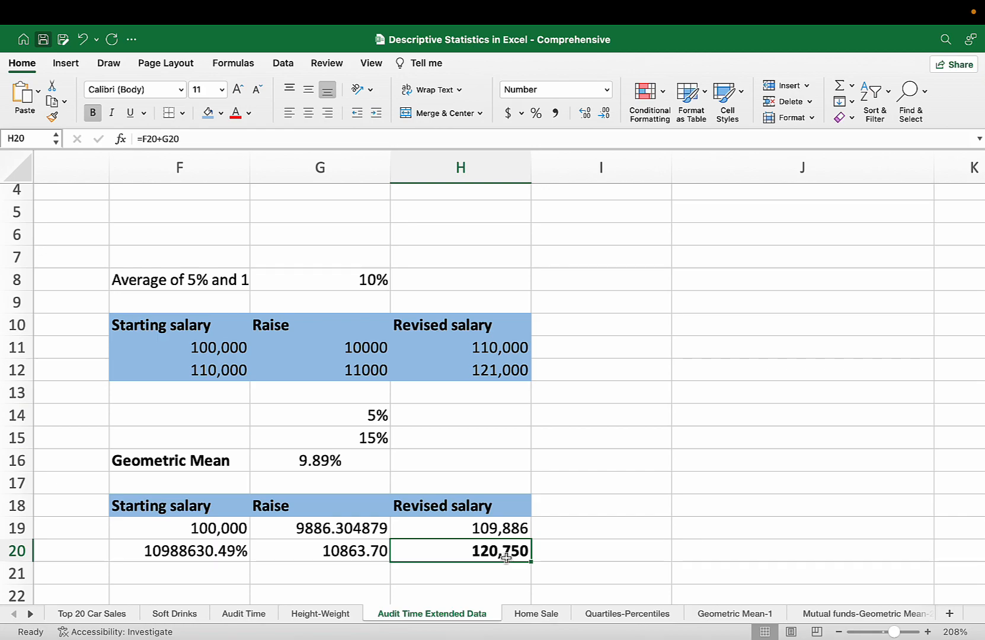
scroll(615, 483, up, 3)
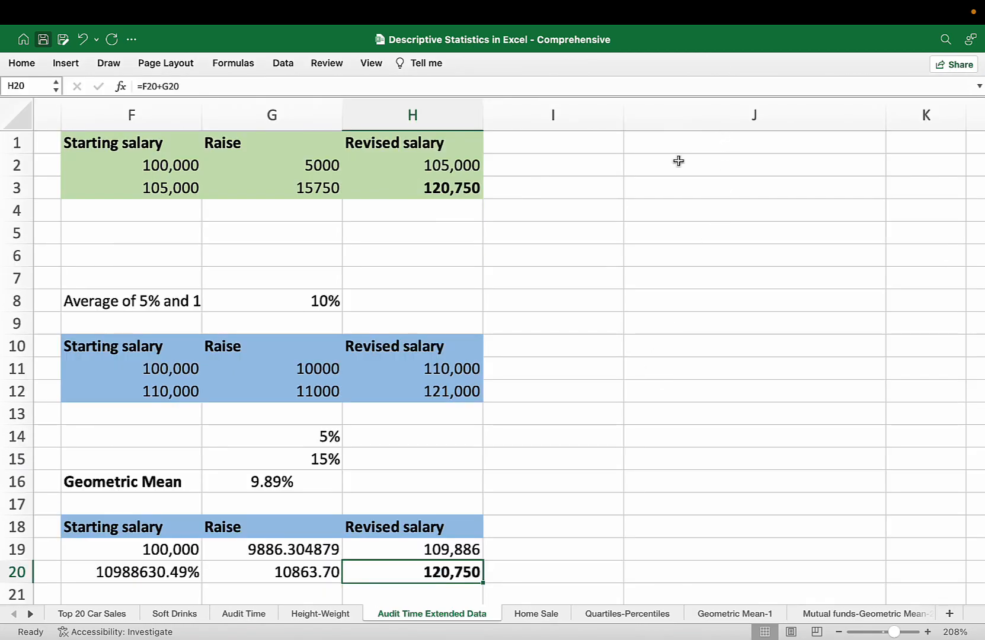
click(269, 483)
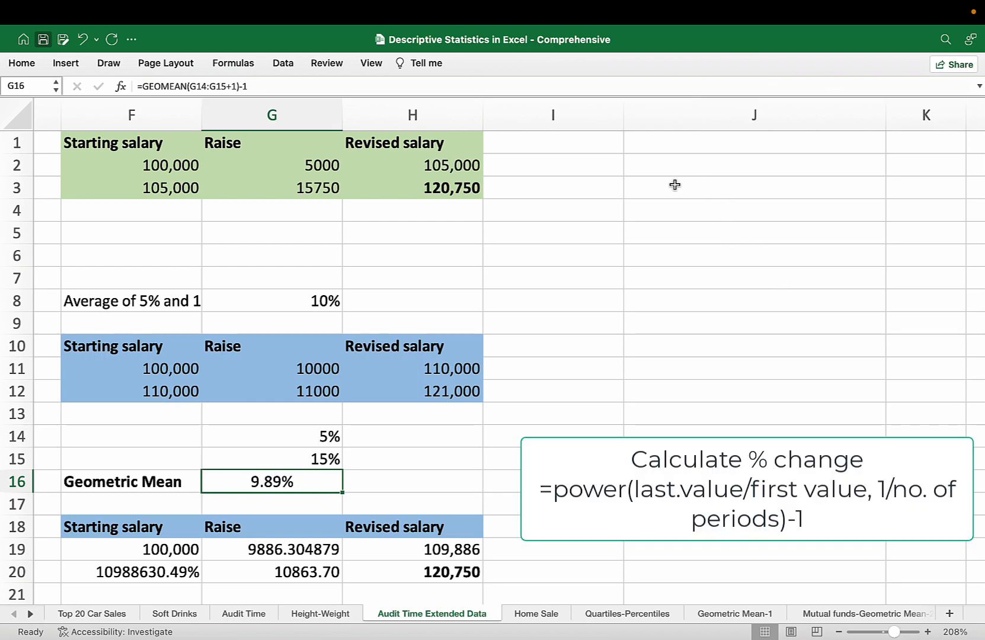
Calculate the average percentage change over the two periods in J2 with the formula =POWER(H3/F2, 1/2)-1, formatted as a percentage with two decimals.
click(680, 166)
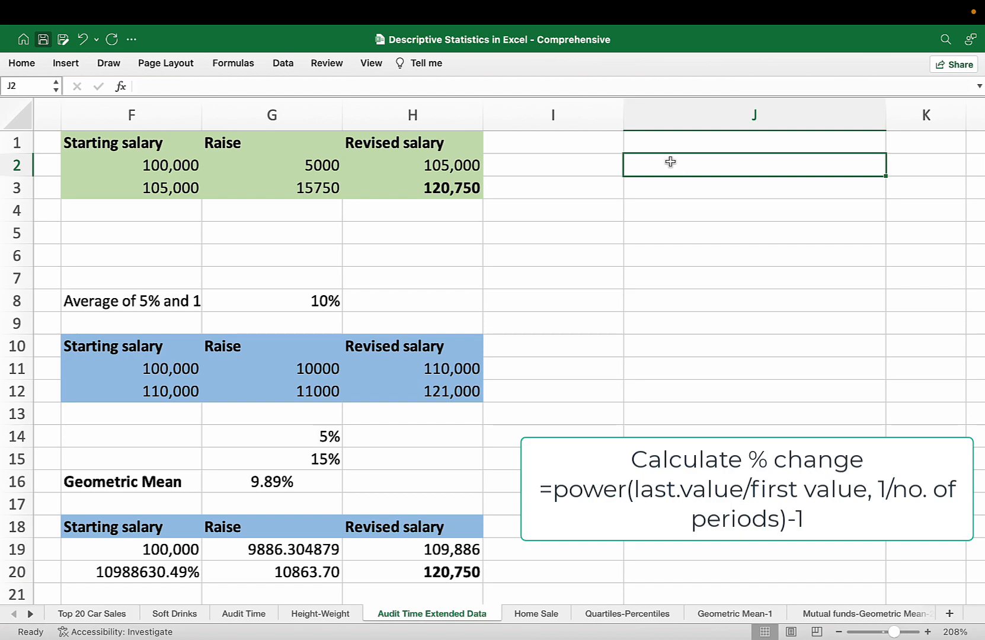
text(=)
text(p)
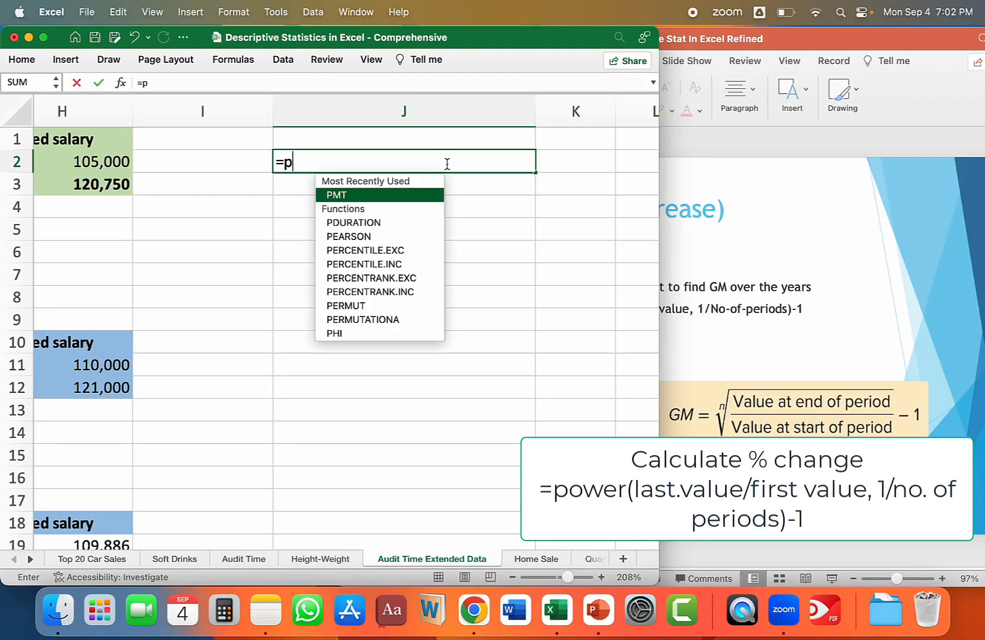
text(ower()
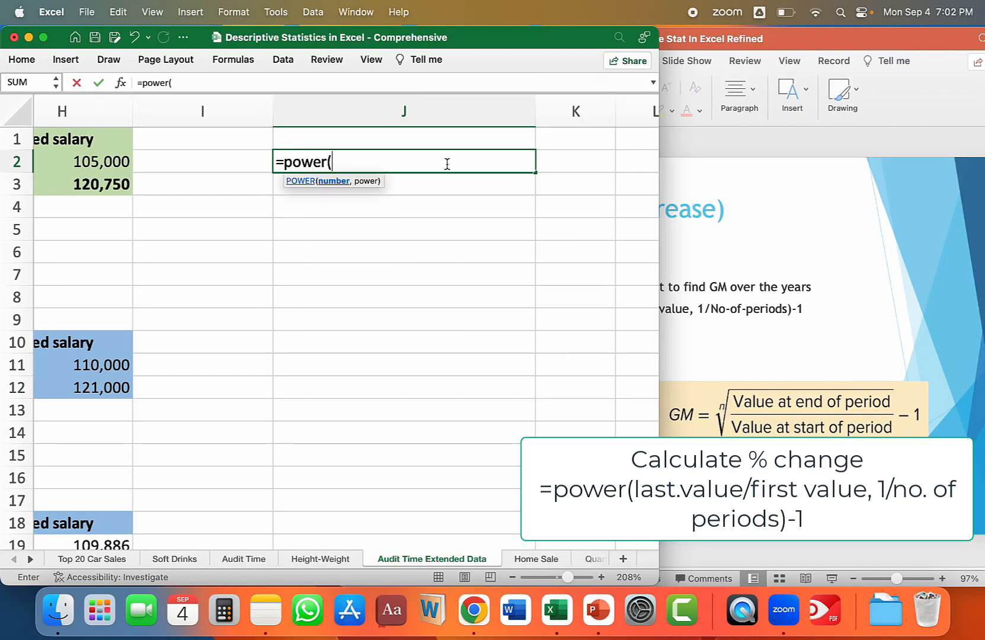
drag(585, 42, 621, 45)
click(144, 188)
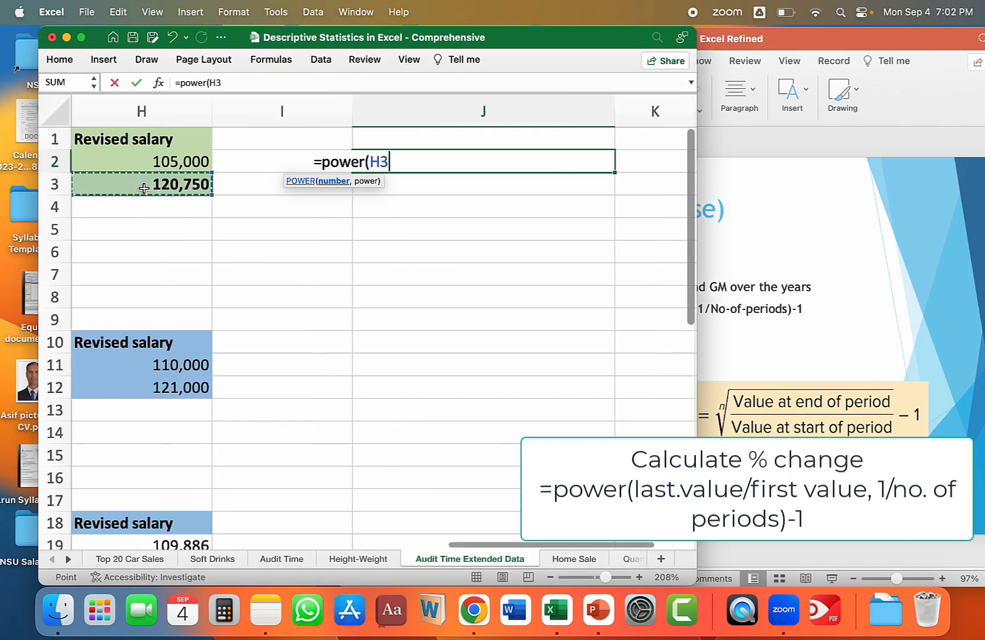
text(/)
scroll(144, 188, left, 2)
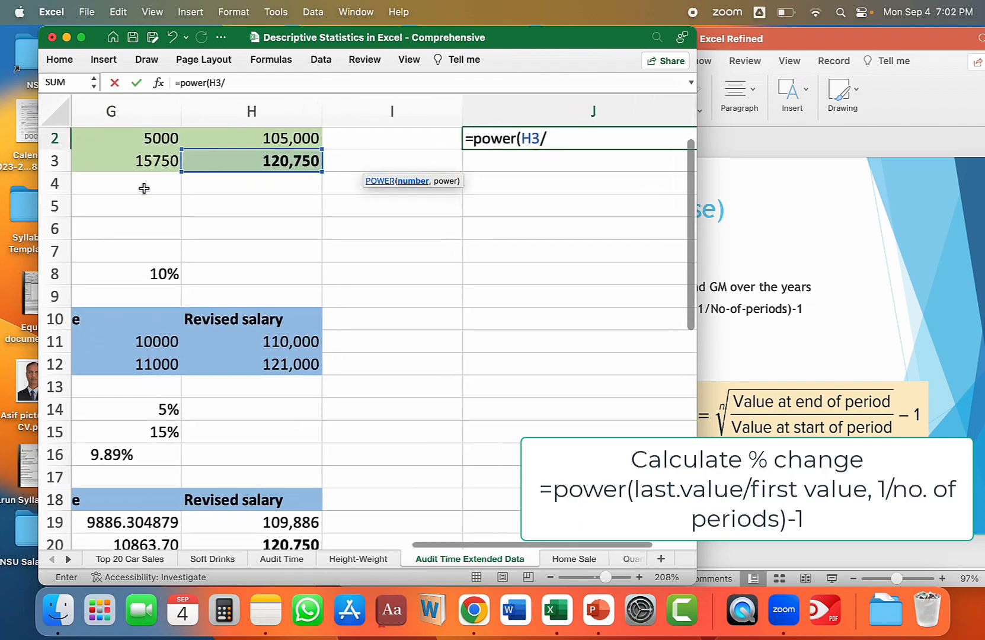
scroll(144, 188, left, 2)
scroll(144, 188, up, 2)
click(126, 161)
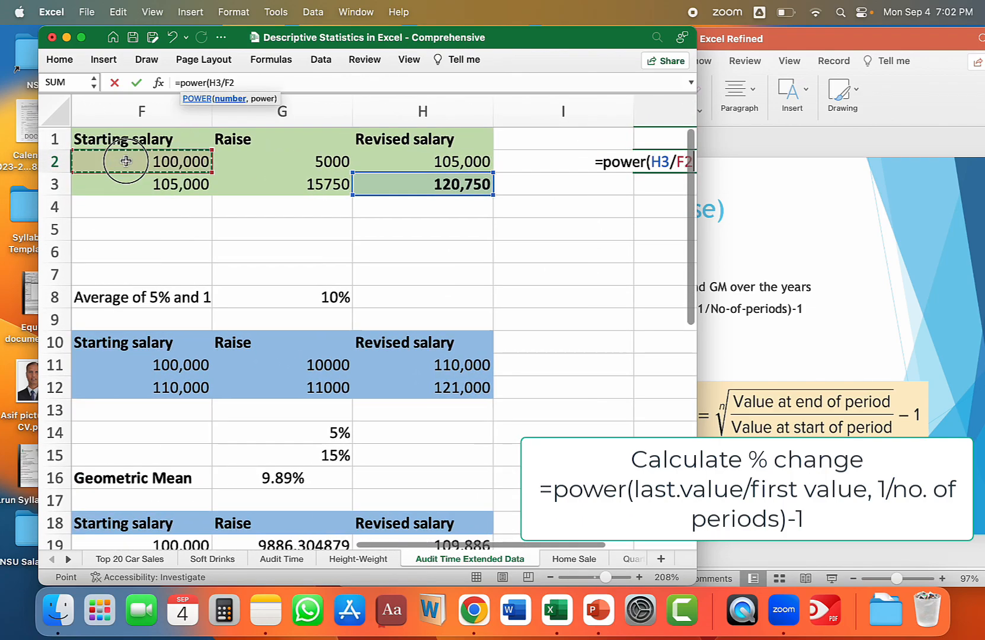
scroll(287, 260, right, 2)
text(, 1/)
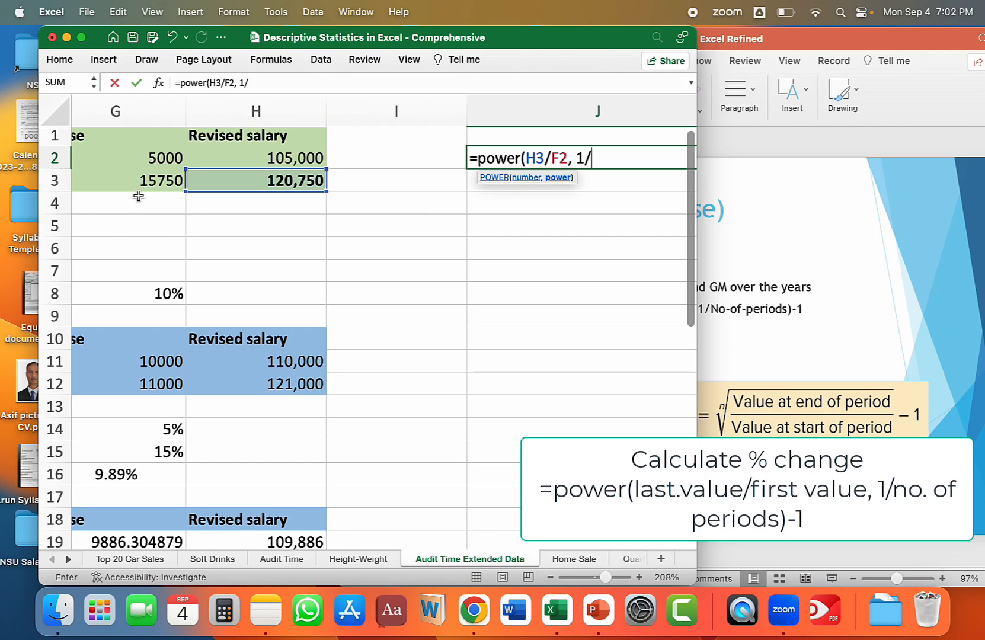
text(2)-1)
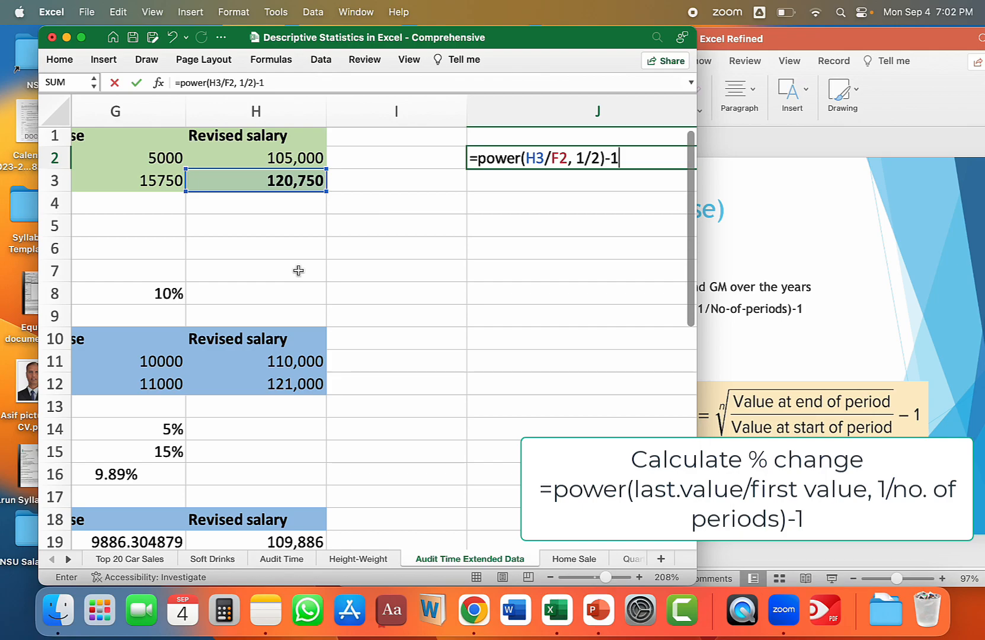
key(Return)
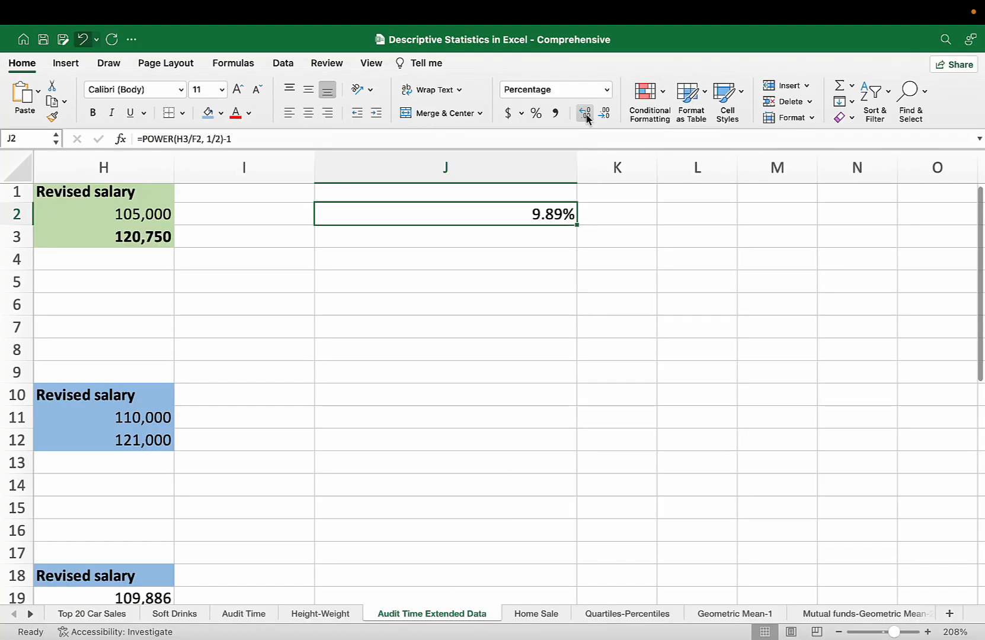
click(613, 414)
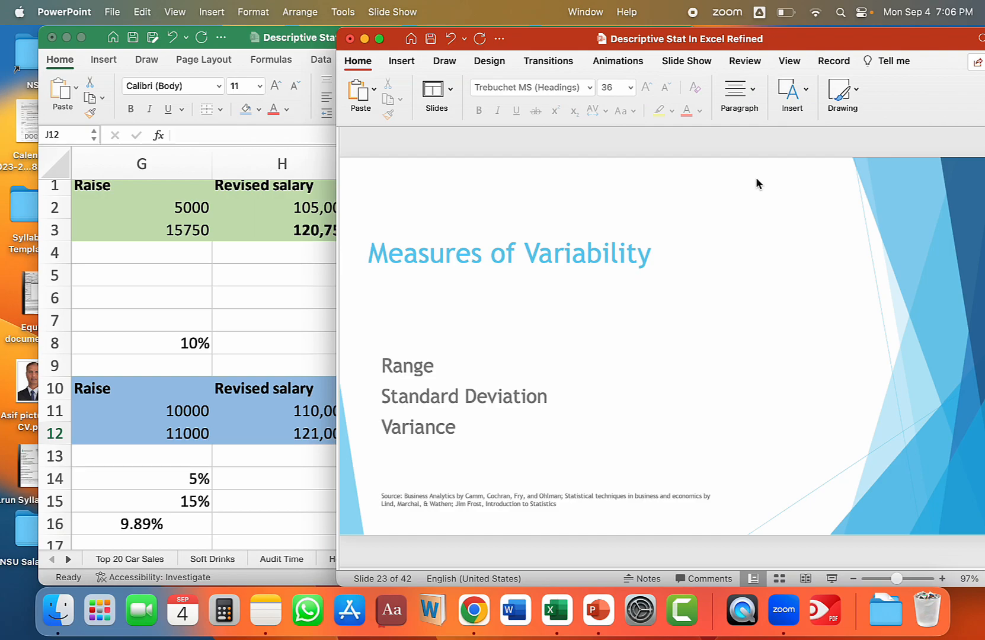
Advance the PowerPoint presentation two slides from the Measures of Variability title slide, and open the Home Sale worksheet in Excel.
key(Down)
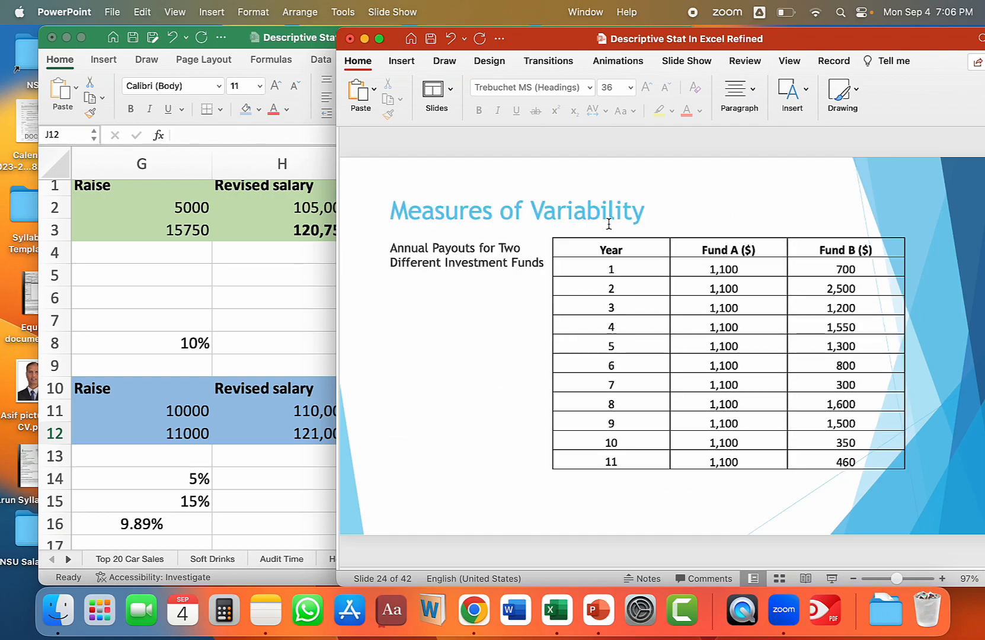
key(Down)
click(286, 503)
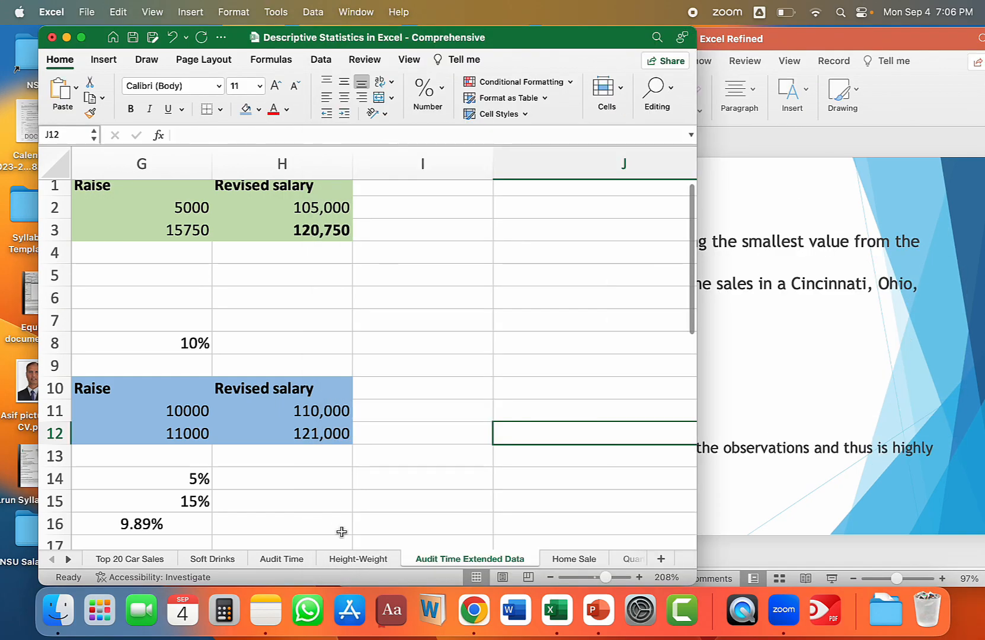
click(573, 559)
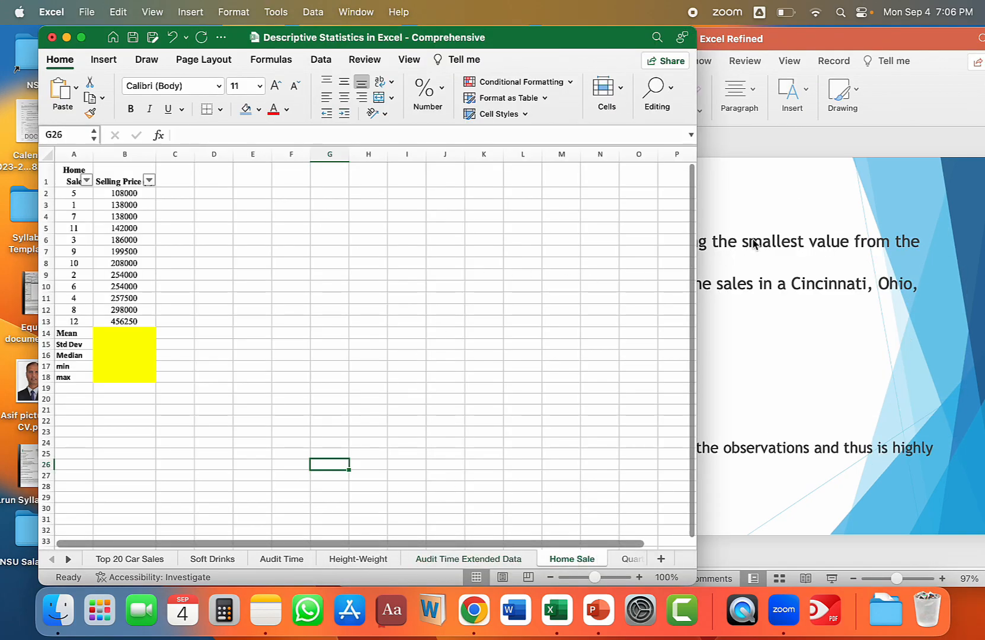
Calculate the mean of the selling prices in B14 and their standard deviation in B15 with =STDEV(B2:B13).
click(121, 335)
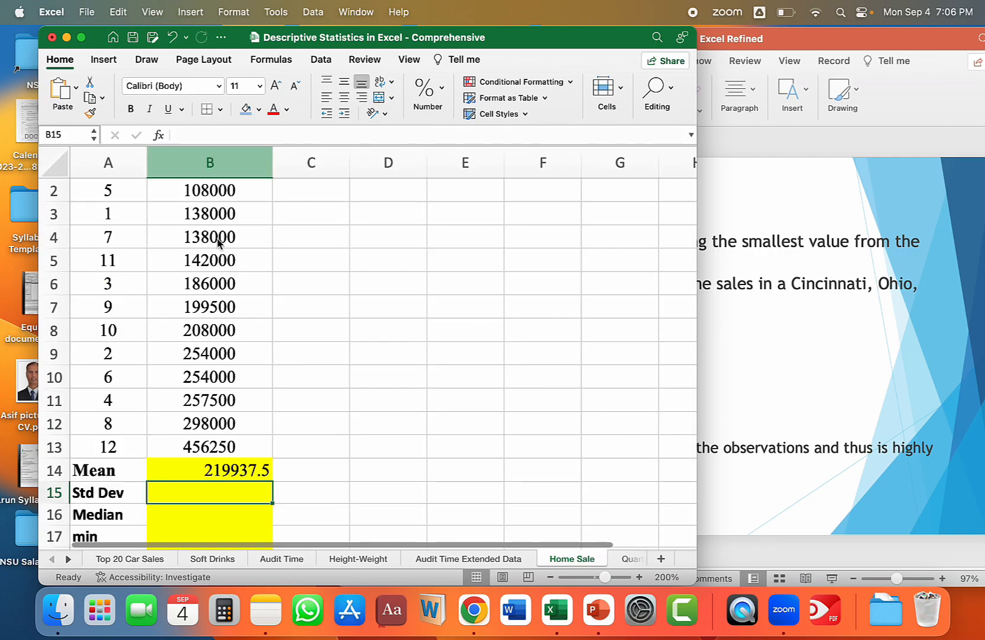
text(=stdev)
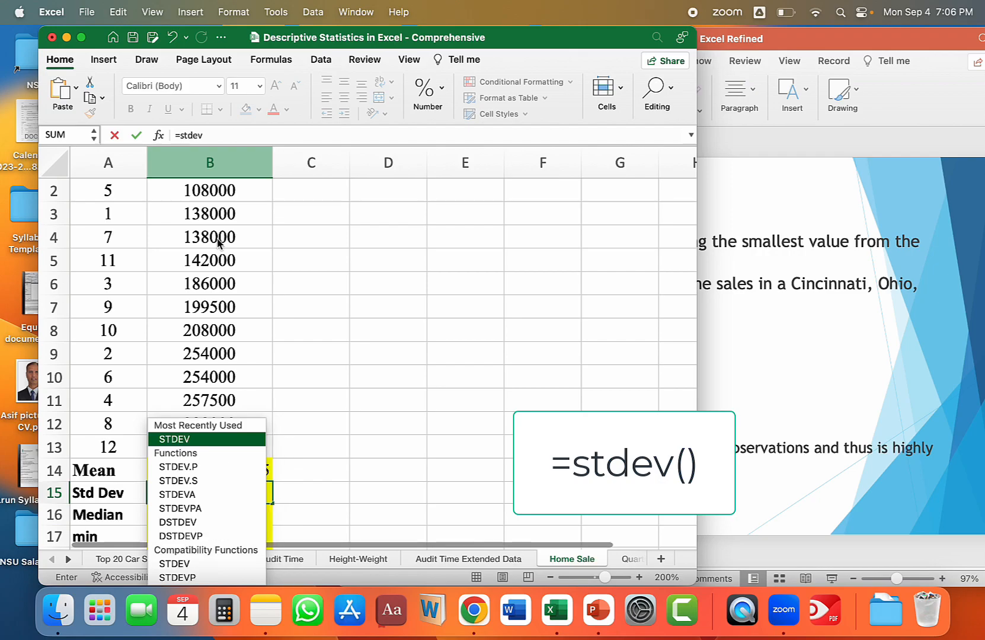
text(()
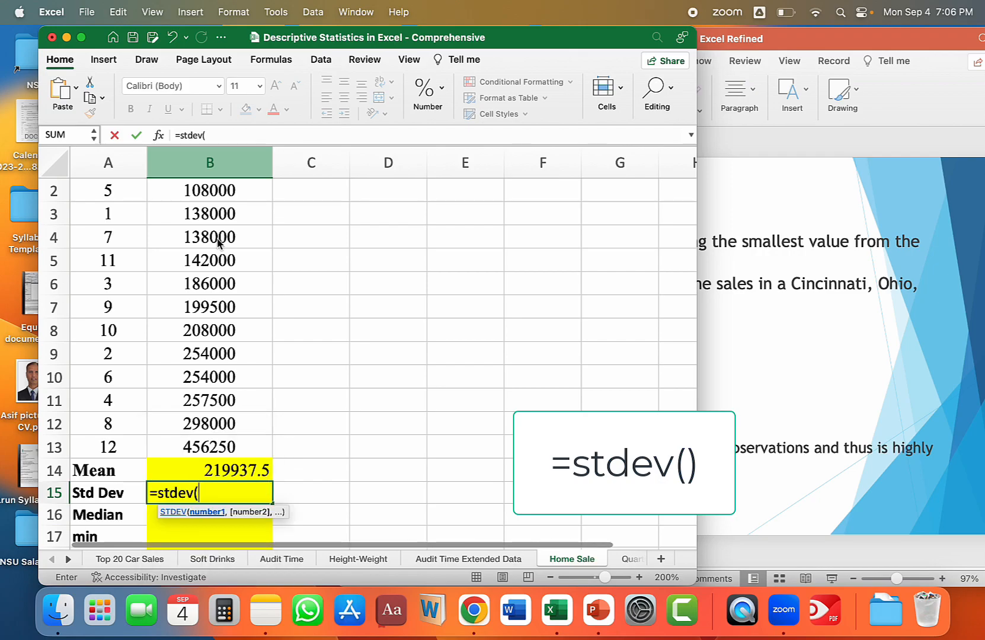
scroll(225, 251, up, 2)
scroll(225, 251, right, 1)
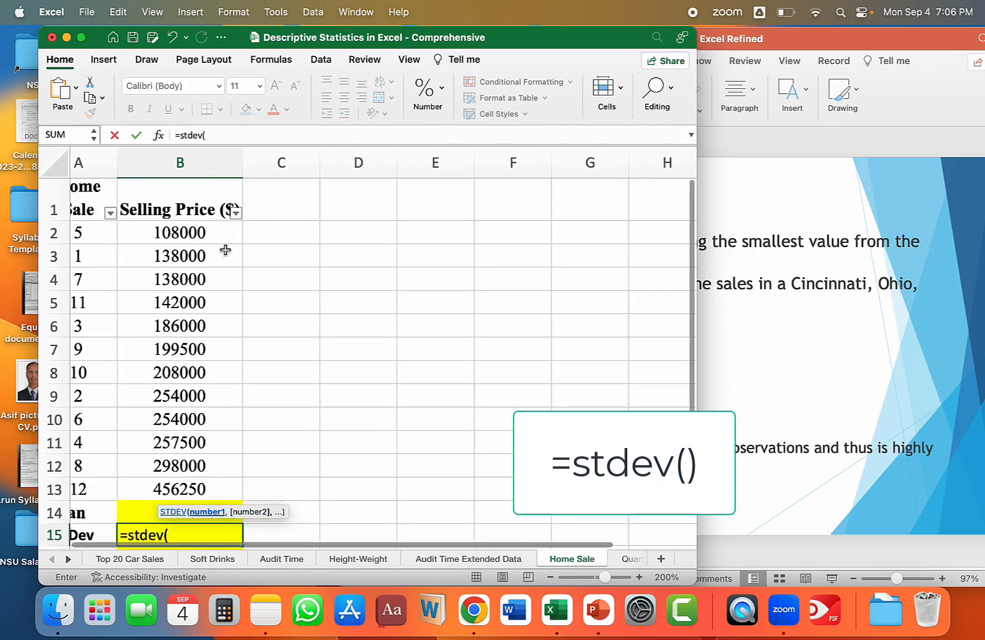
drag(196, 240, 196, 501)
key(Return)
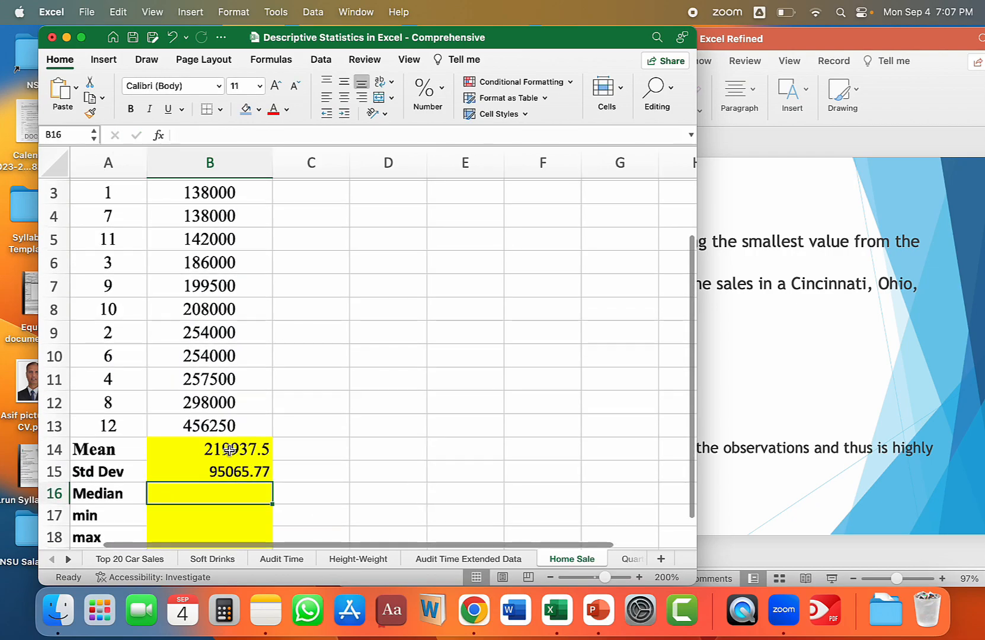
click(230, 451)
click(220, 472)
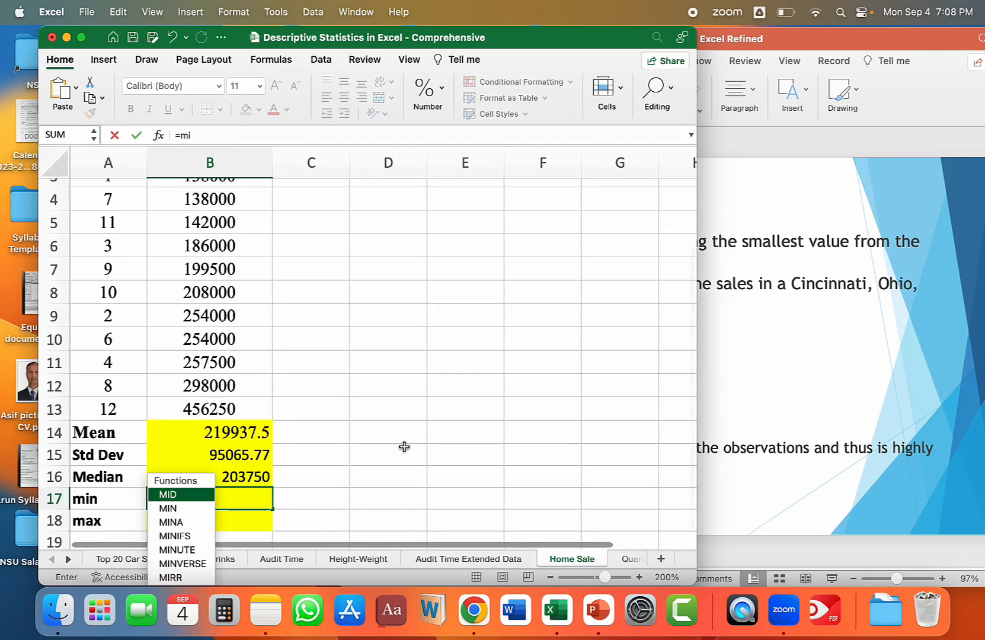
Calculate the lowest and highest selling prices in B17 and B18 with =MIN(B2:B13) and =MAX(B2:B13).
text(n()
drag(209, 403, 205, 242)
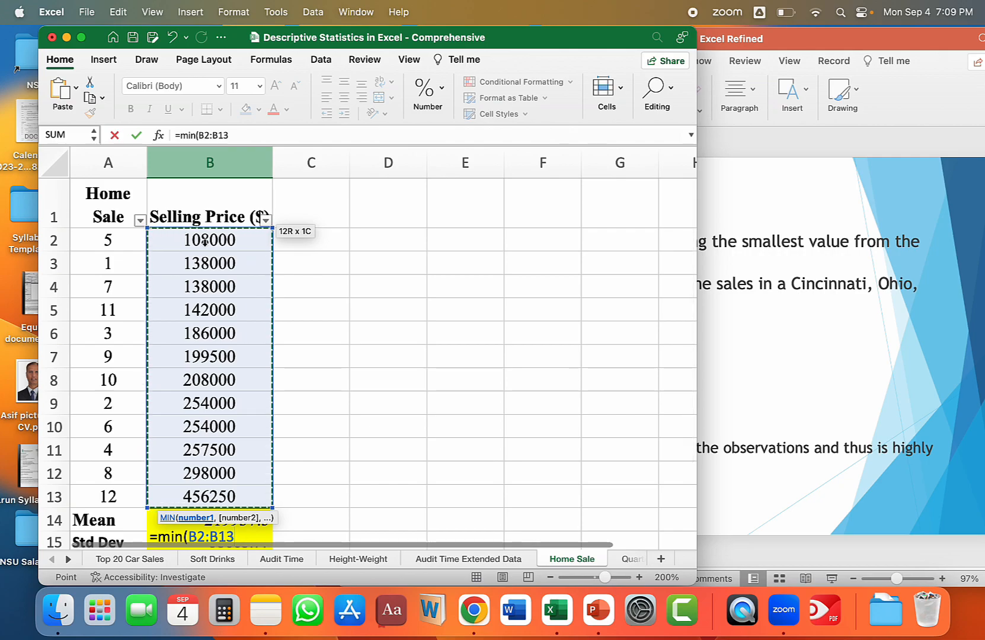
text())
key(Return)
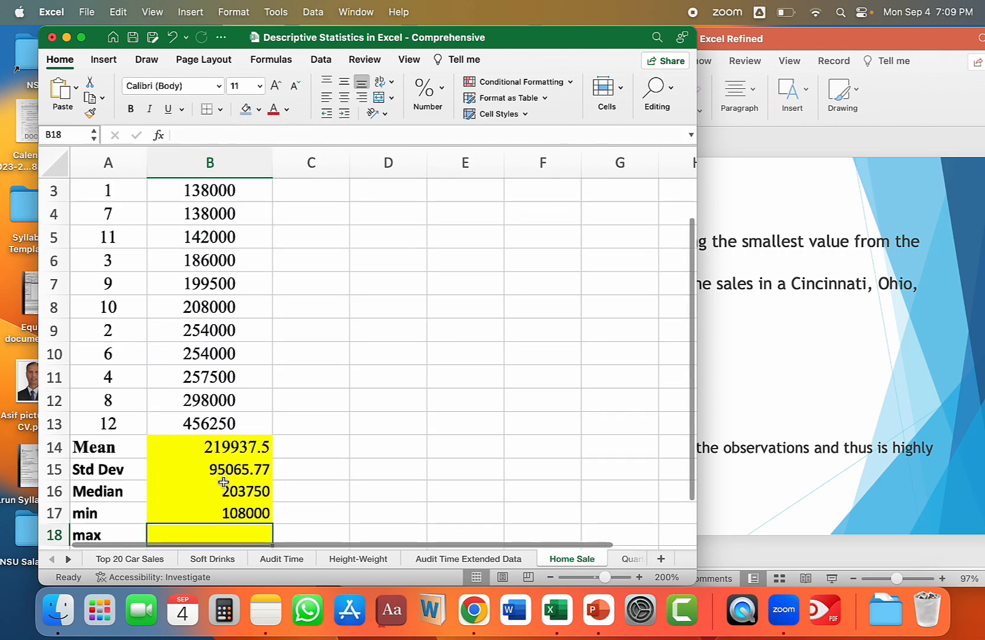
text(=max()
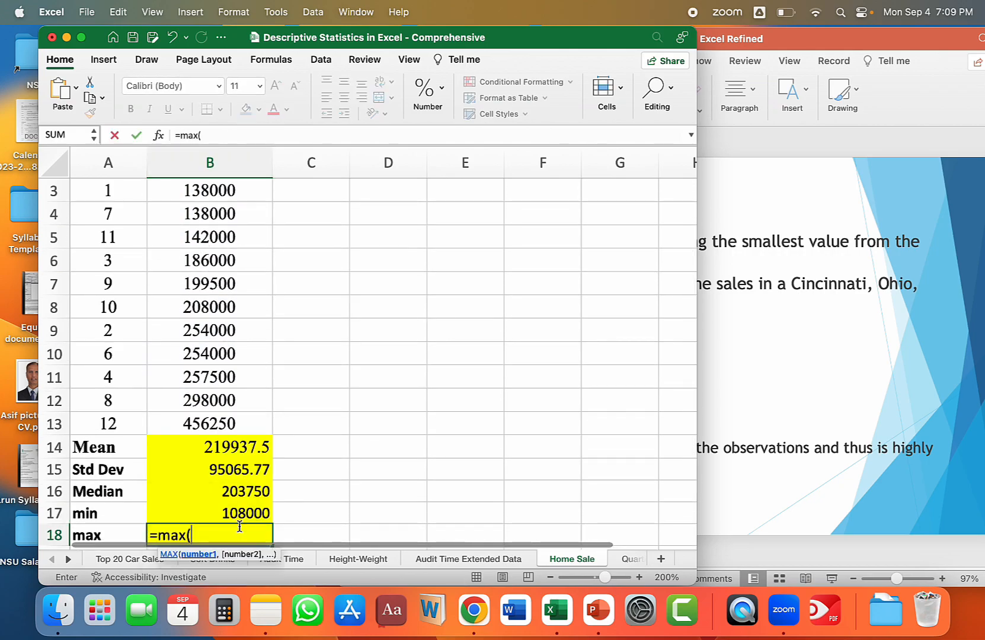
drag(228, 423, 231, 240)
text())
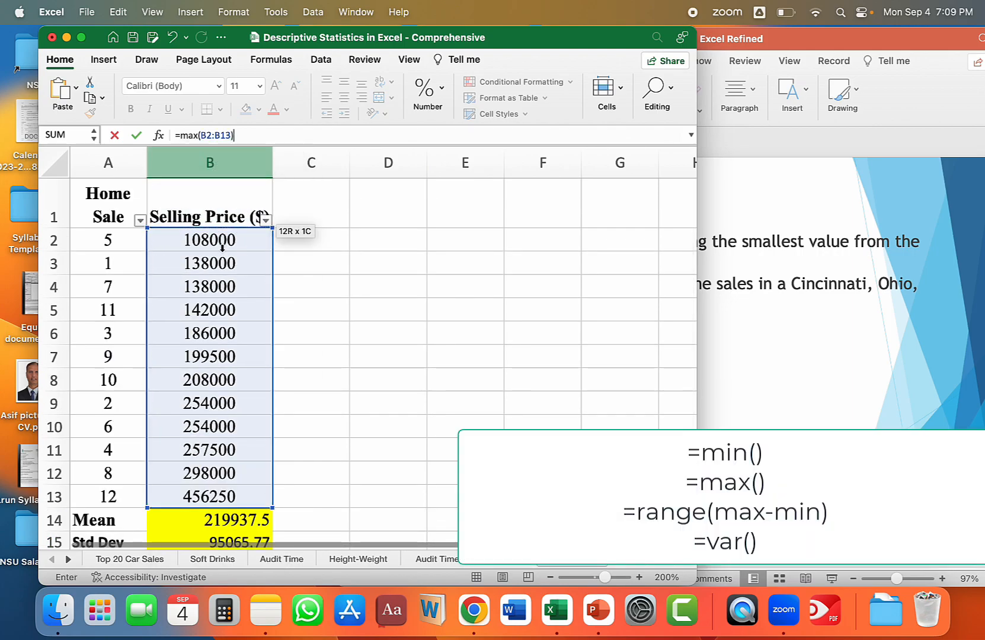
key(Return)
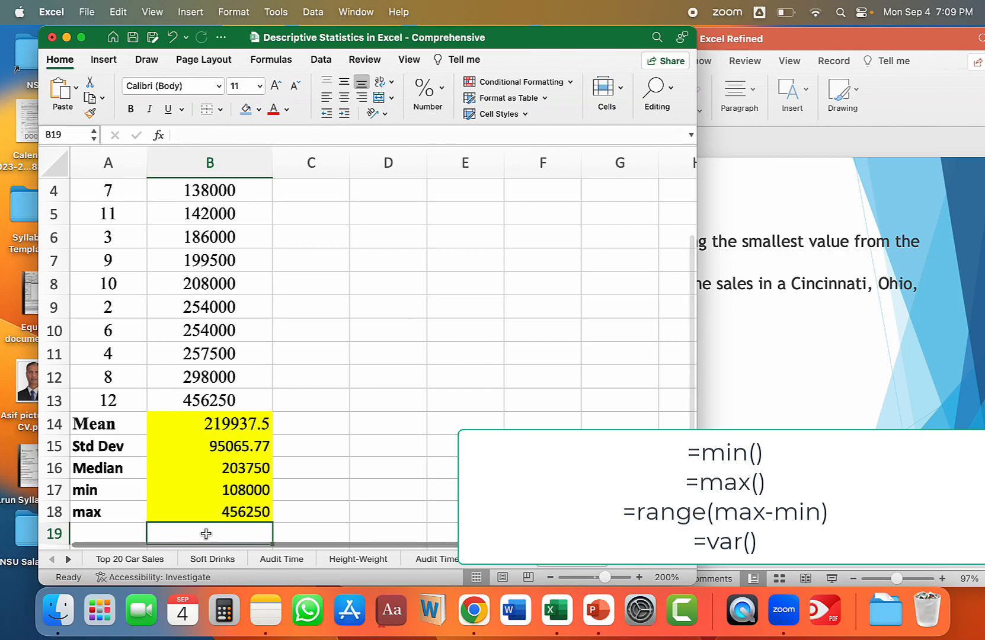
Label A19 as Range and calculate the selling price range in B19 with the formula =B18-B17.
scroll(253, 504, down, 3)
drag(243, 418, 246, 439)
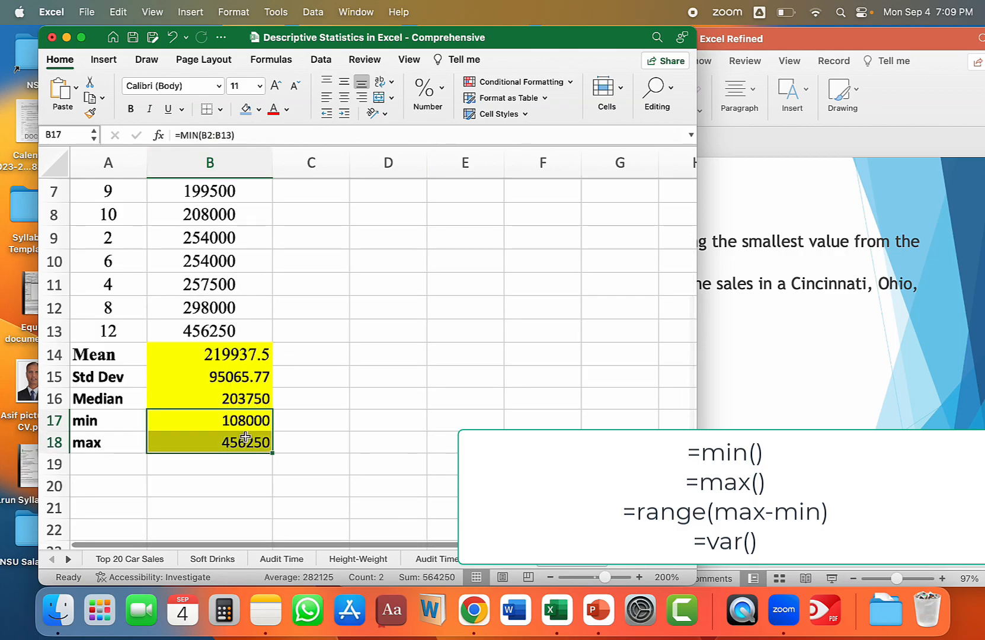
click(103, 465)
text(Range)
key(Tab)
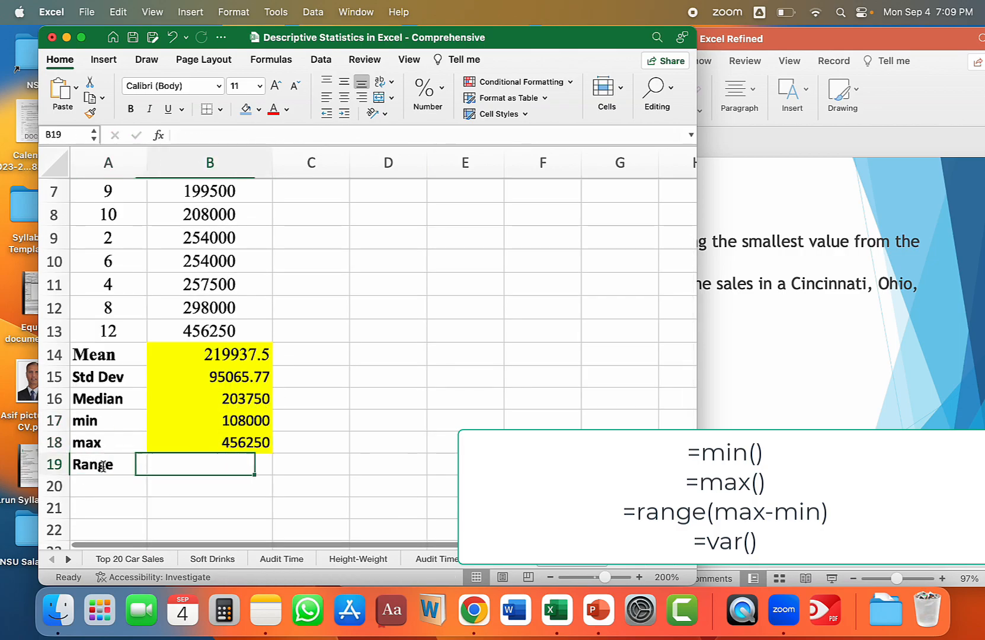
text(=)
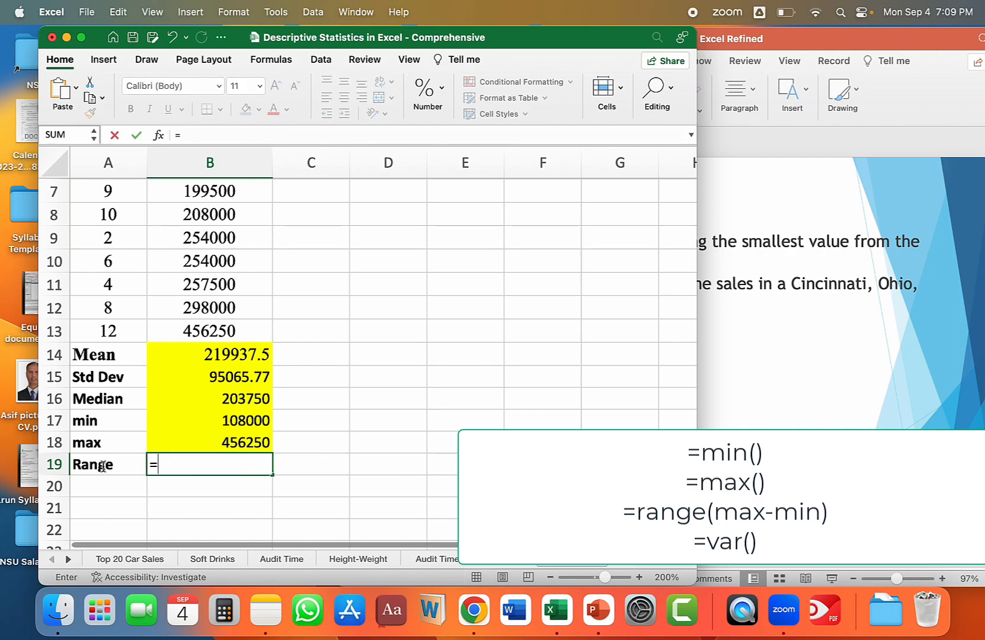
click(233, 445)
text(-)
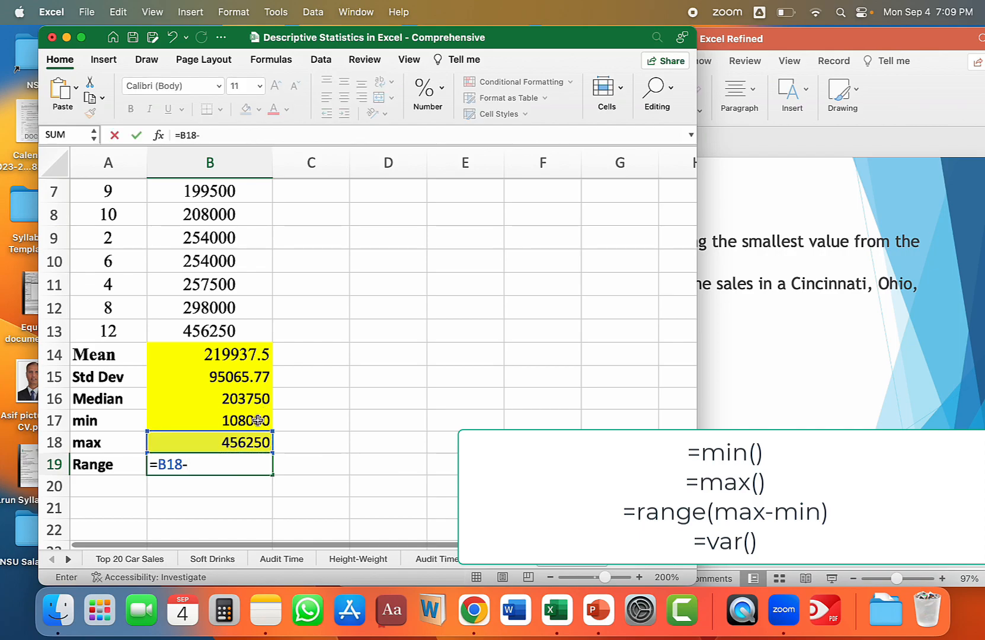
click(257, 420)
key(Return)
Label A20 as variance and calculate the variance of the selling prices in B20 with =VAR(B2:B13).
text(var)
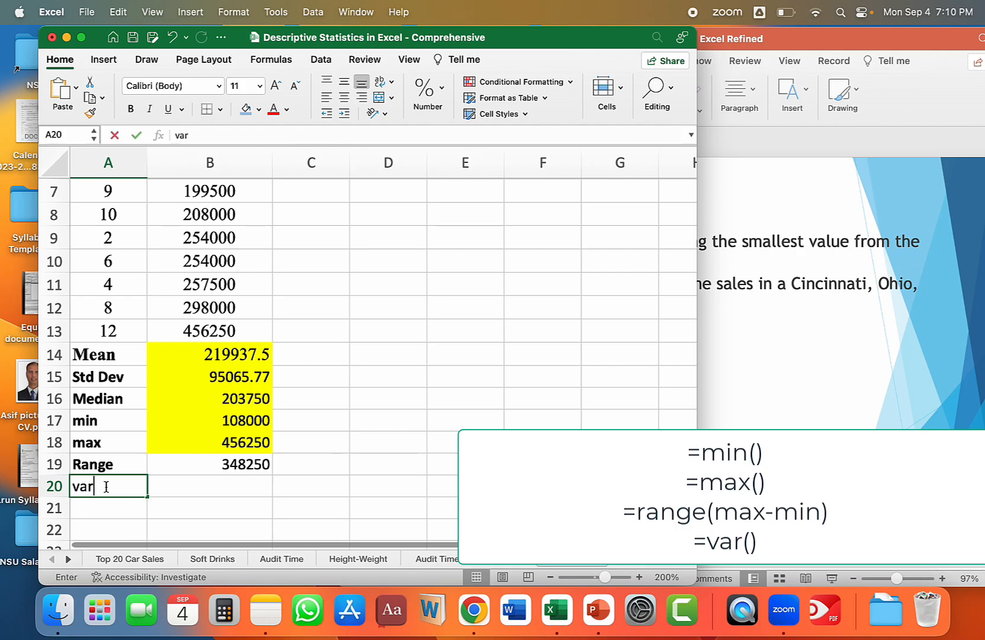
text(iance)
key(Tab)
text(=var)
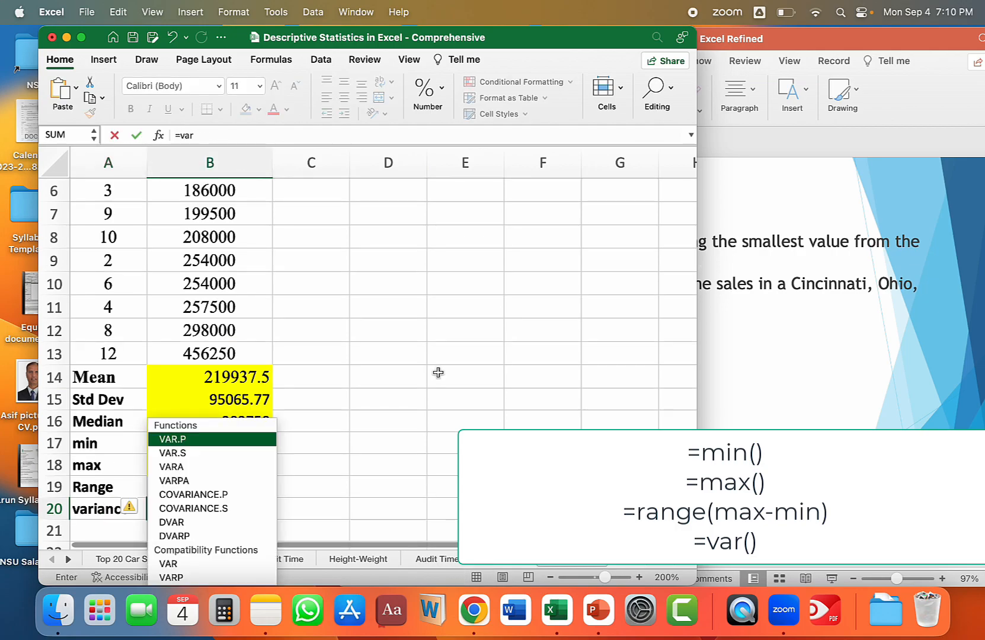
text(()
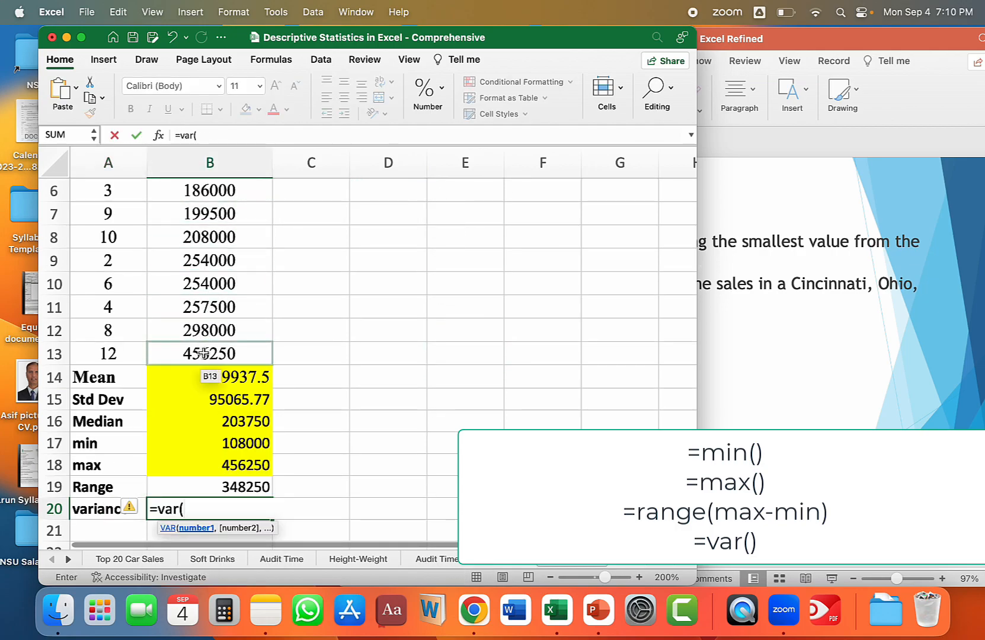
drag(203, 354, 212, 244)
text())
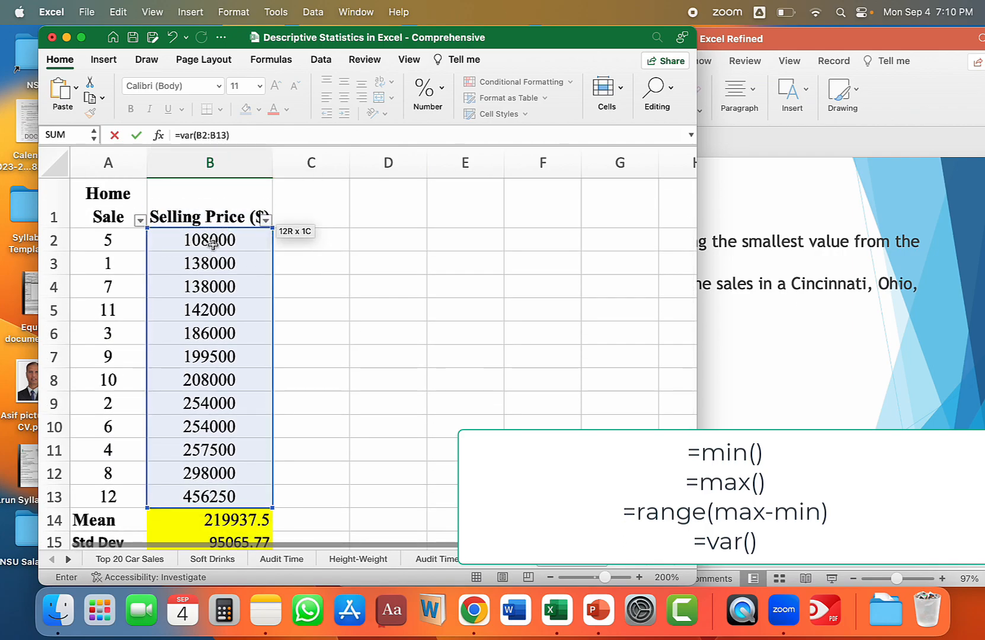
key(Return)
click(249, 510)
scroll(316, 481, down, 1)
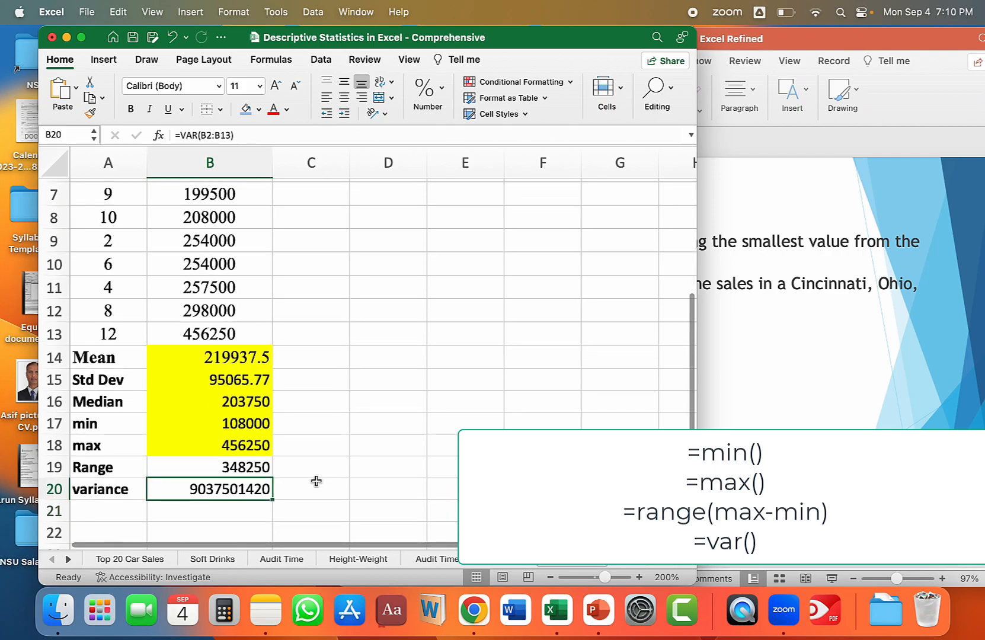
Calculate the square root of the variance in C20 with =SQRT(B20) for comparison with the standard deviation.
click(314, 483)
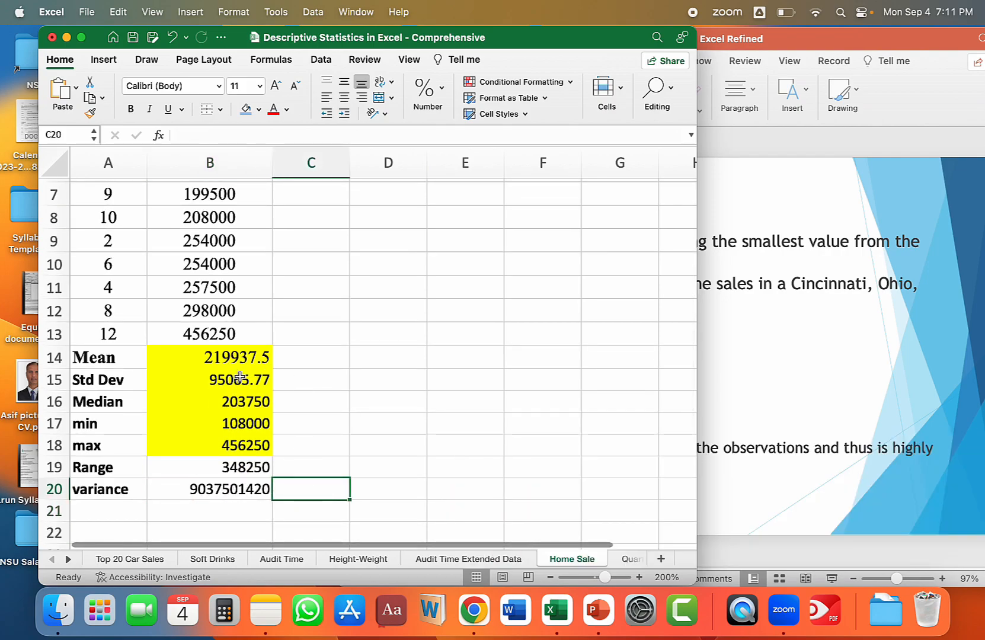
text(=sq)
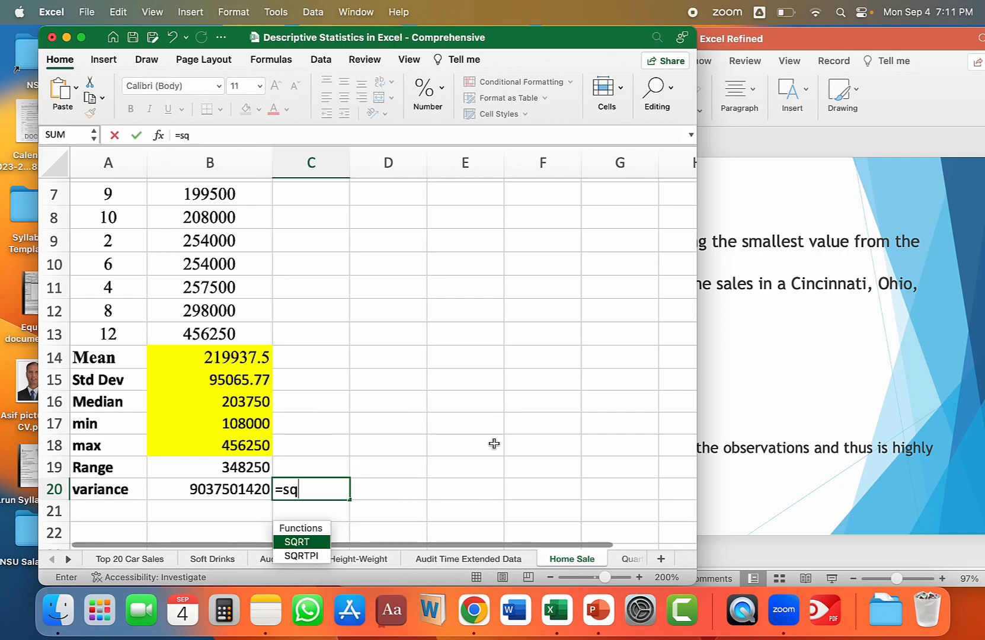
text(rt()
click(230, 492)
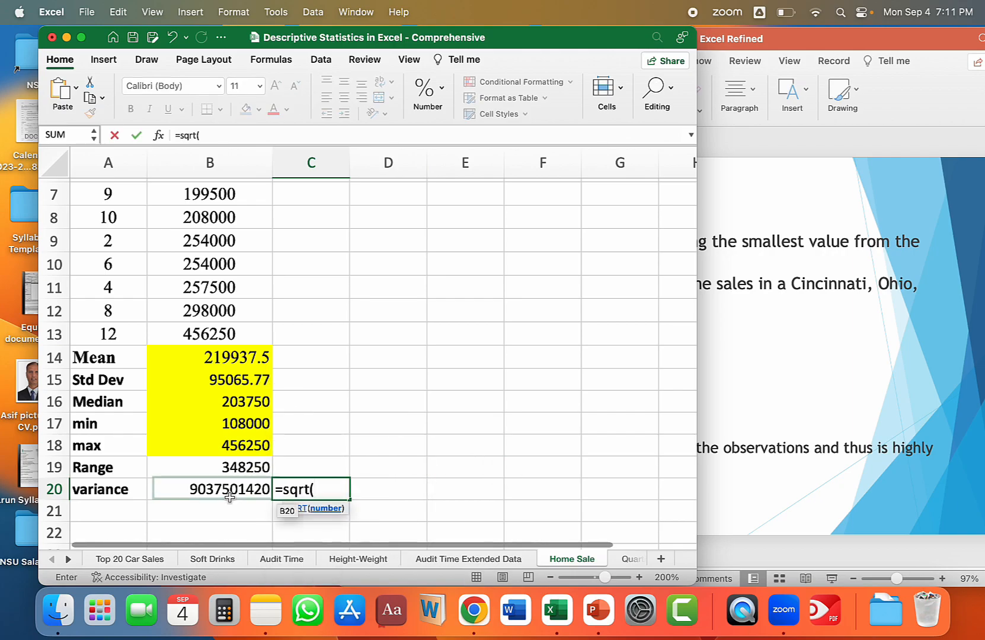
text())
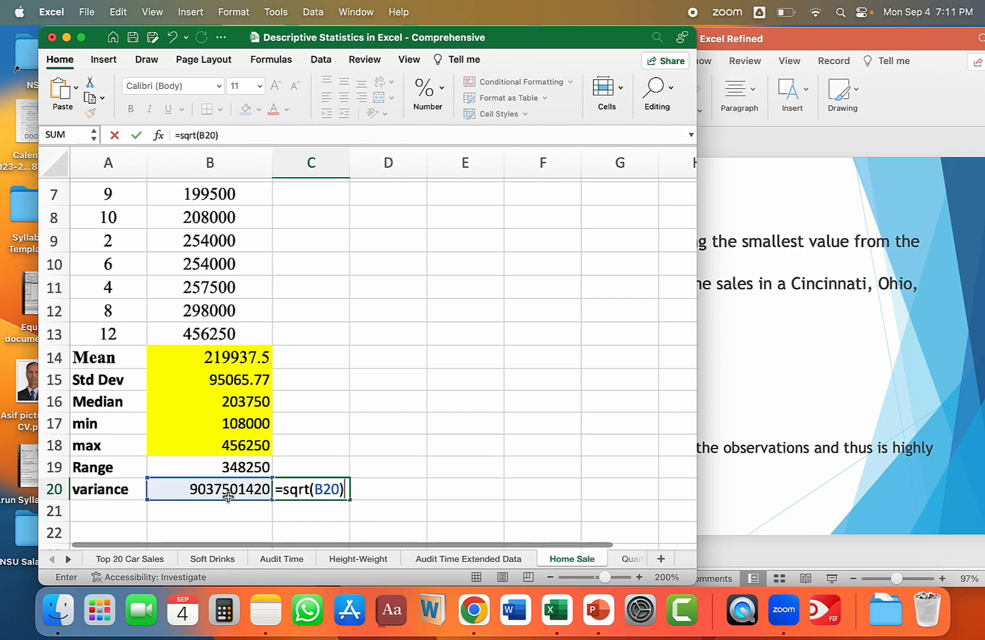
key(Return)
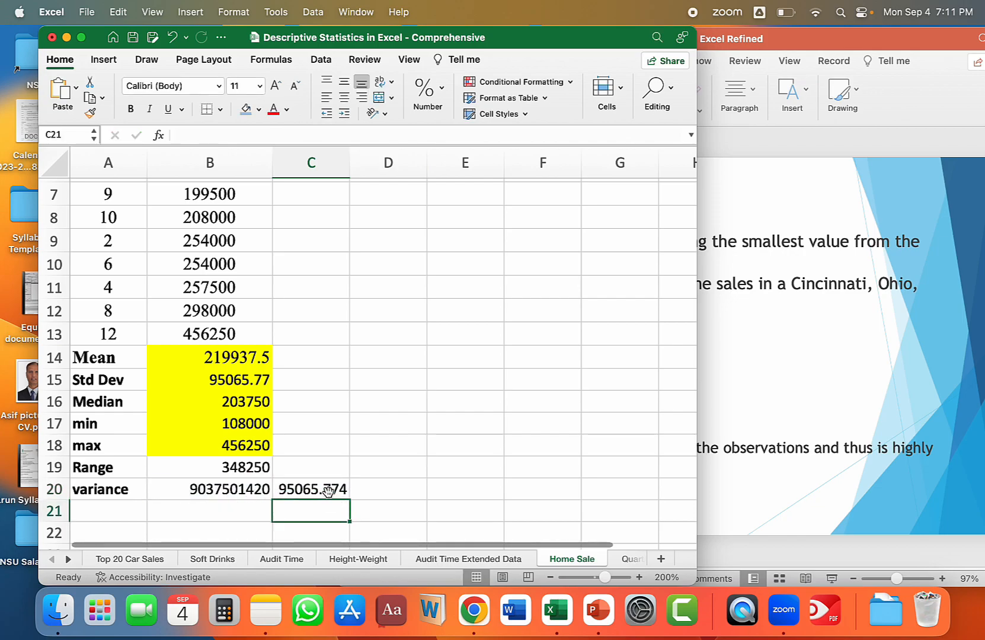
click(328, 491)
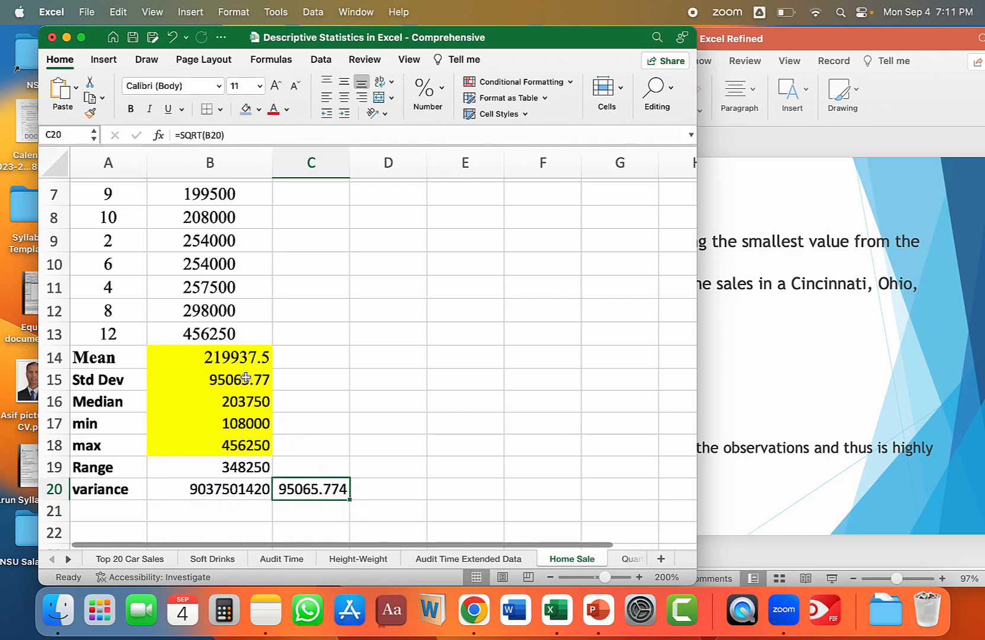
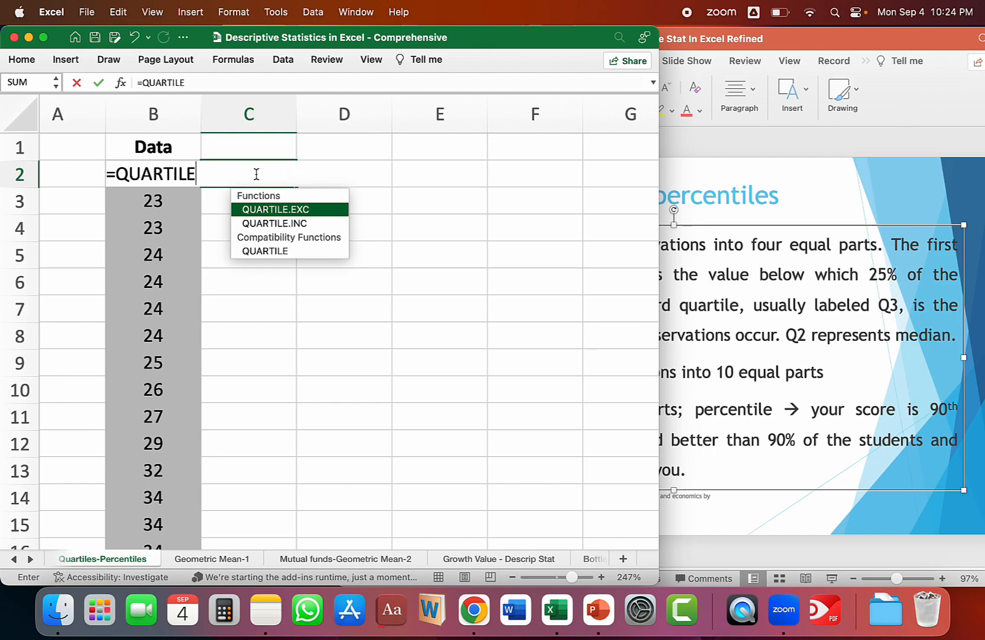
Calculate the first quartile of the data in D2 with =QUARTILE(B2:B20, 1), discarding the formula started in the wrong cell.
drag(132, 201, 204, 195)
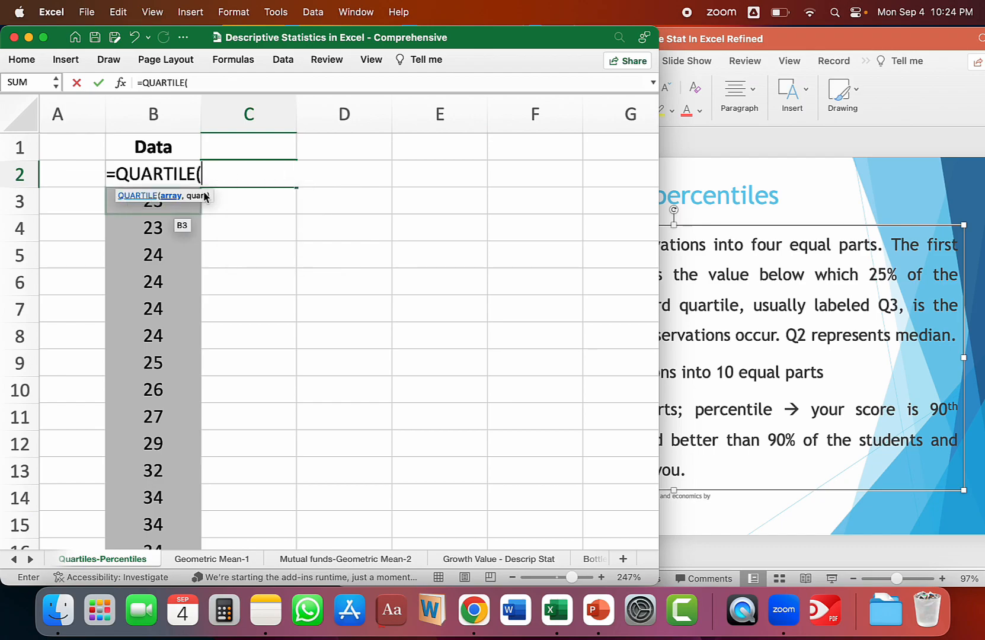
key(Escape)
click(323, 169)
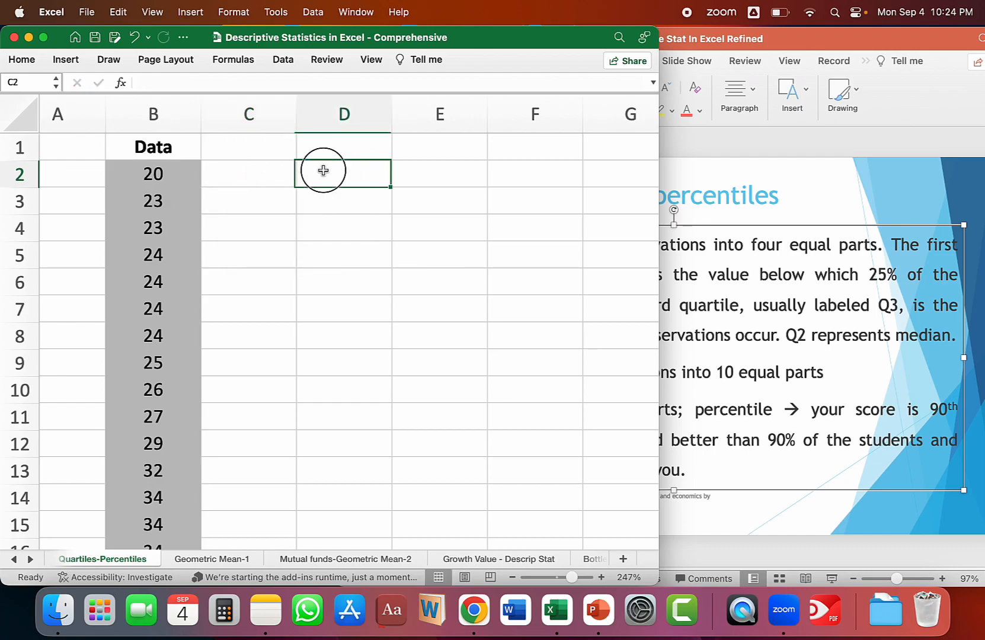
text(=QUA)
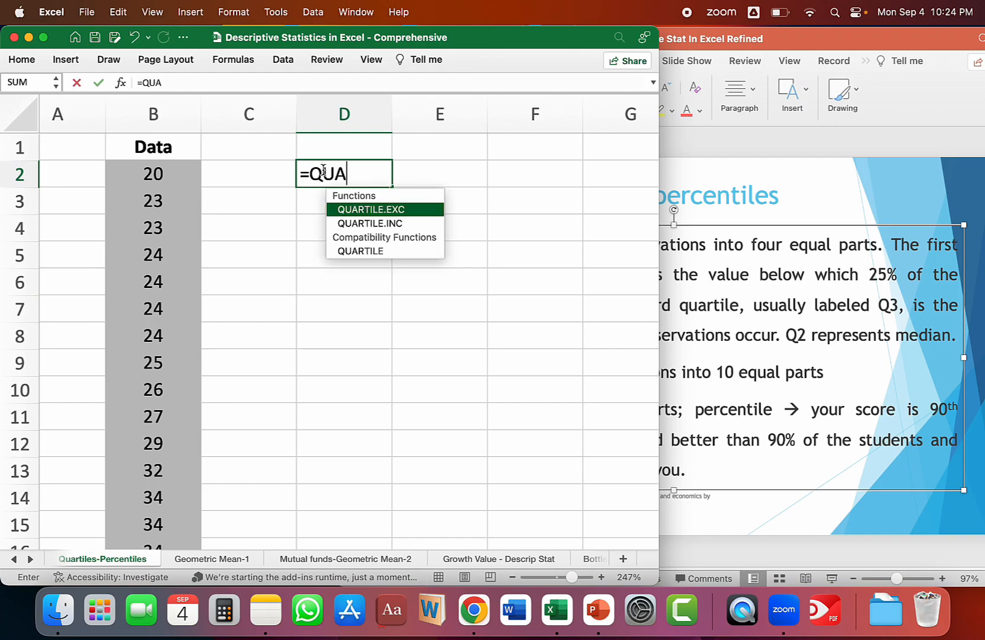
text(RTILE()
drag(155, 174, 155, 174)
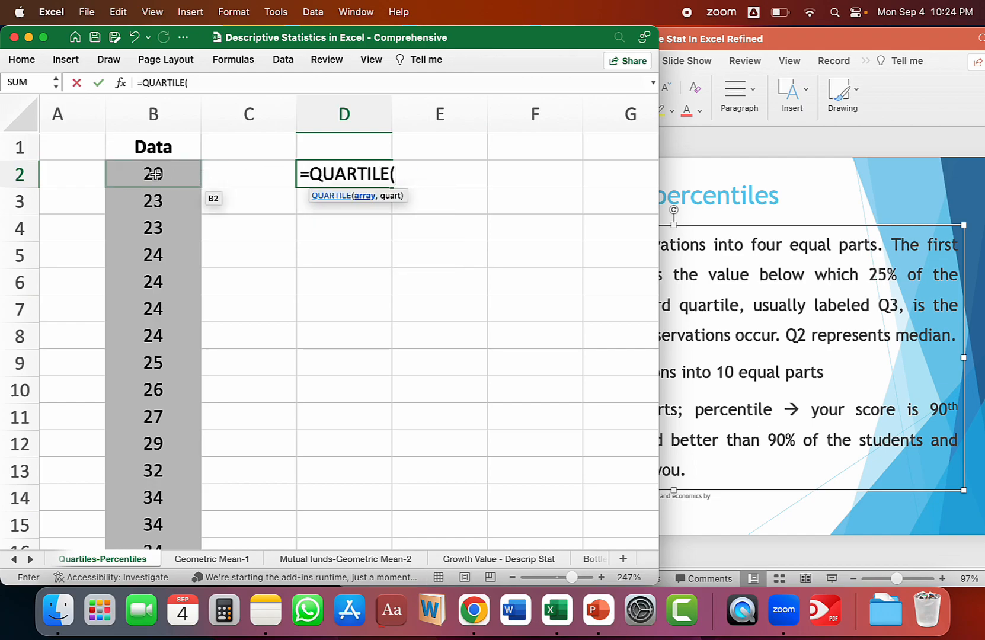
key(super+shift+Down)
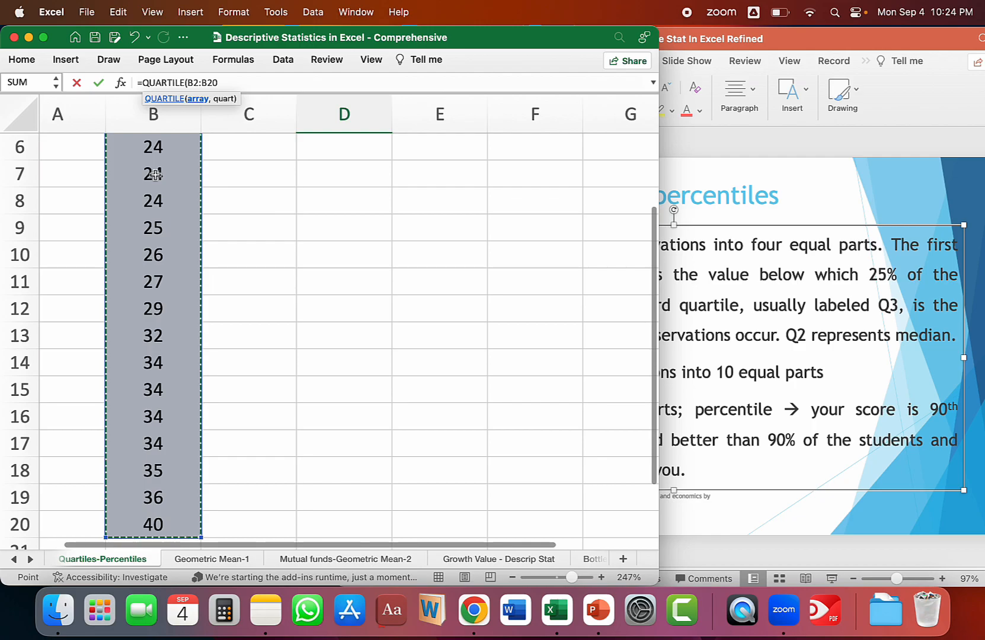
text(, 1)
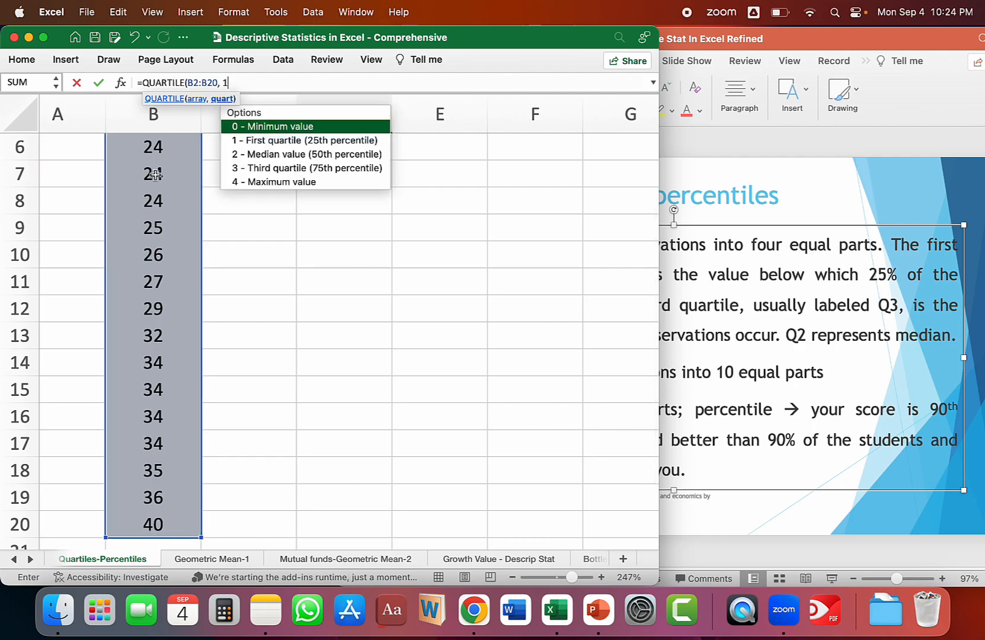
text())
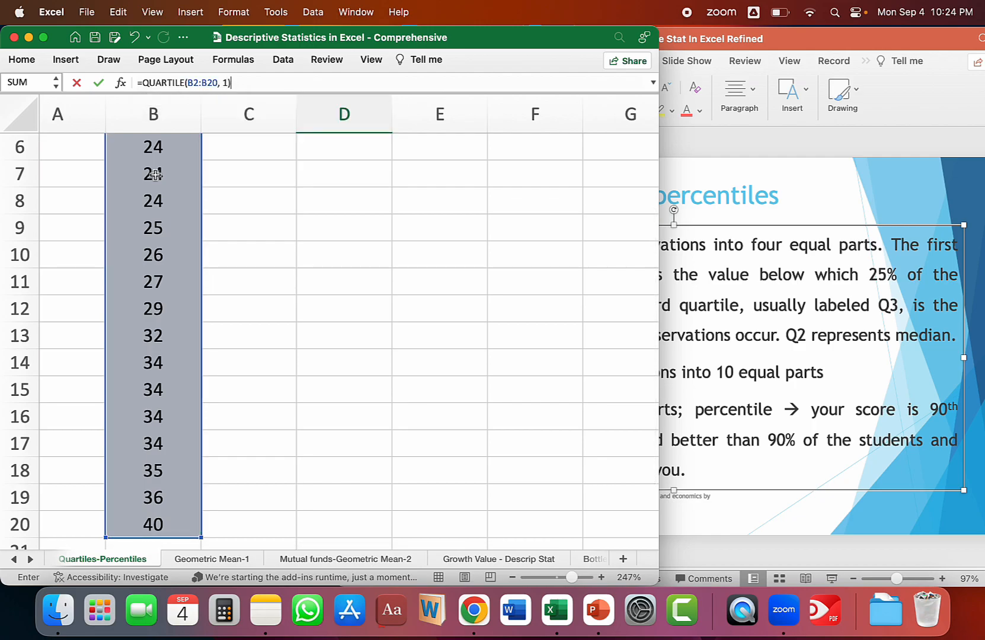
key(Return)
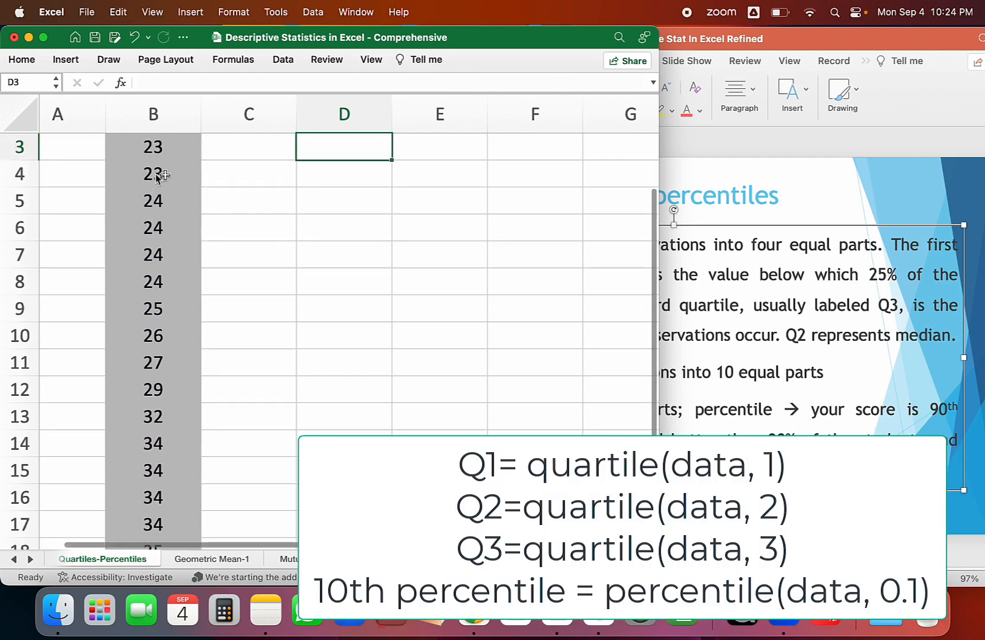
Calculate the second quartile of the data in D3 with the formula =QUARTILE(B2:B20, 2).
scroll(356, 292, up, 2)
scroll(356, 292, right, 1)
click(322, 169)
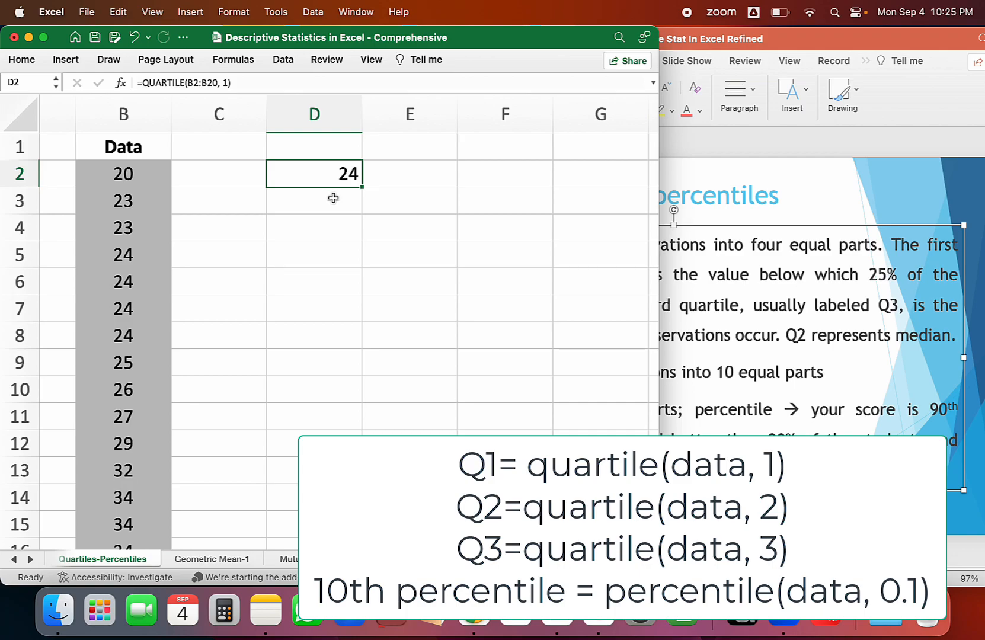
click(332, 197)
text(=QUAR)
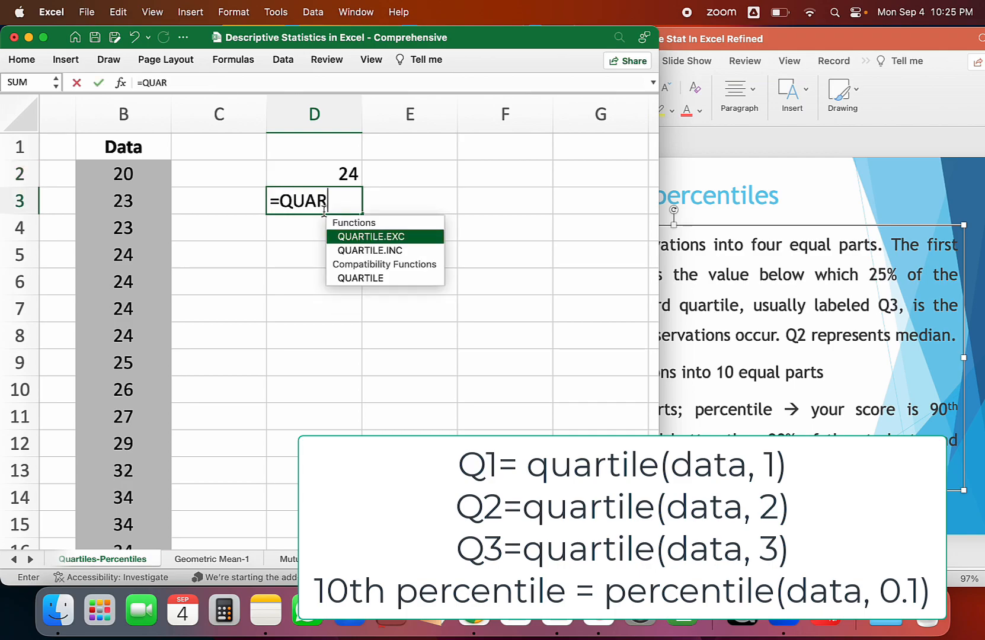
text(TILE()
click(133, 173)
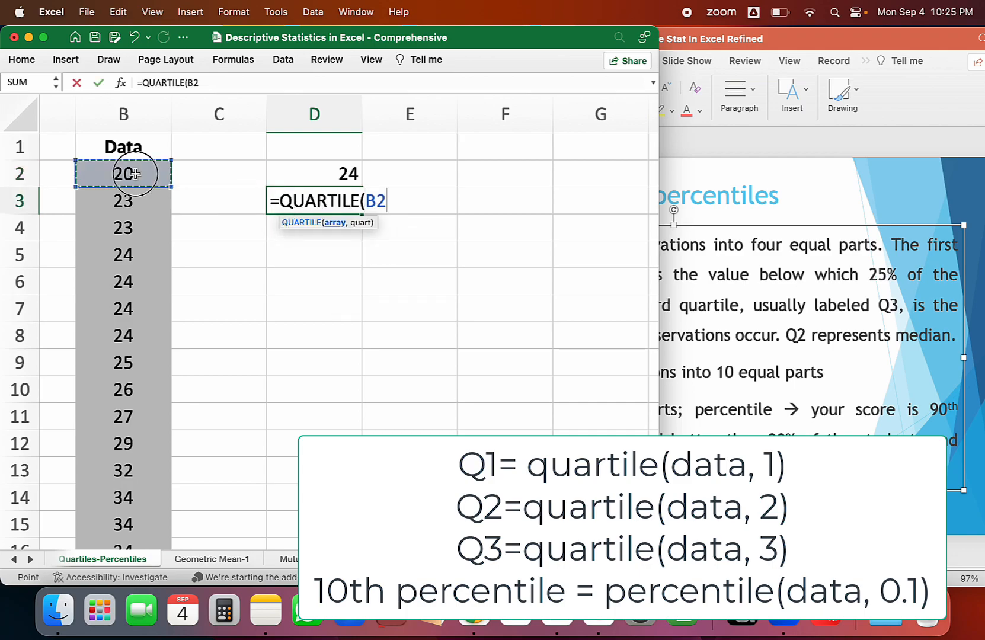
key(super+shift+Down)
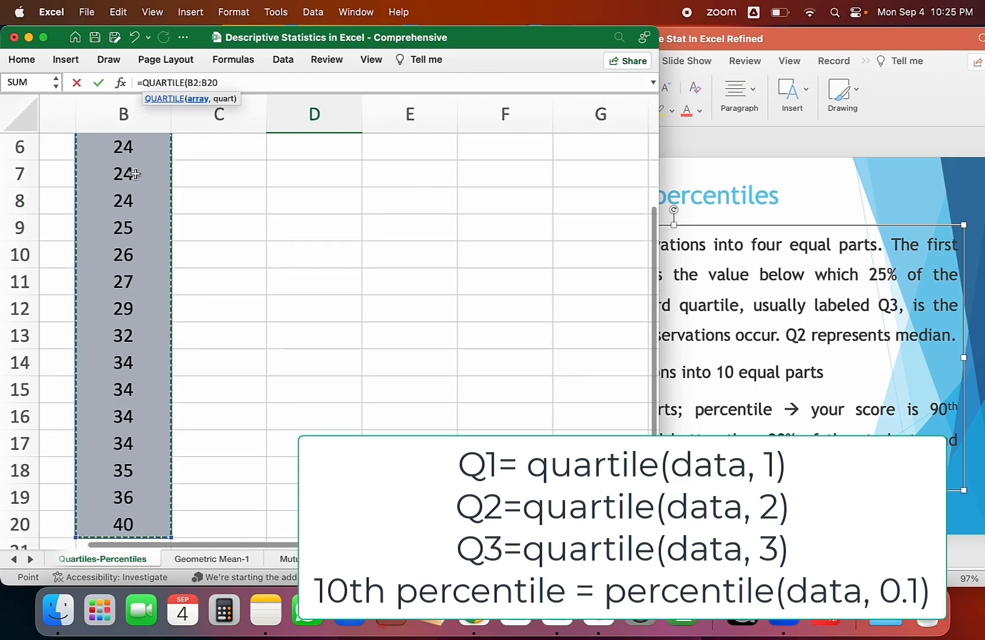
text(, 2))
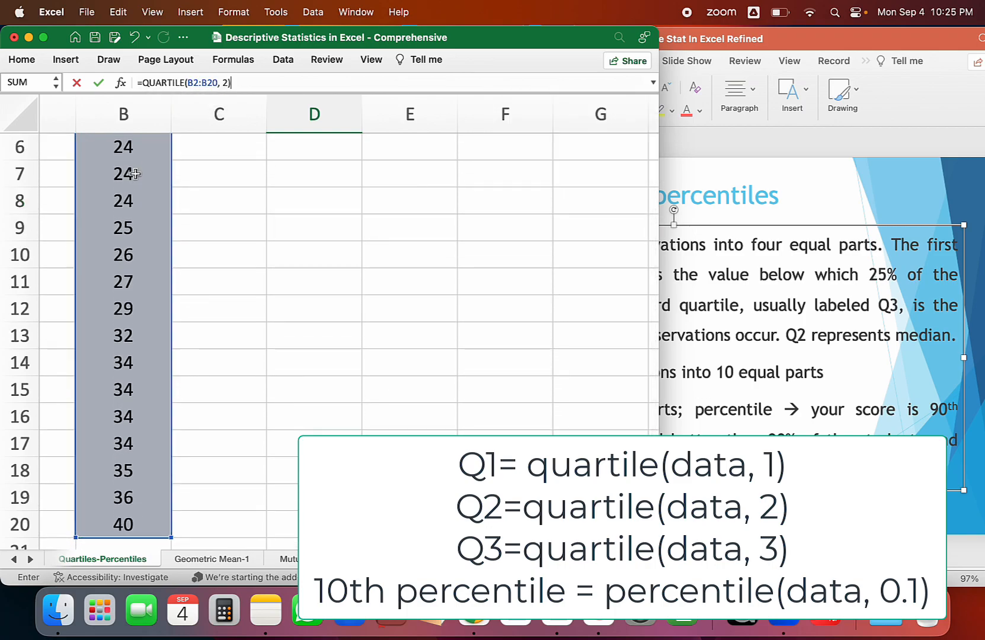
key(Return)
Calculate the third quartile of the data in D4 with the formula =QUARTILE(B2:B20, 3).
scroll(286, 238, up, 3)
text(=QUA)
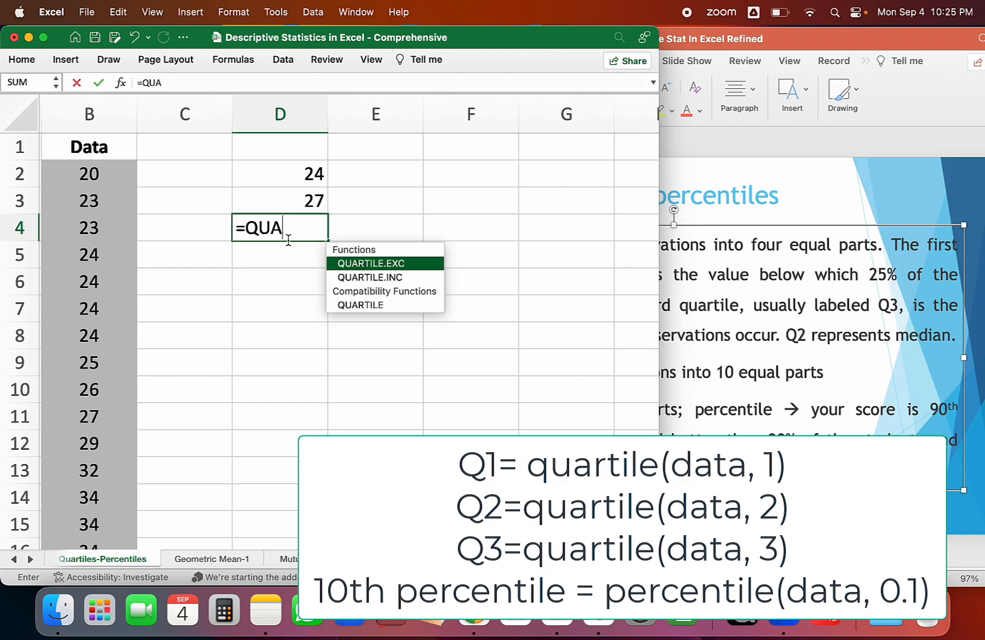
text(RTILE()
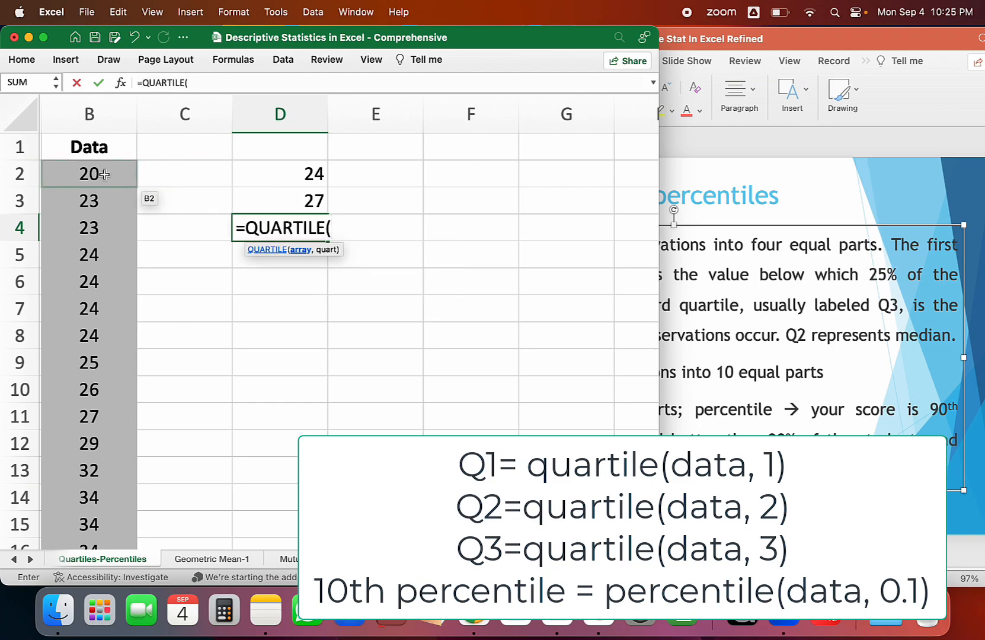
click(104, 175)
key(super+shift+Down)
text(, 3))
key(Return)
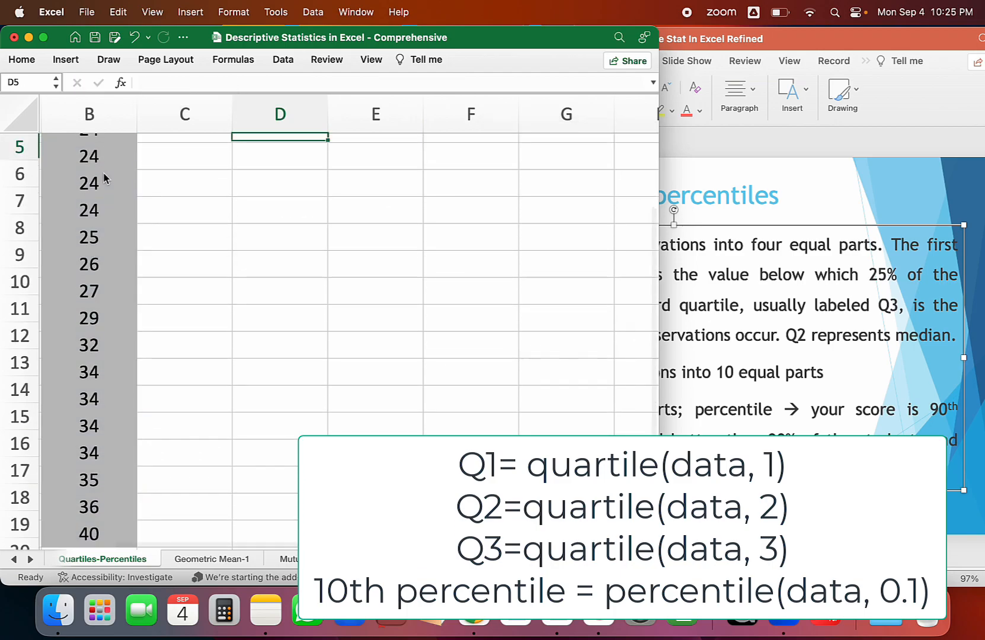
Calculate the fourth quartile of the data in D5 with the formula =QUARTILE(B2:B20, 4).
text(=QUARTILE()
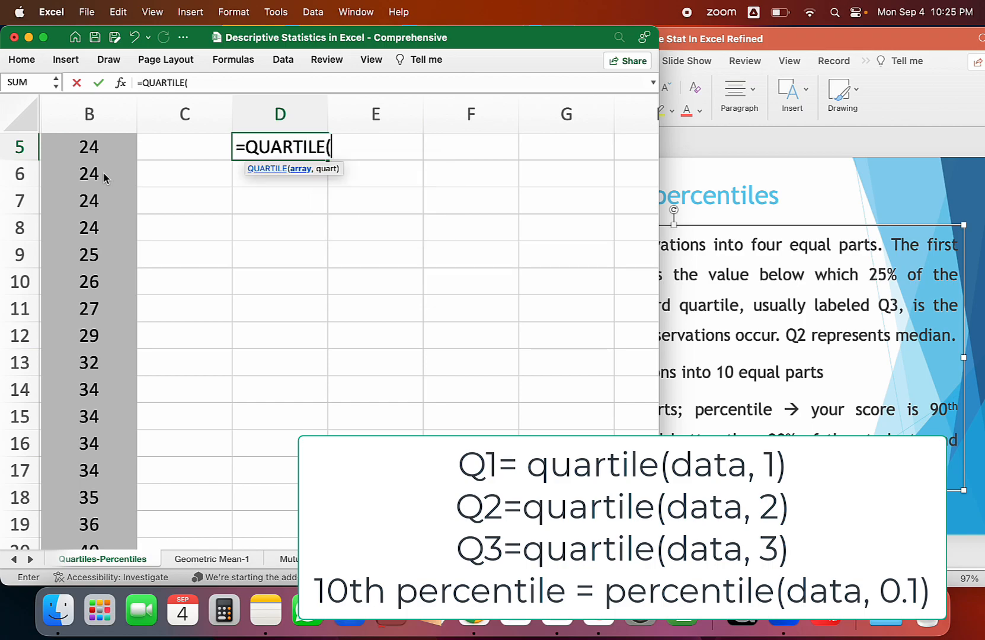
scroll(98, 175, up, 3)
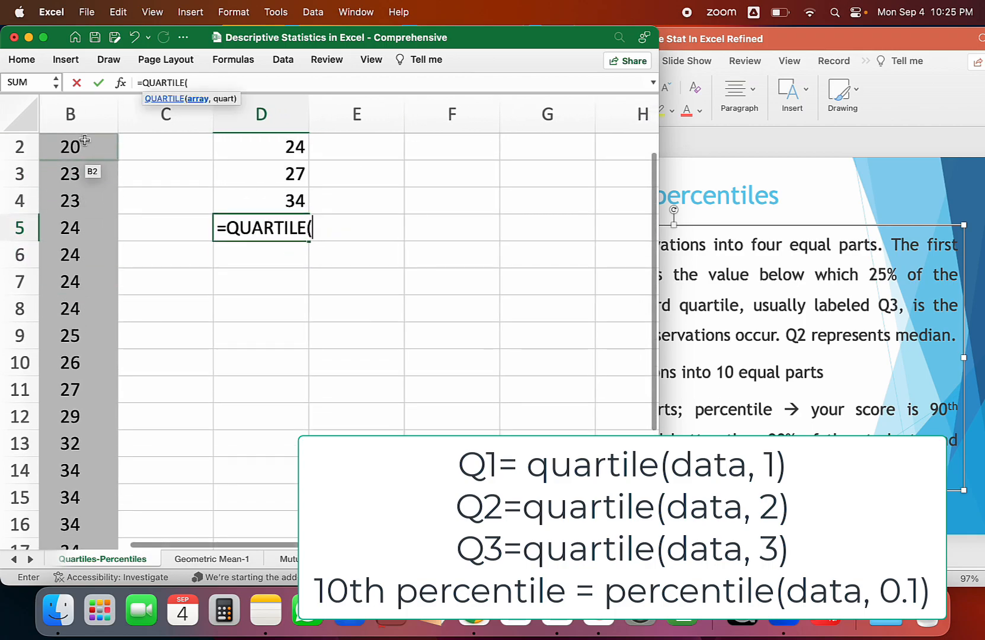
click(82, 146)
key(super+shift+Down)
text(, 4))
key(Return)
Label the quartile results in C2 to C5 as Q1, Q2, Q3 and Q4.
click(127, 176)
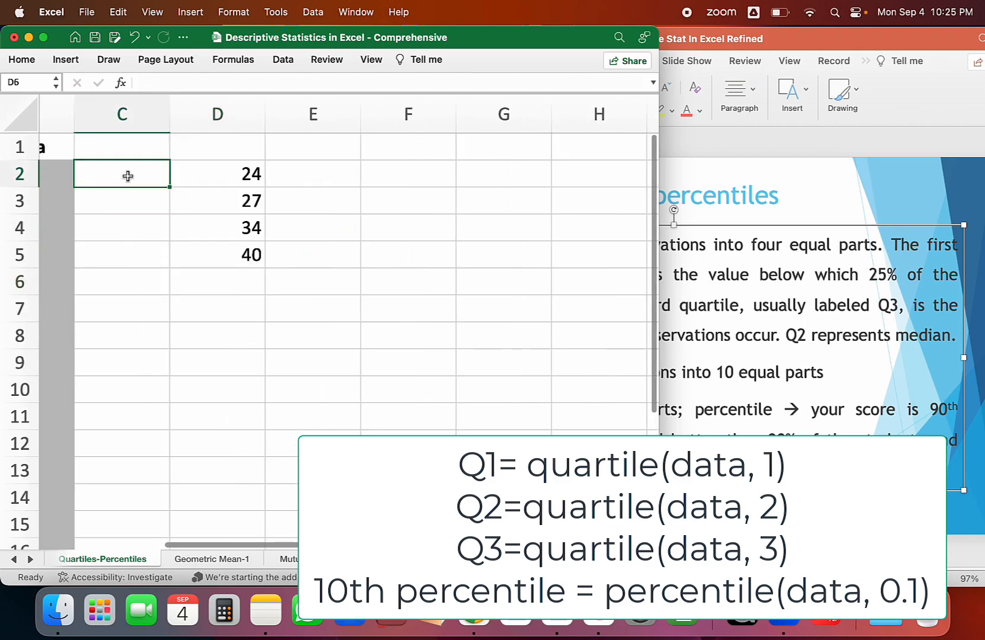
text(Q1)
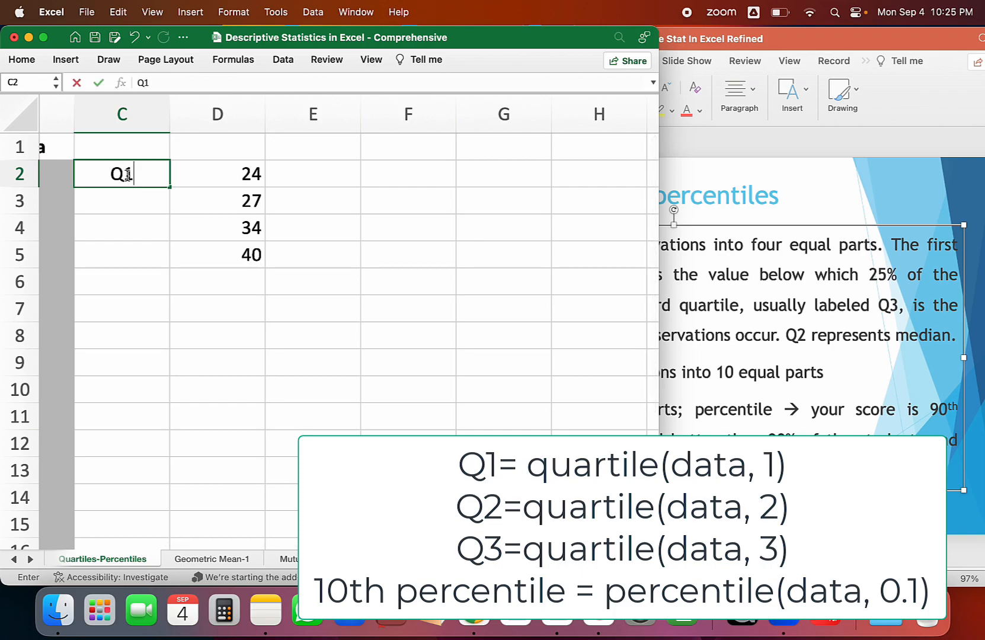
key(Return)
text(Q4)
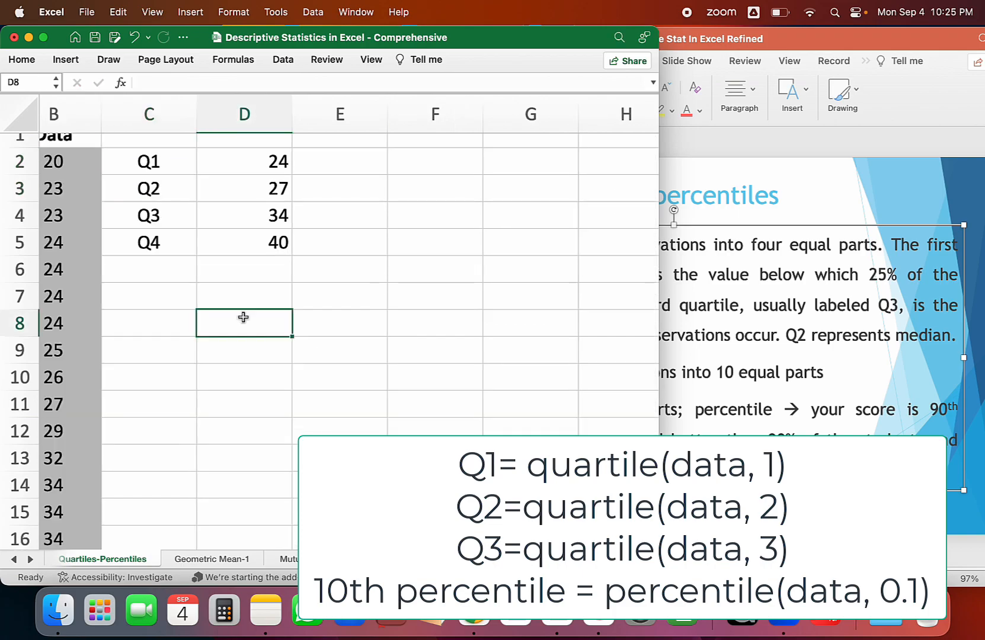
Label C8 as Percentile-10th and calculate the 10th percentile in D8 with =PERCENTILE(B2:B20, 0.1).
click(158, 327)
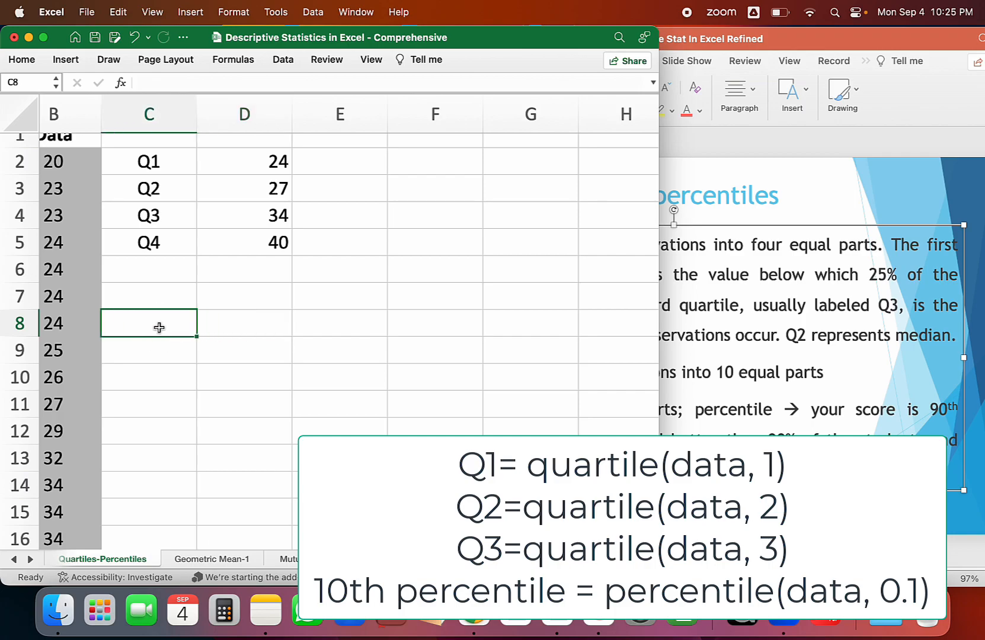
text(Percentile-10th)
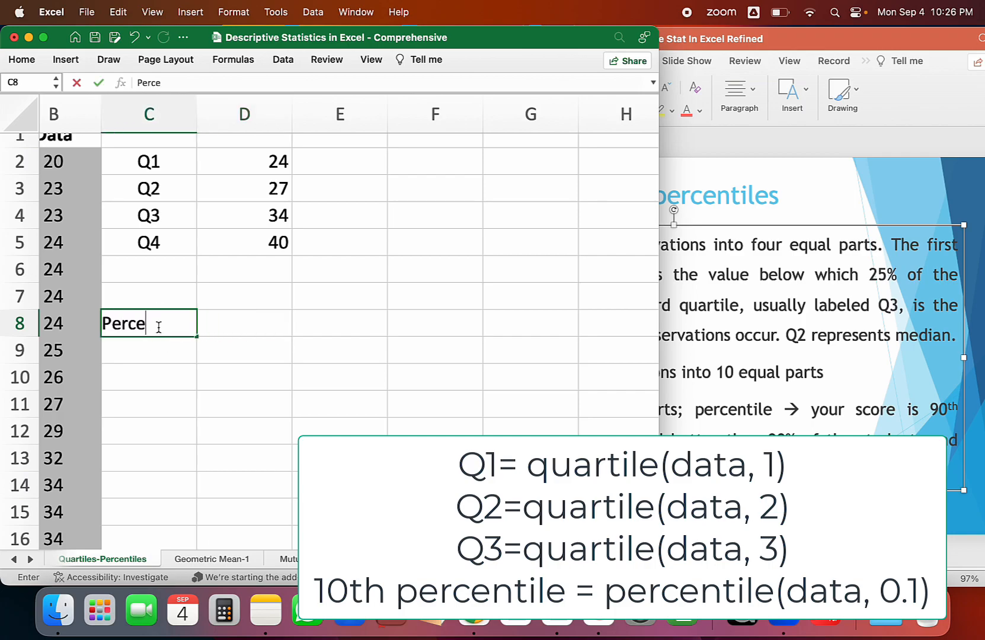
key(Tab)
text(=percentile()
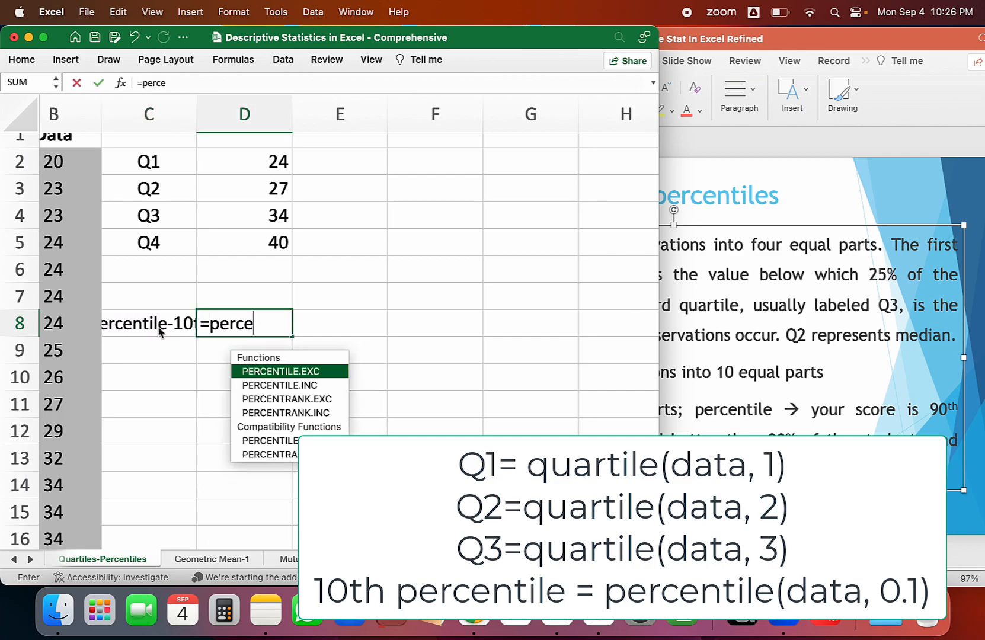
click(87, 160)
key(super+shift+Down)
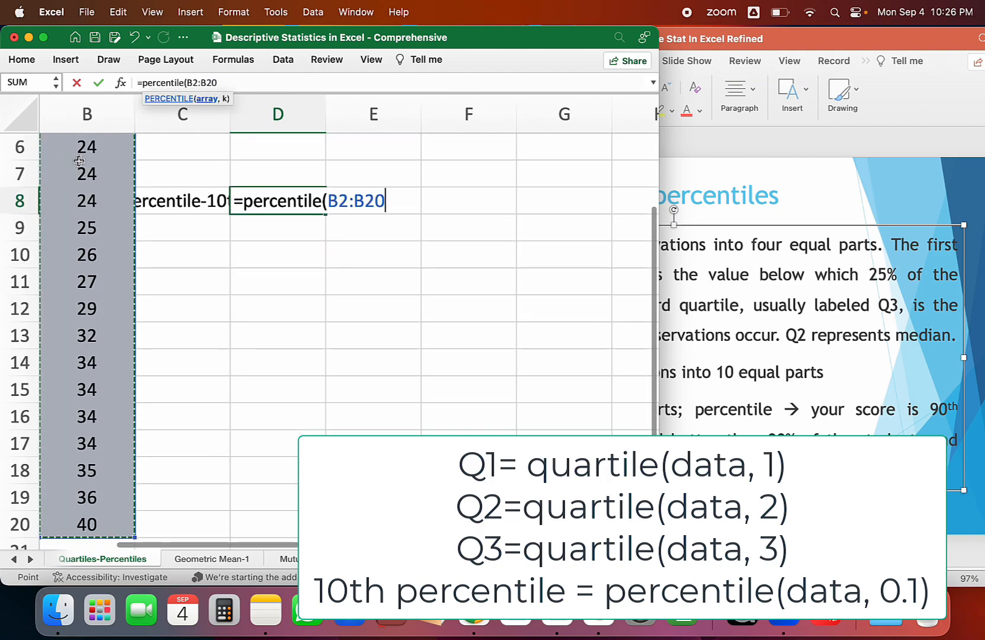
text(, 0.1)
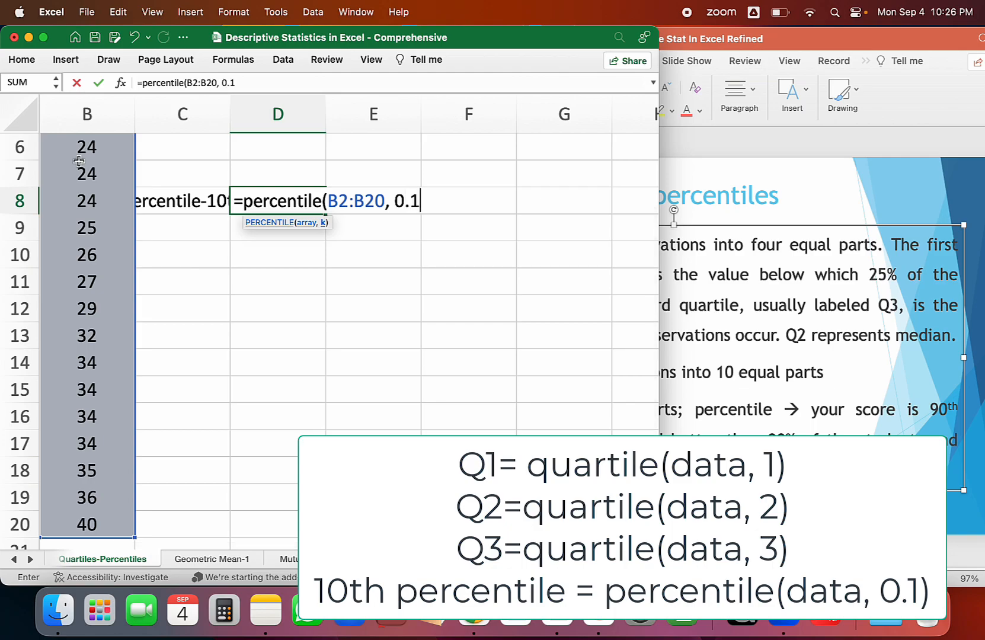
text())
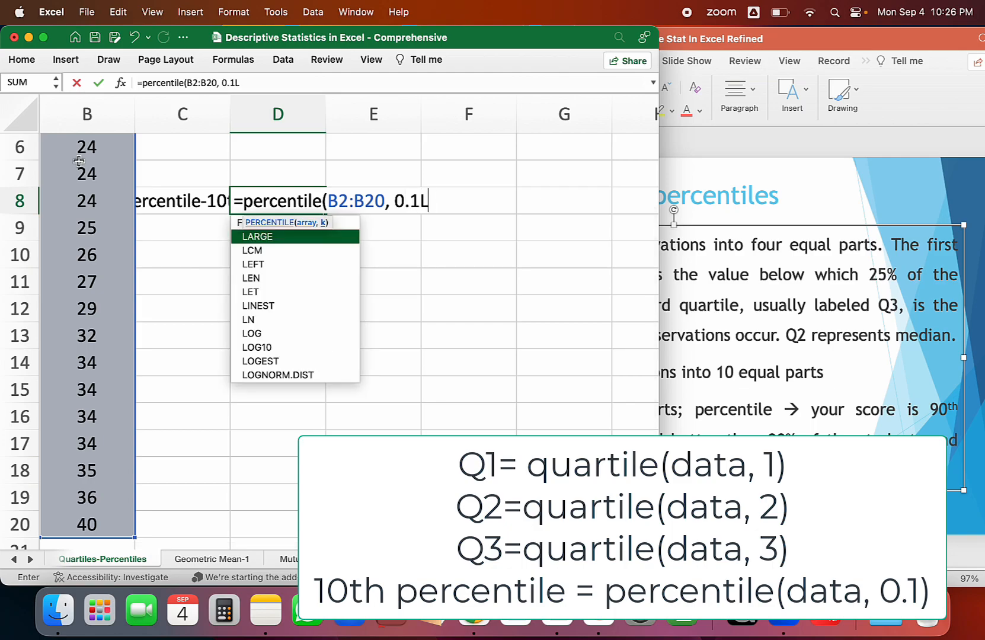
key(Return)
Label C9, below the 10th percentile label, as Percentile-70th.
scroll(282, 201, left, 2)
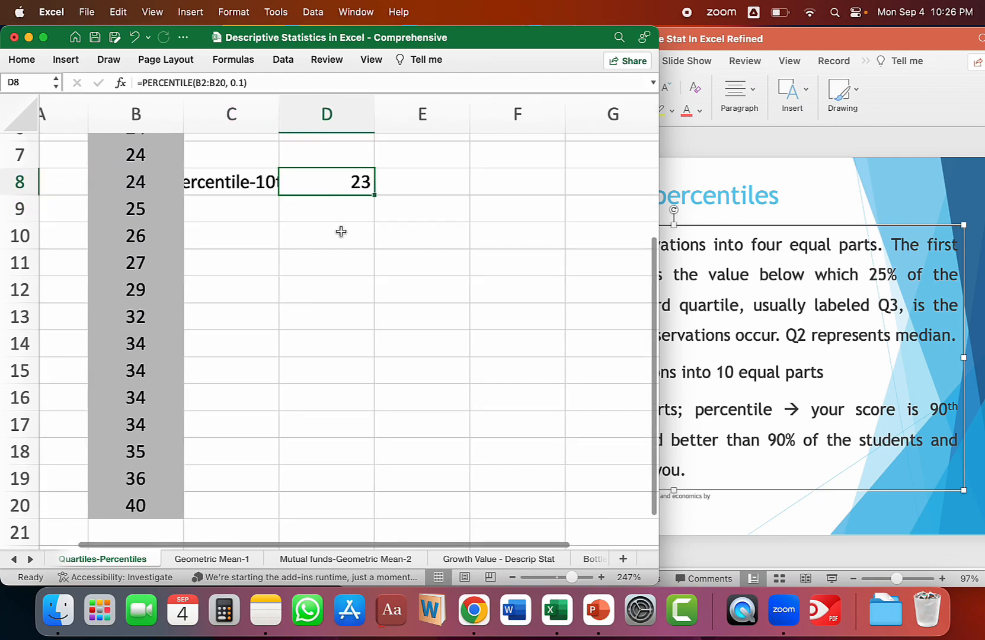
scroll(341, 229, up, 5)
scroll(341, 231, down, 1)
click(249, 351)
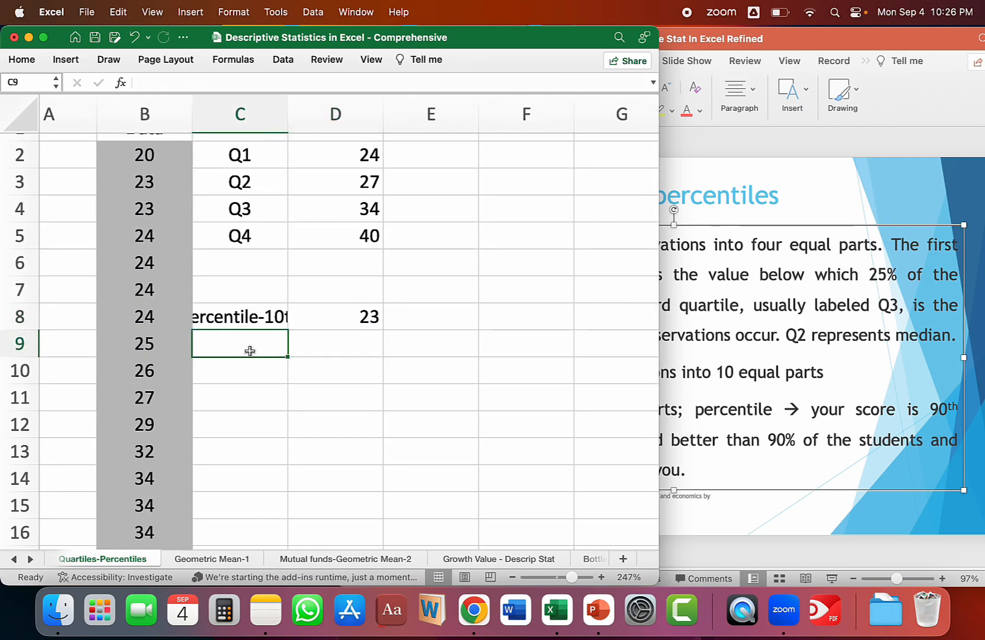
text(Percen)
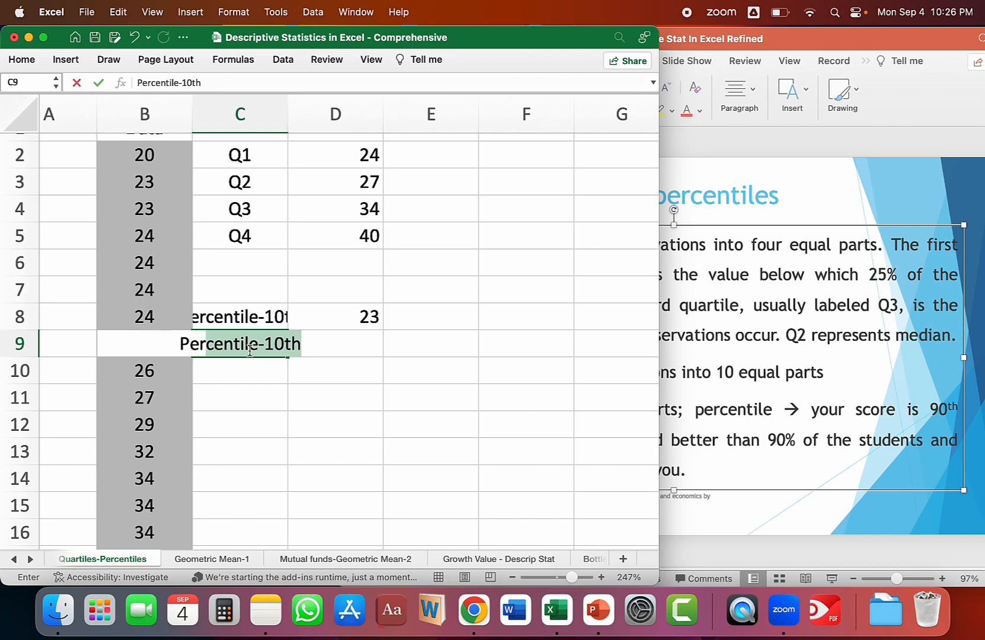
key(BackSpace)
key(BackSpace)
text(centile-70th)
key(Tab)
Calculate the 70th percentile of the data in D9 with the formula =PERCENTILE(B2:B20, 0.7).
text(=pecenet)
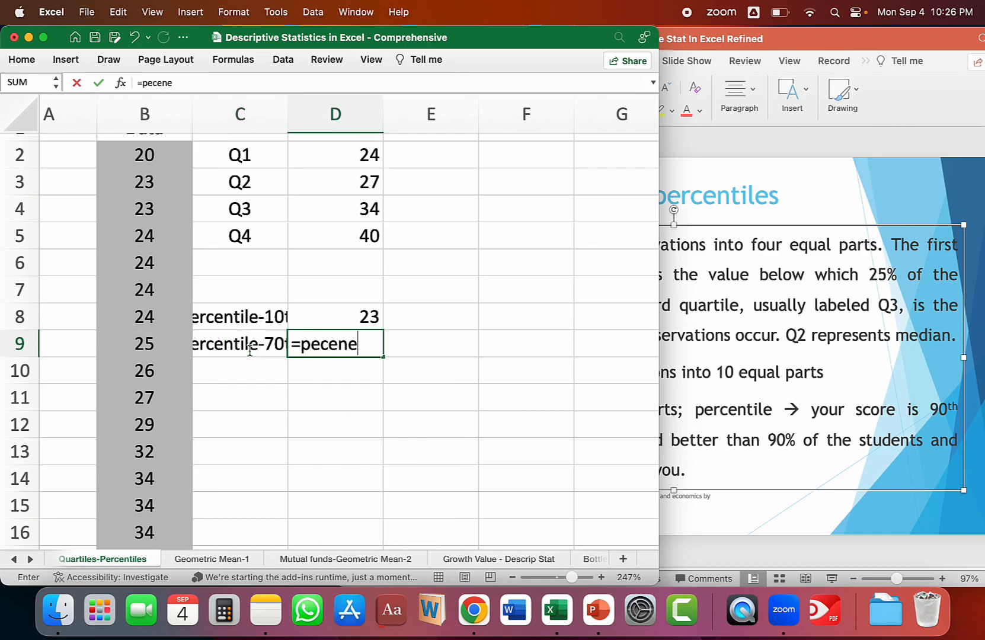
key(BackSpace)
text(tile()
click(144, 154)
key(super+shift+Down)
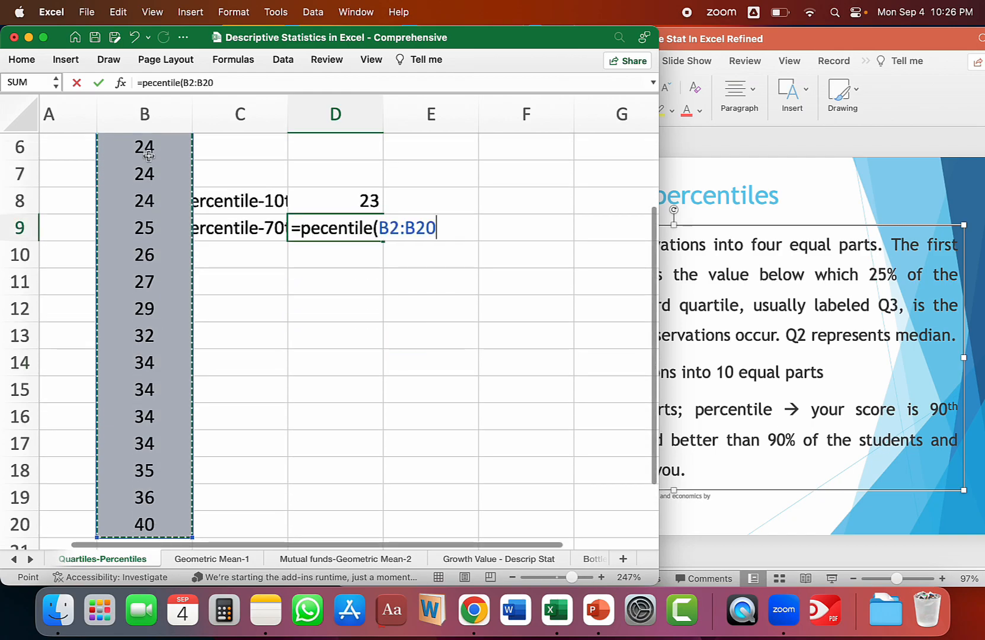
text(, 0.)
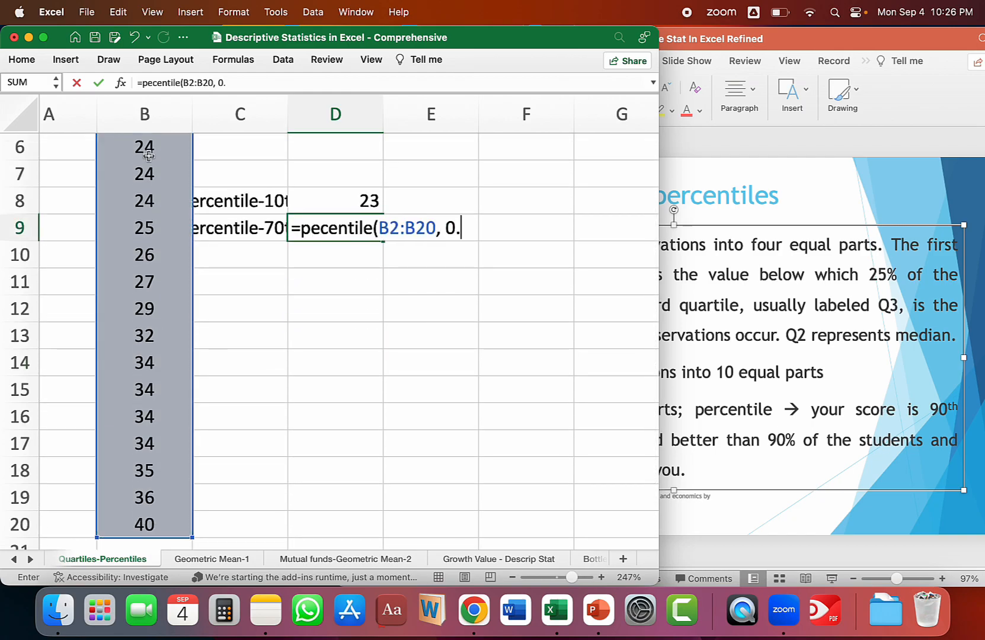
text(7)
click(336, 251)
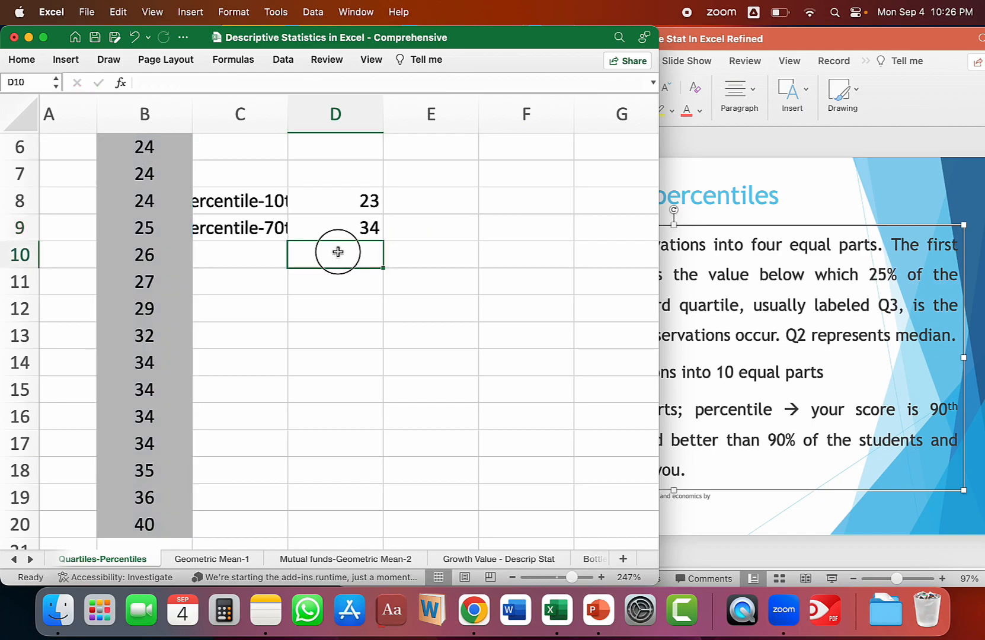
scroll(336, 251, up, 5)
click(272, 329)
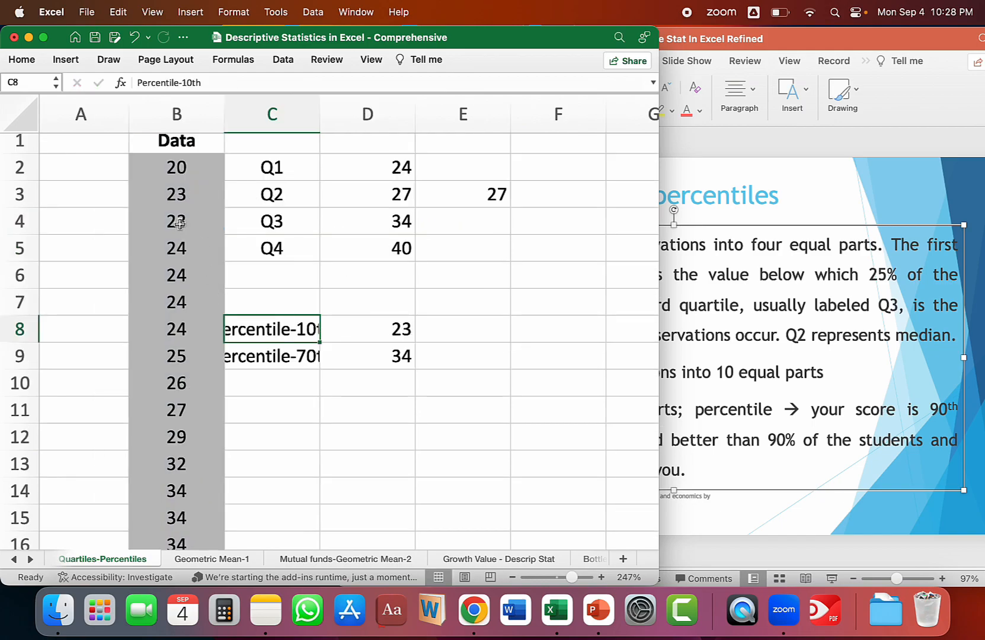
Check which data values in column B fall below the 10th and 70th percentile results in C8:D9.
drag(180, 223, 177, 167)
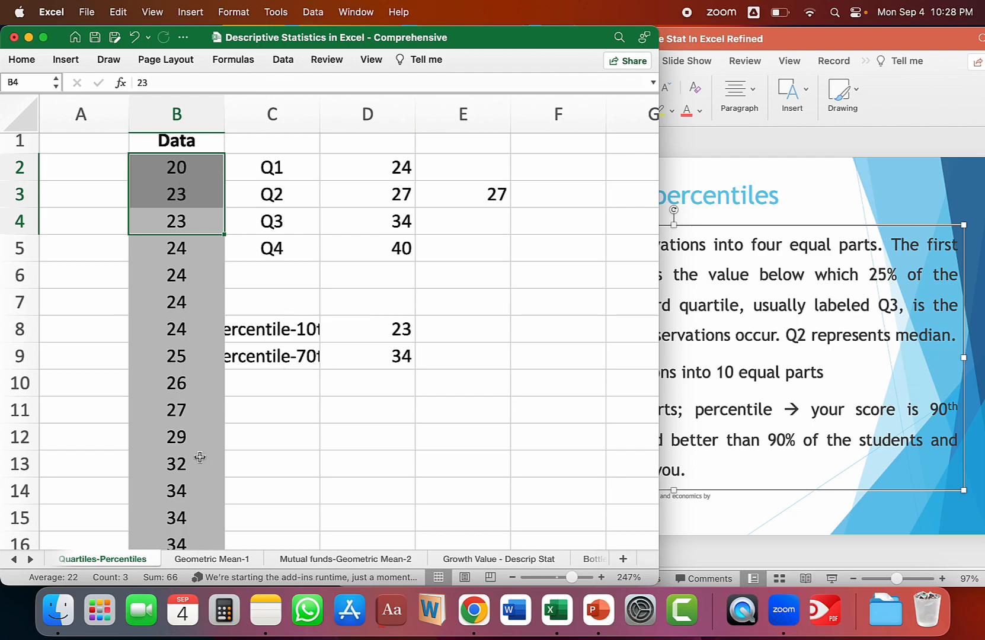
click(172, 496)
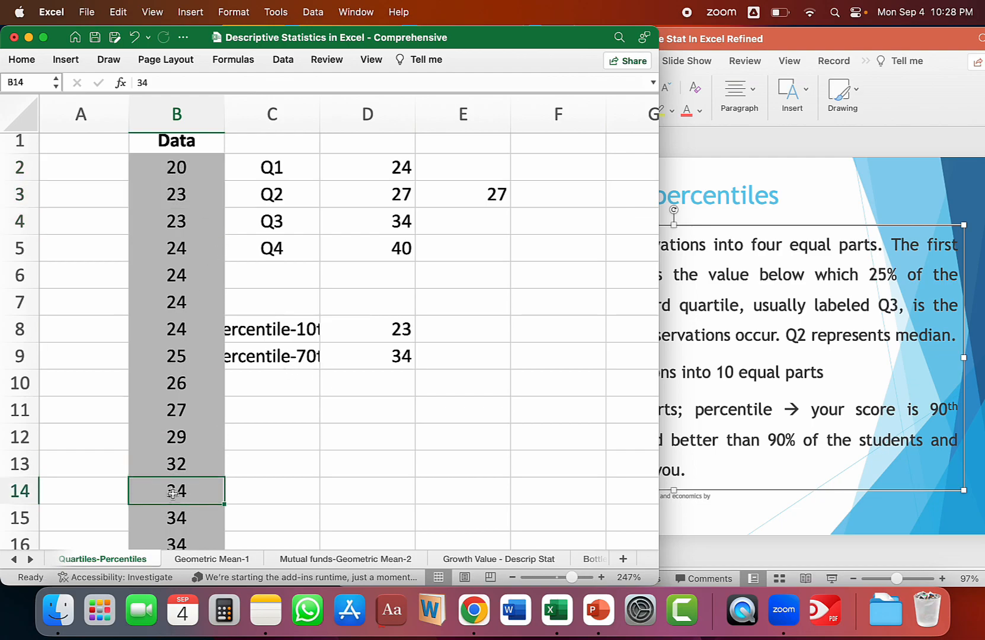
drag(171, 490, 189, 169)
click(533, 346)
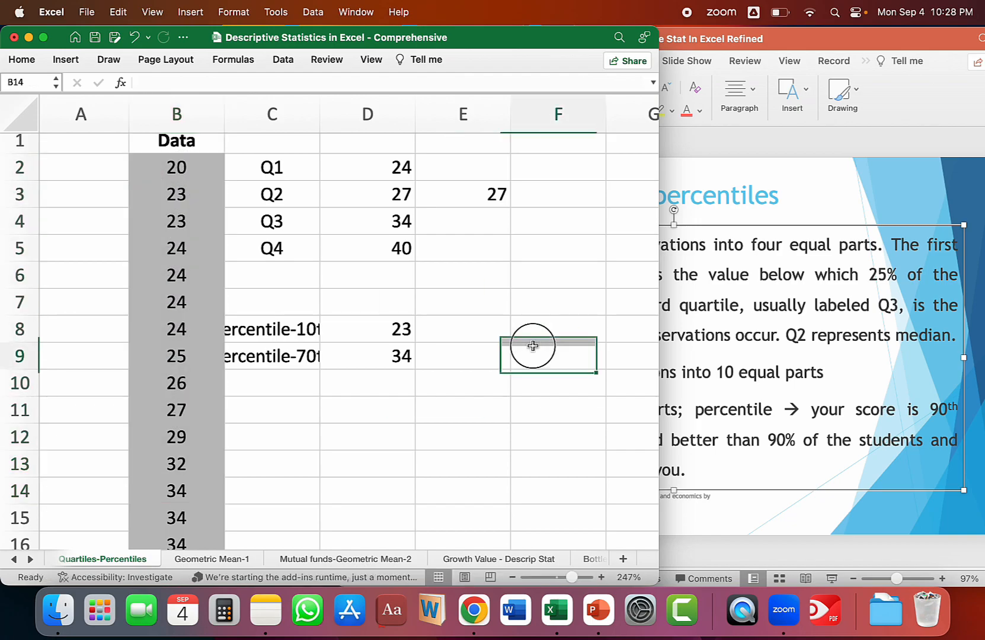
drag(279, 328, 386, 358)
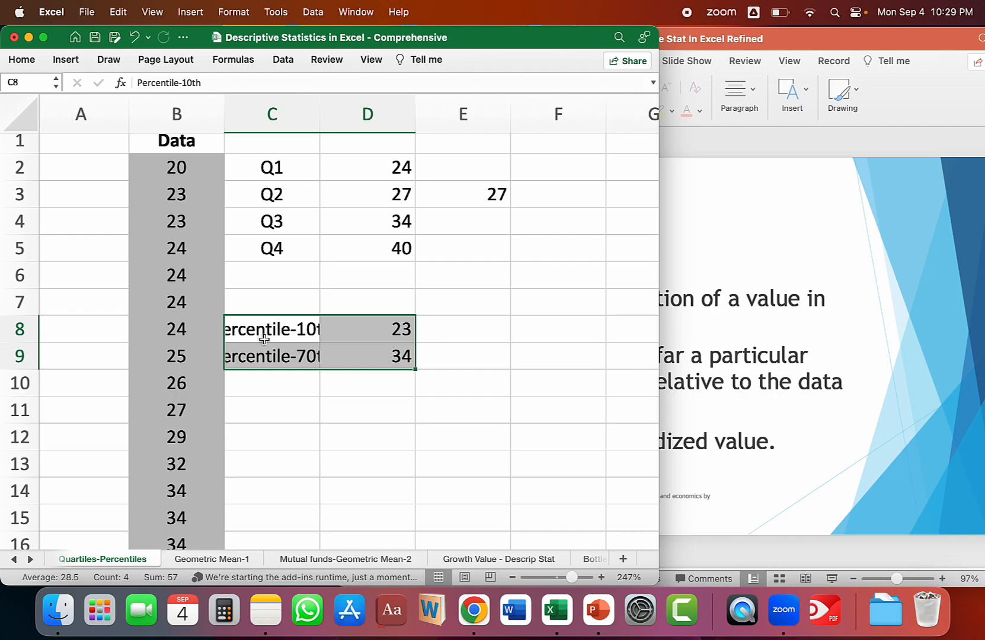
click(453, 329)
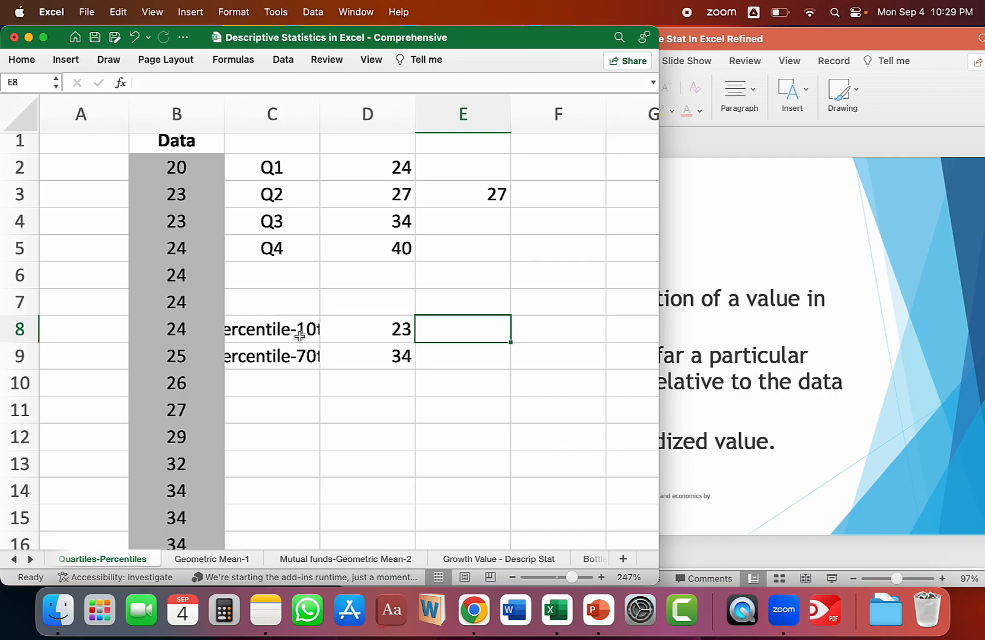
Switch to the PowerPoint presentation and read the Z-Scores slide on the relative location of a value in a data set.
key(super+Tab)
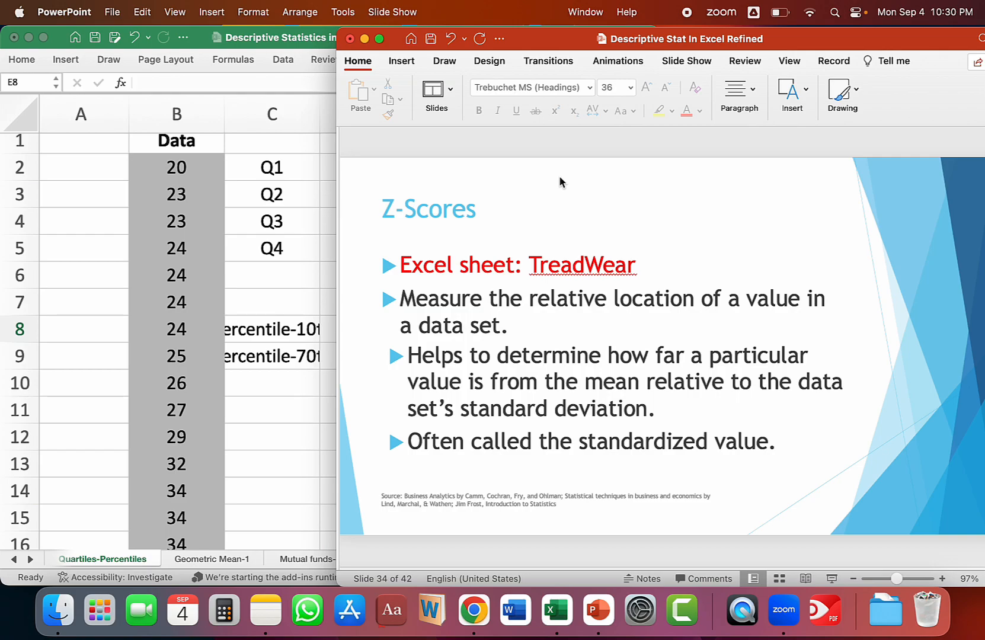
triple_click(517, 323)
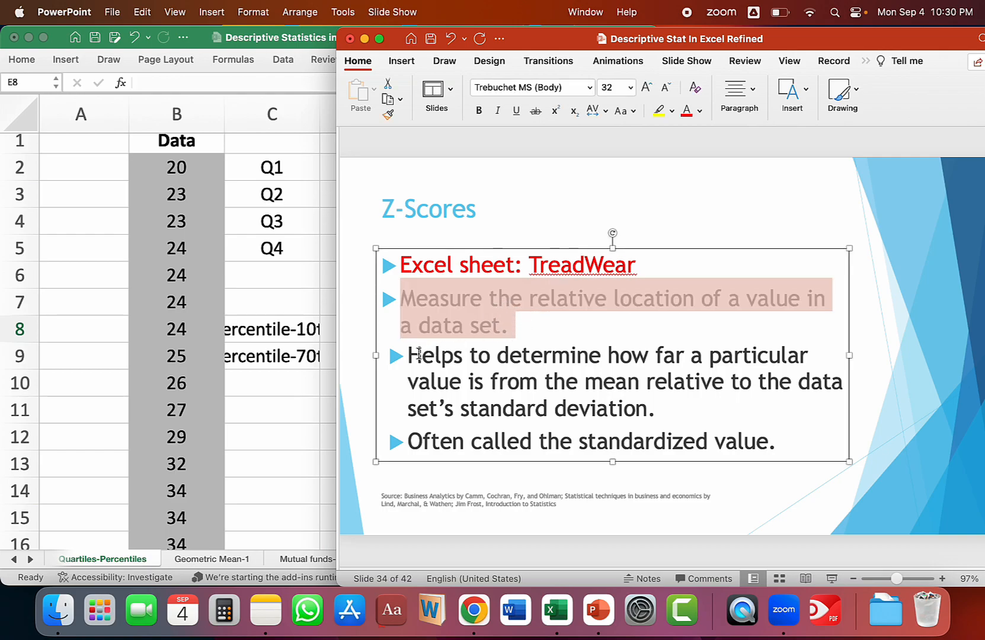
click(409, 354)
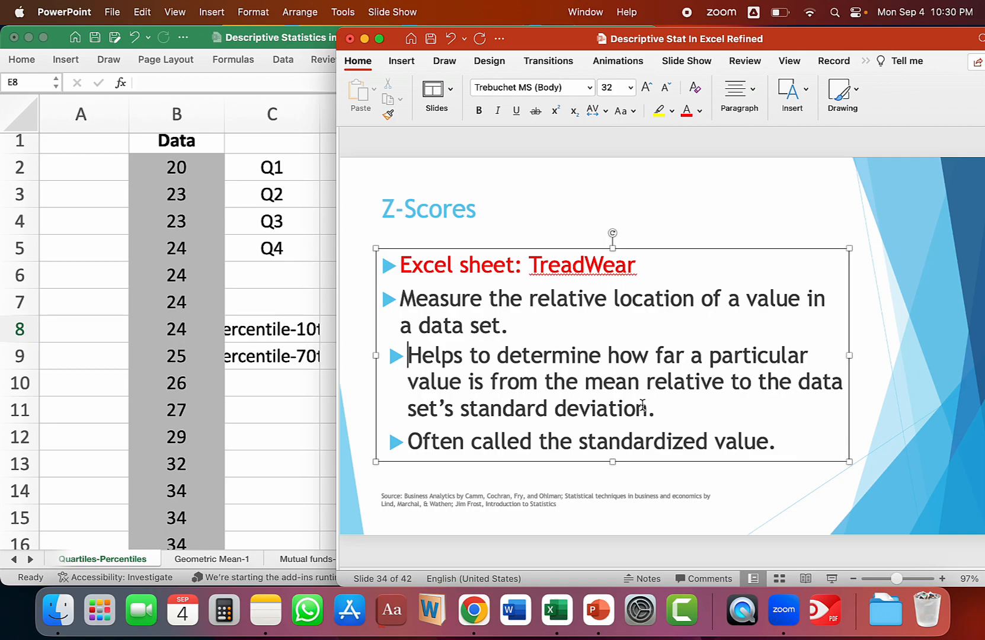
click(510, 176)
key(Down)
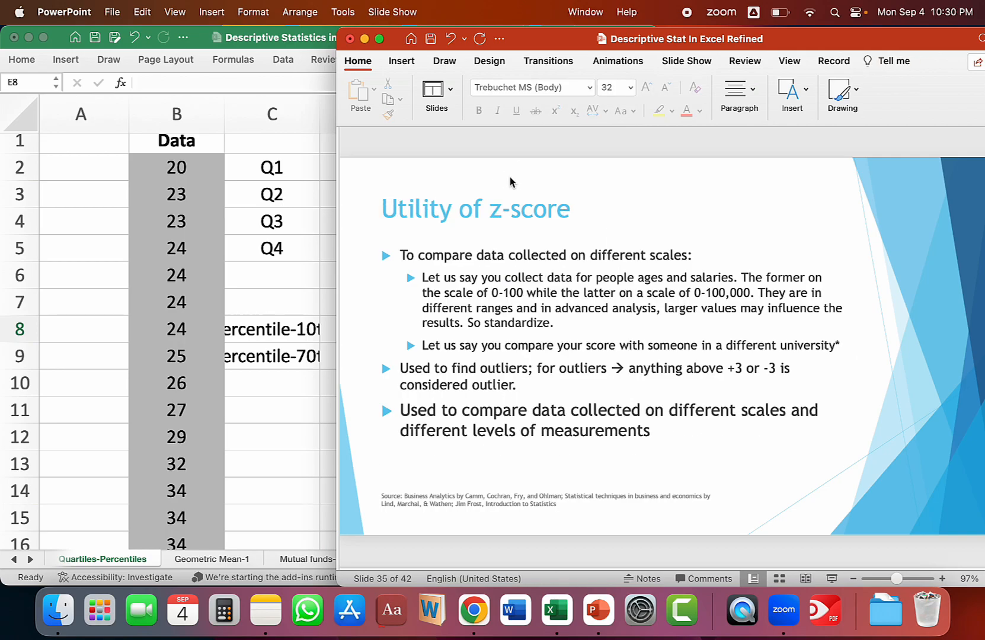
key(Up)
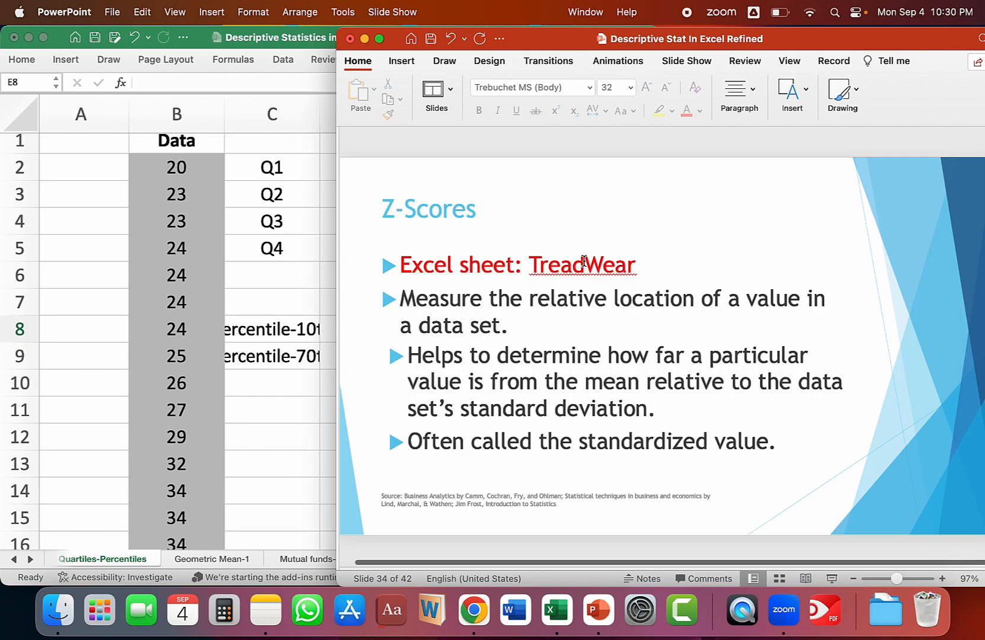
Switch back to Excel and open the Tread Wear - Raw Data sheet at the Miles and standardized columns.
click(293, 183)
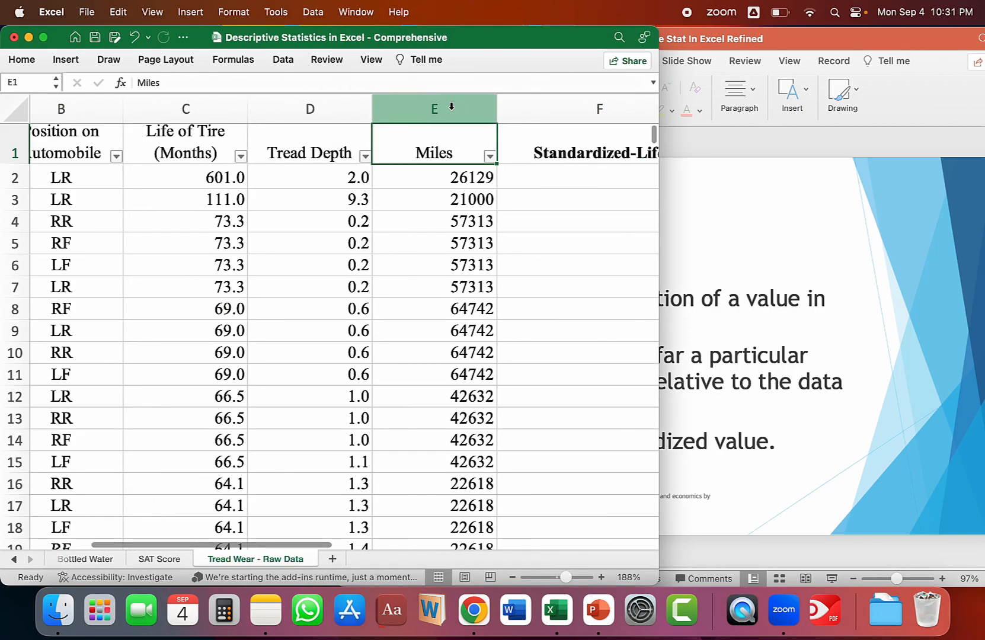
click(449, 109)
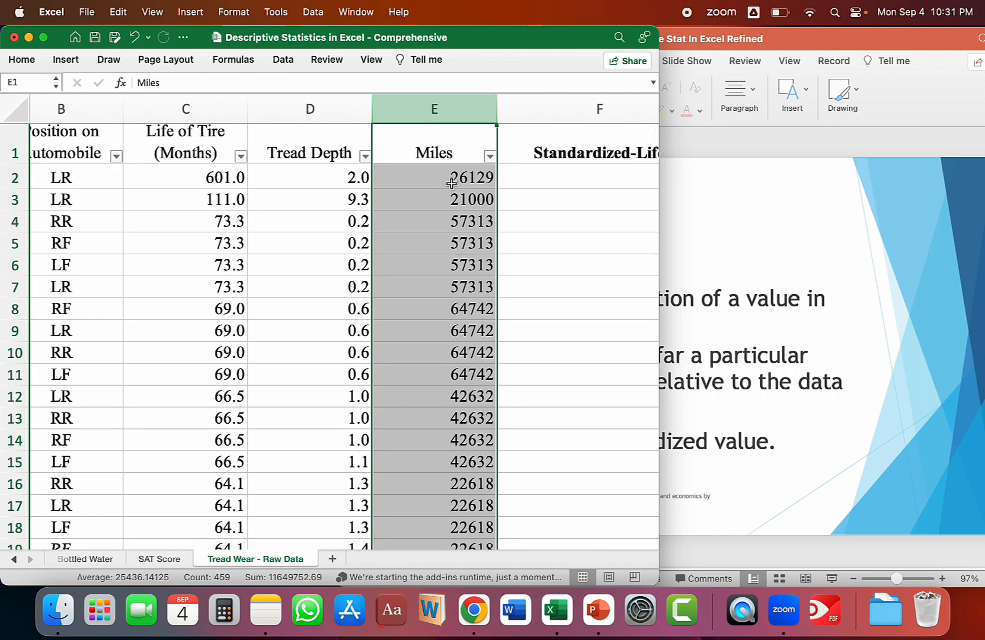
click(567, 183)
Highlight the Miles mean and standard deviation in E459:E460, below the data, in yellow.
scroll(568, 184, down, 5)
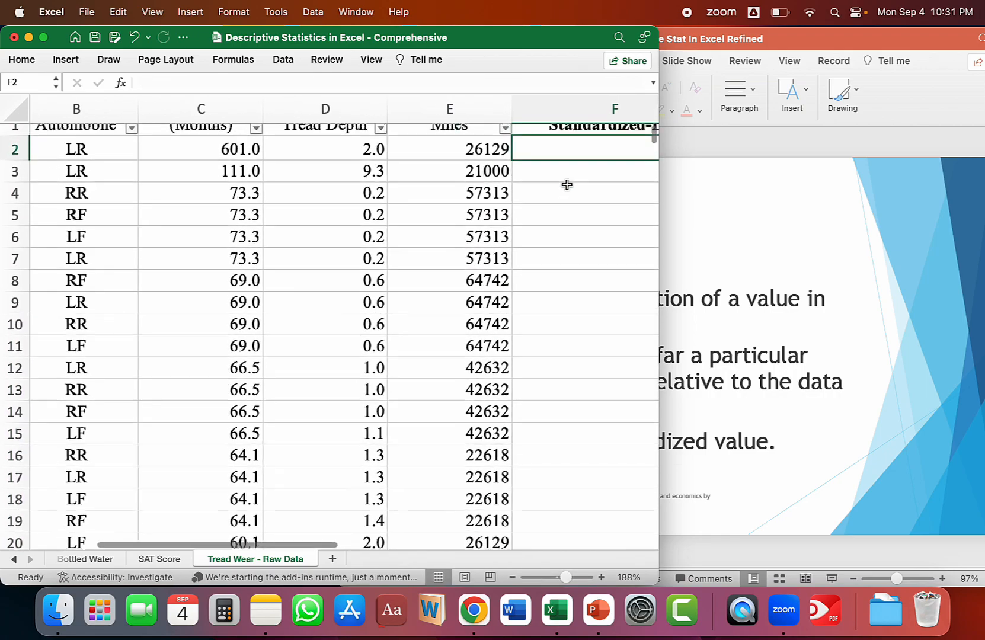
scroll(567, 183, right, 1)
scroll(567, 185, down, 20)
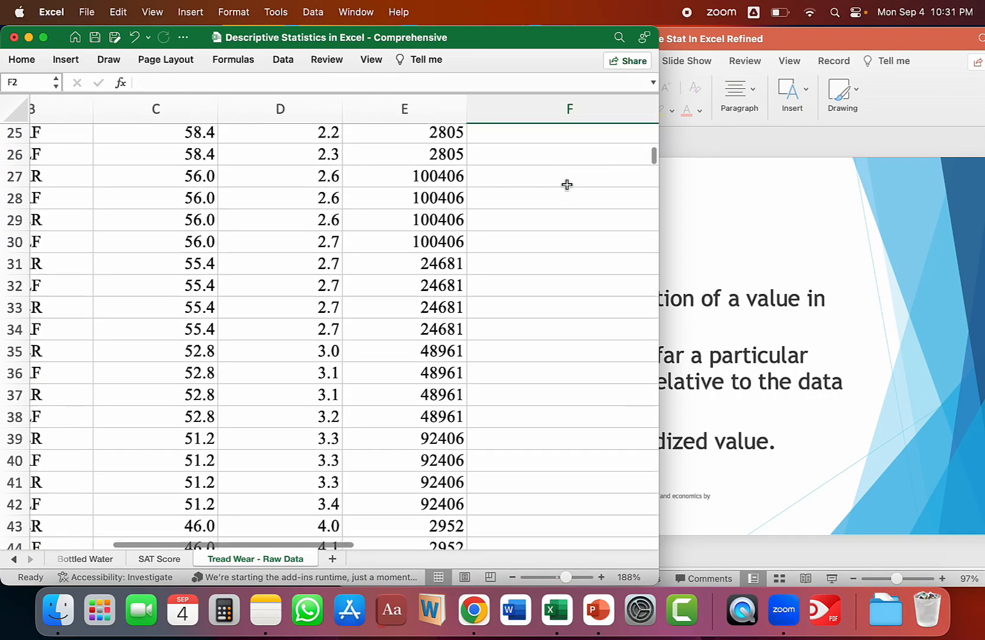
scroll(565, 202, down, 20)
scroll(565, 202, right, 1)
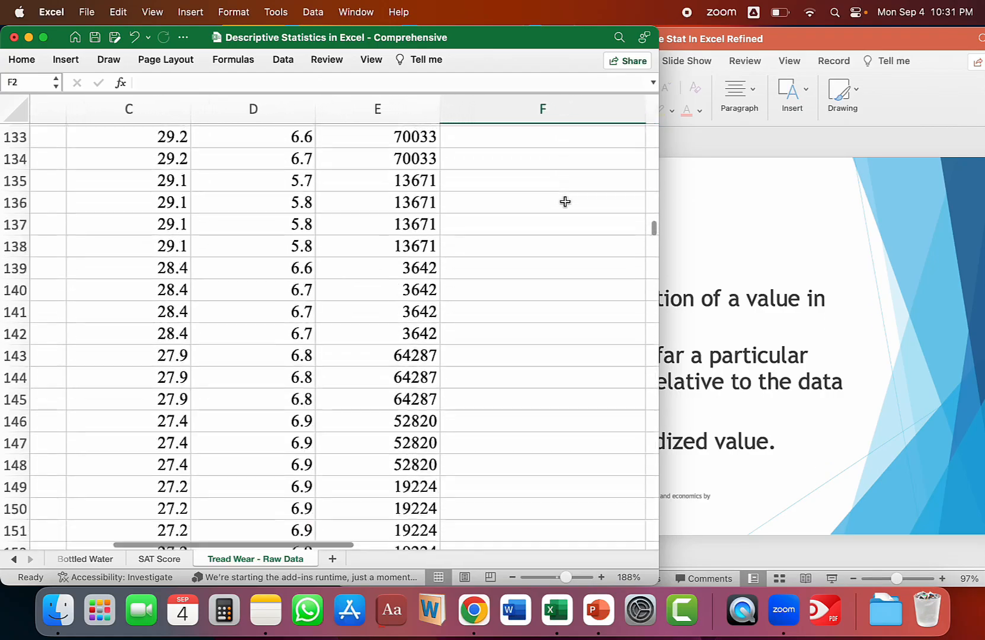
scroll(564, 192, down, 20)
scroll(551, 296, left, 2)
click(540, 393)
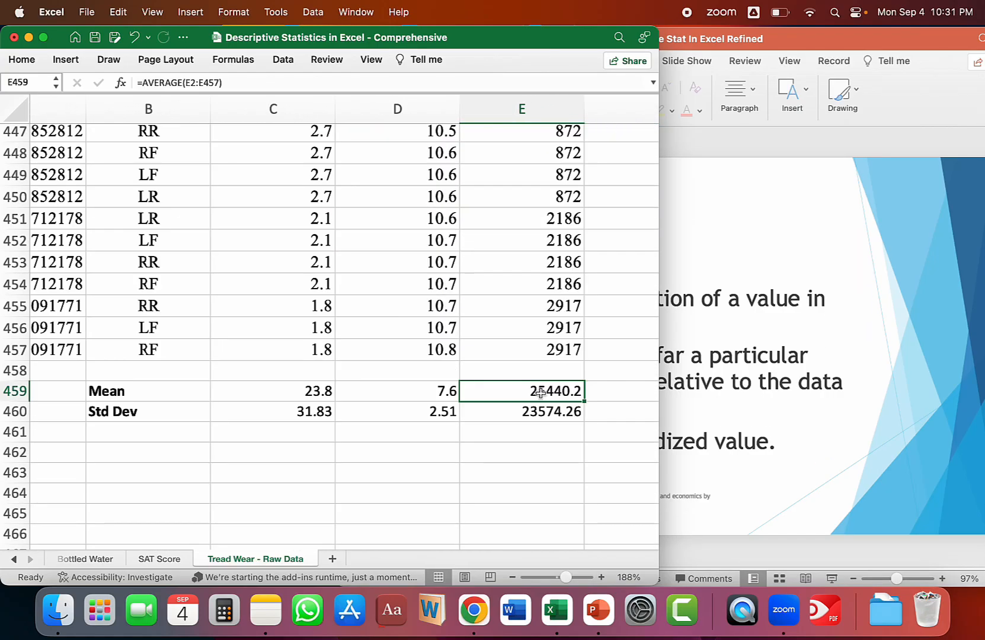
drag(551, 393, 550, 410)
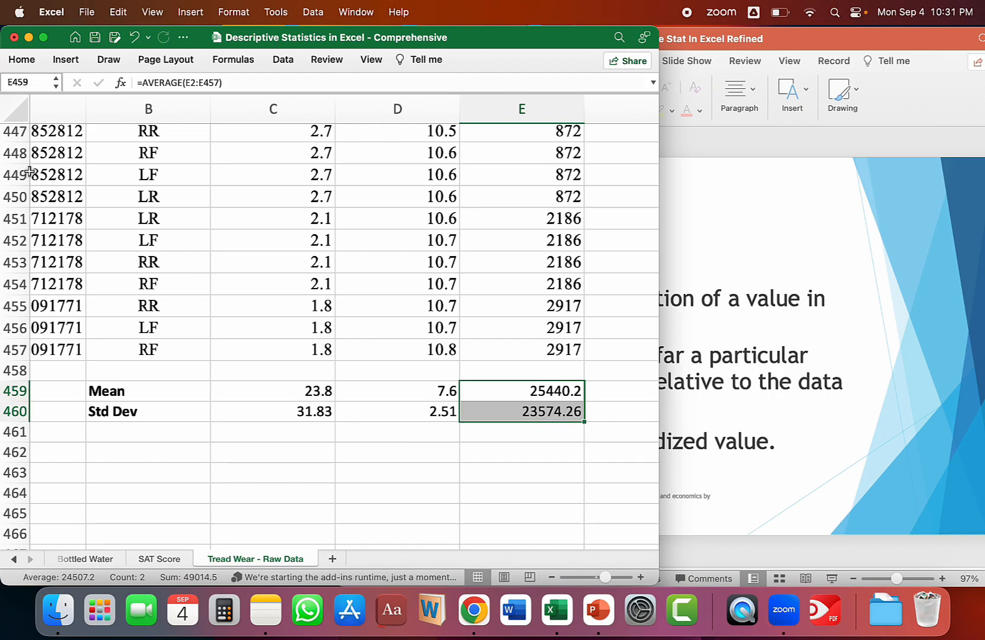
click(20, 60)
scroll(387, 431, up, 20)
scroll(387, 432, right, 1)
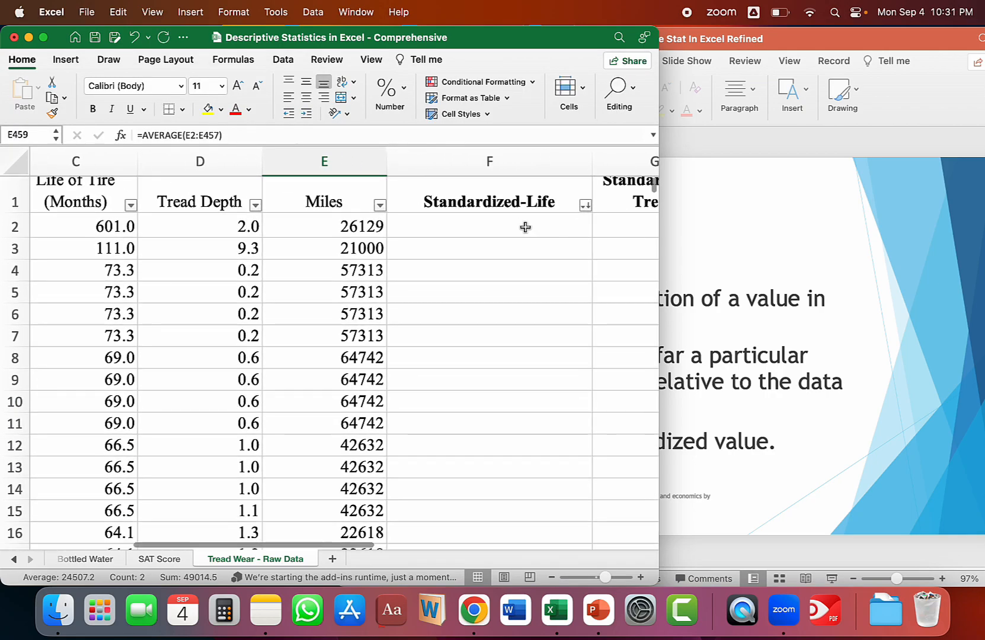
click(525, 226)
text(=)
key(Escape)
Start a STANDARDIZE formula in H2, under Standardized-Miles, with the Miles value in E2 as x.
scroll(533, 231, right, 2)
click(564, 231)
text(=)
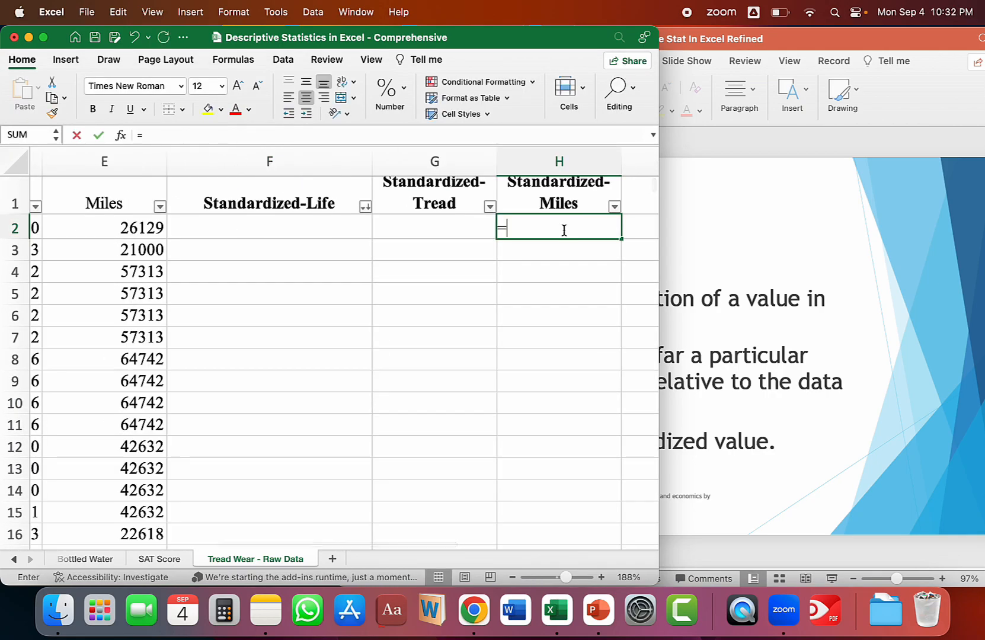
text(STA)
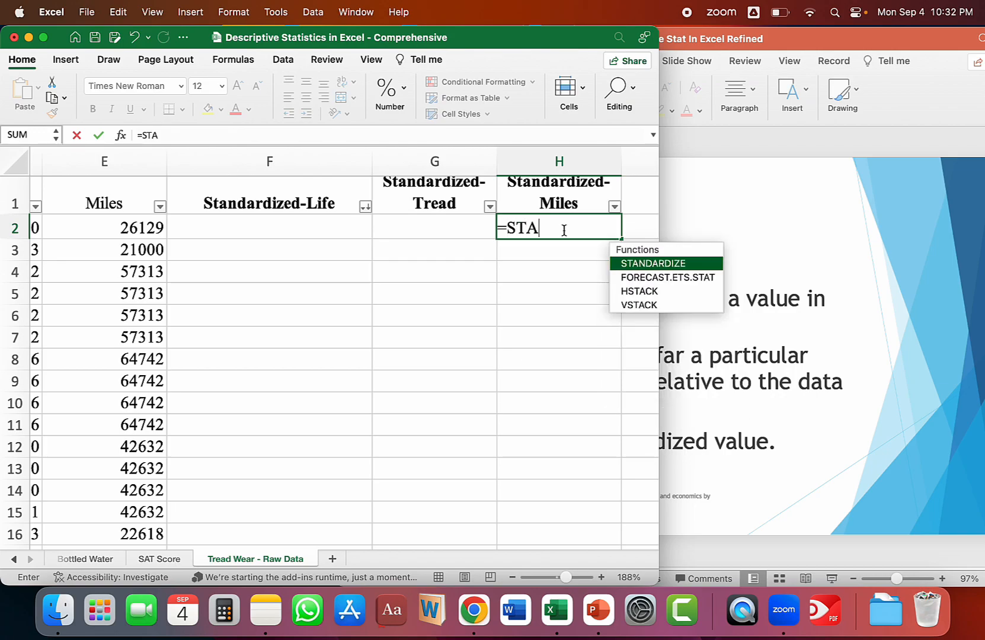
text(NDARDIZE)
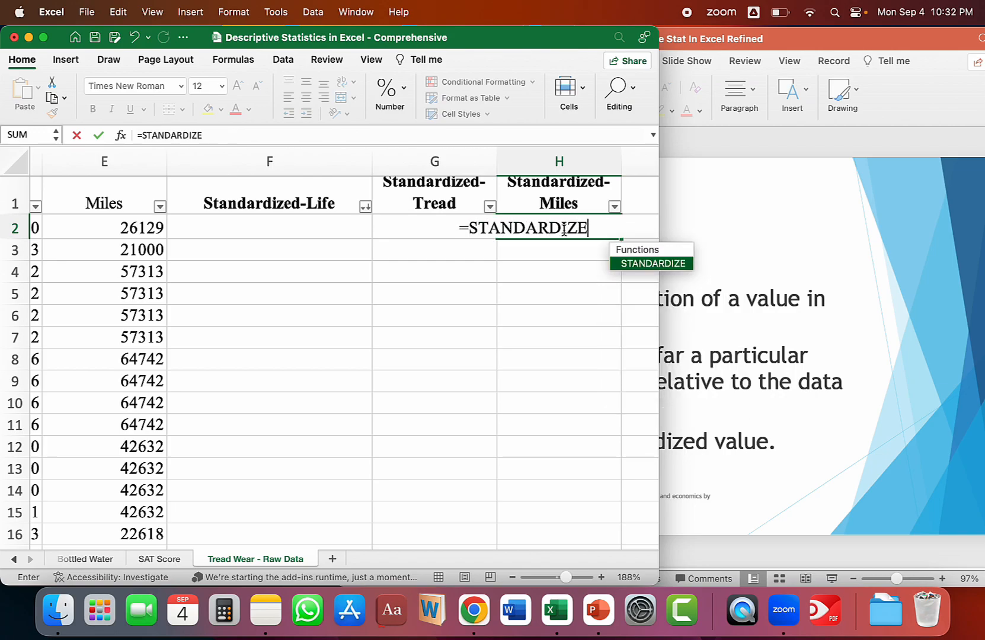
text(()
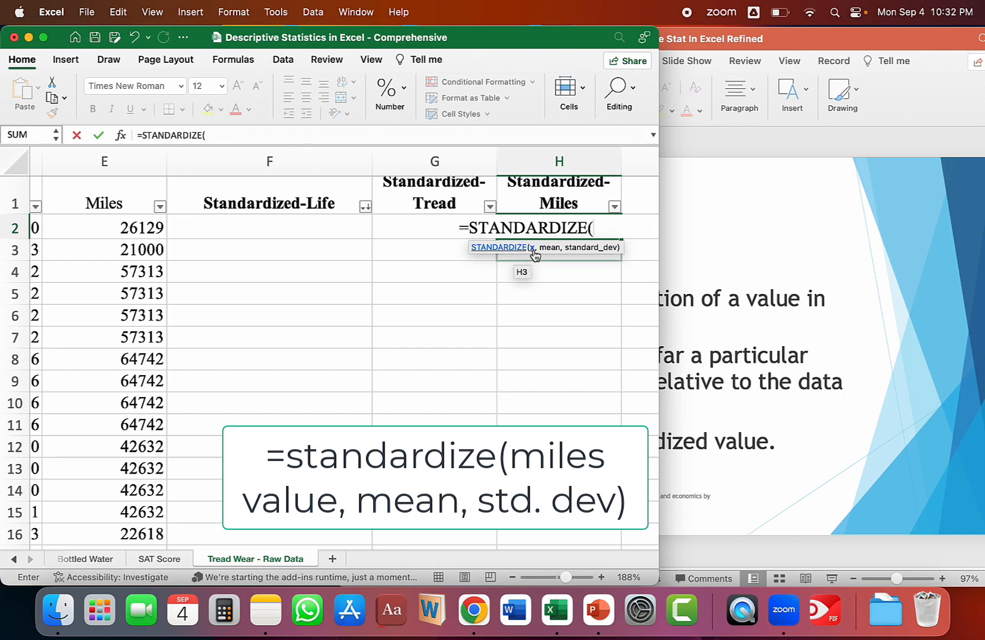
click(136, 228)
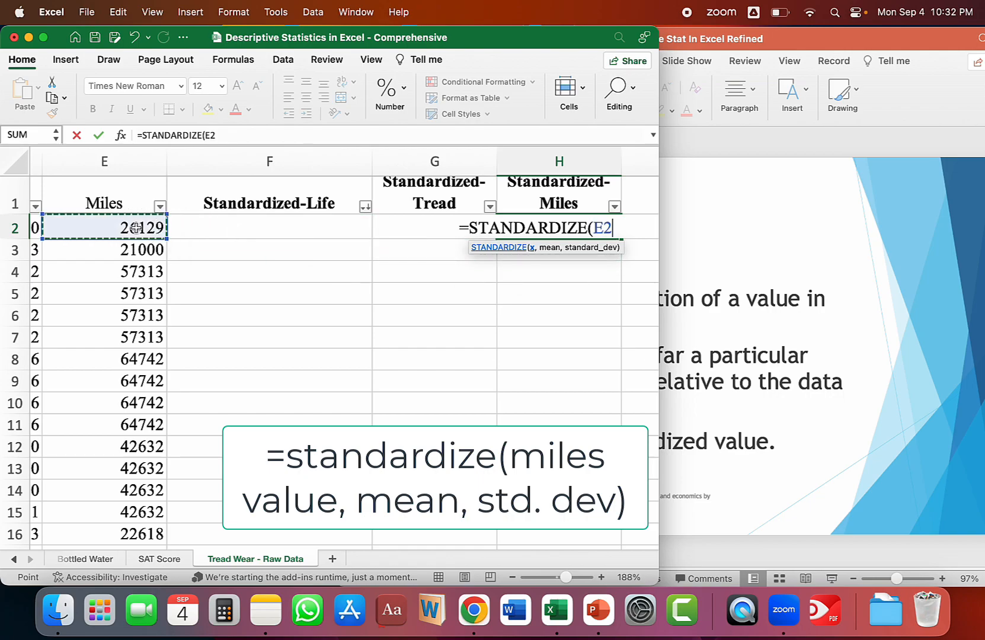
text(,)
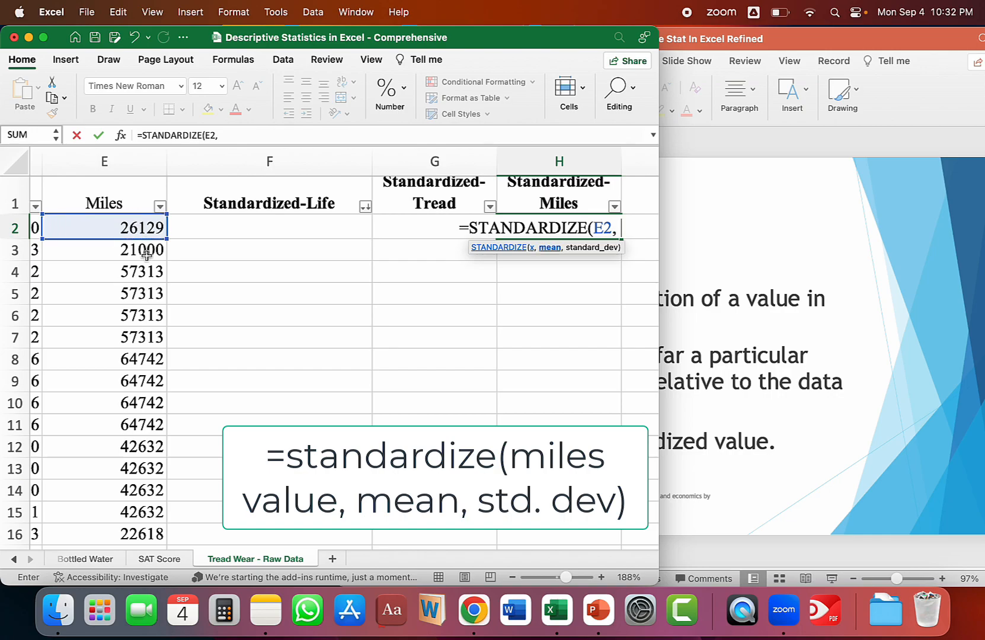
Add the Miles mean in E459 as the formula's second argument, locked as the absolute reference $E$459.
scroll(147, 255, down, 20)
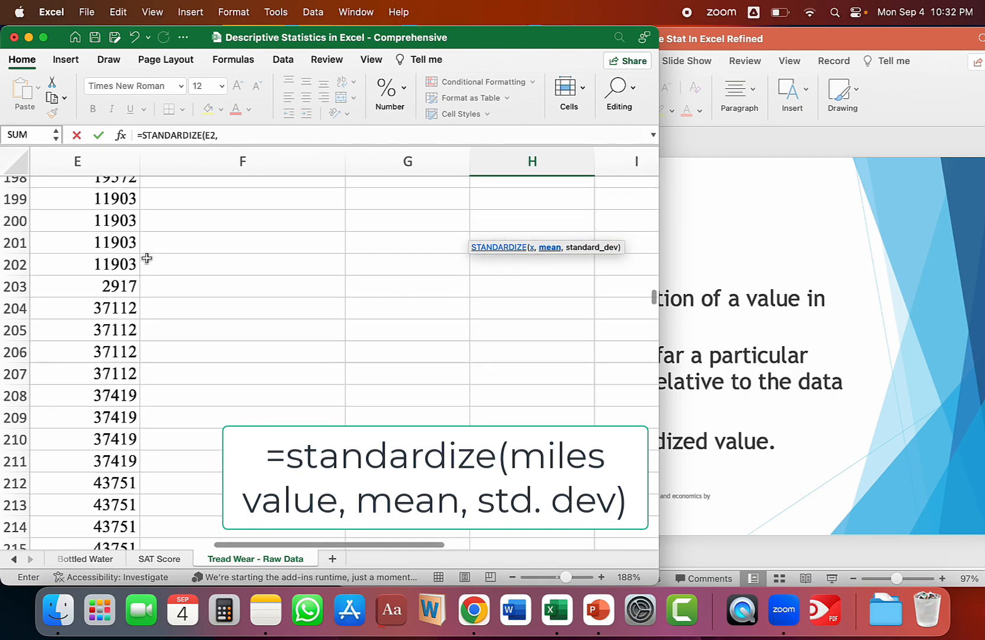
scroll(177, 296, left, 3)
click(313, 416)
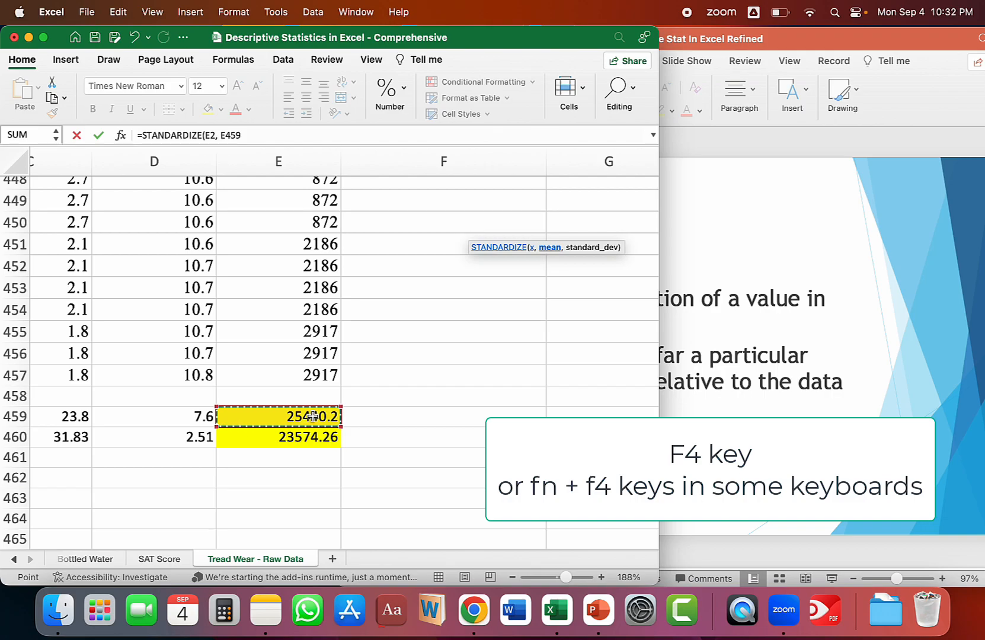
key(F4)
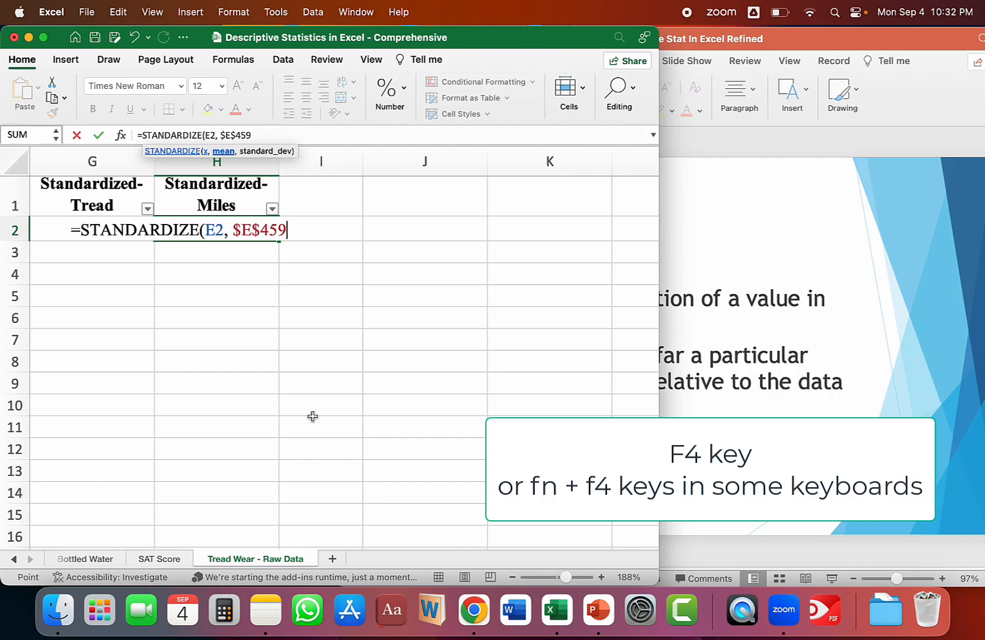
text(,)
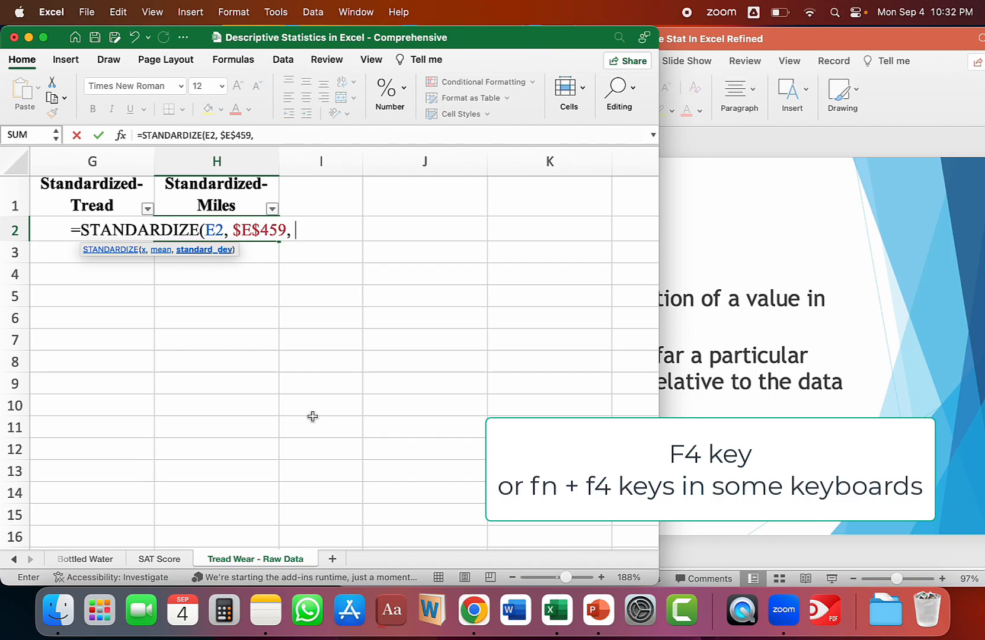
Complete the formula as =STANDARDIZE(E2, $E$459, $E$460) and fill it down the Standardized-Miles column through row 457.
scroll(356, 415, left, 5)
scroll(392, 409, down, 2)
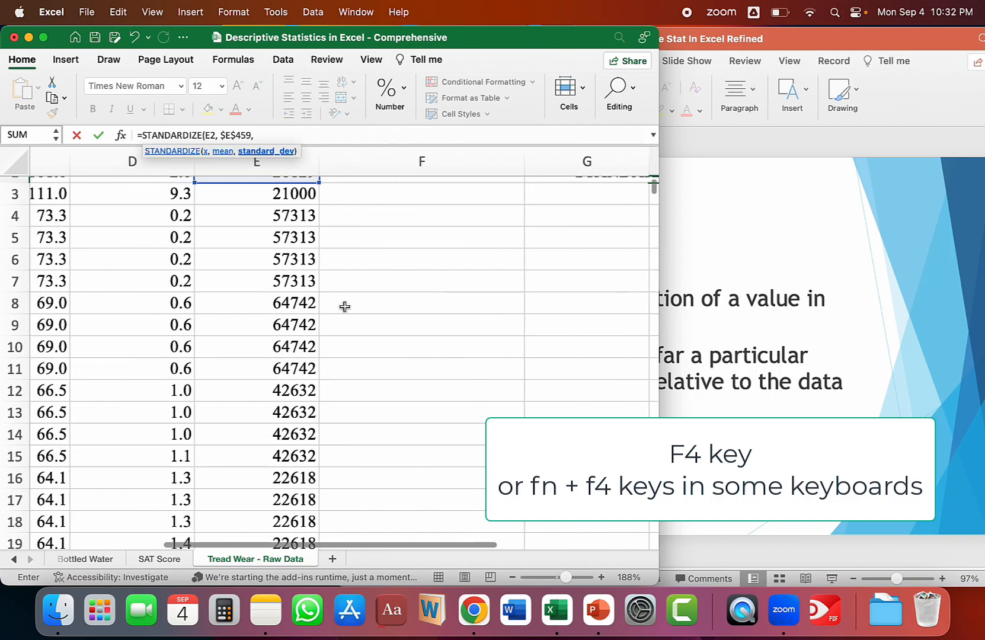
scroll(344, 307, left, 2)
scroll(345, 344, down, 20)
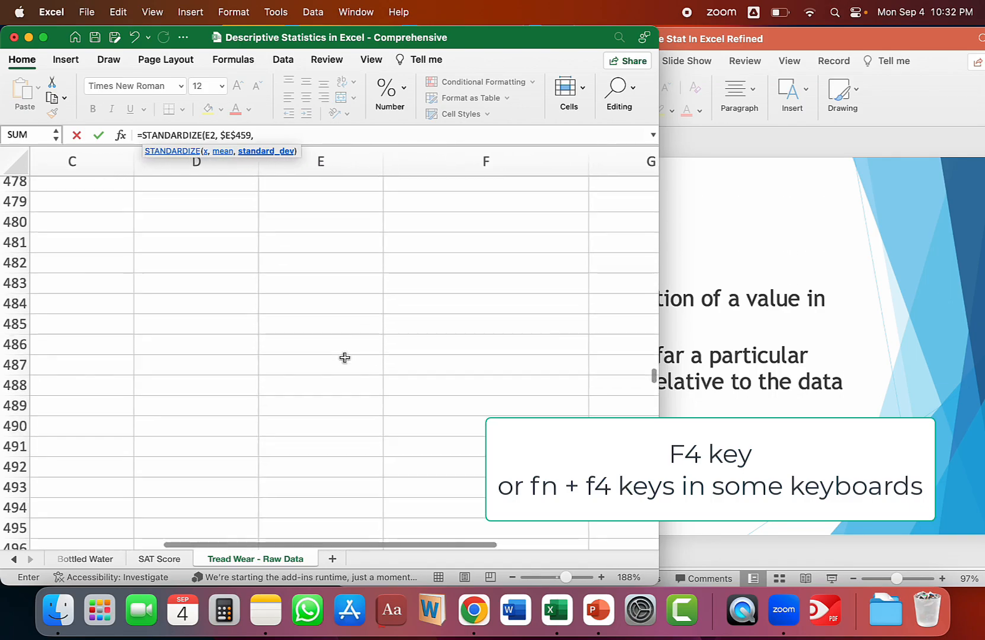
scroll(345, 357, up, 8)
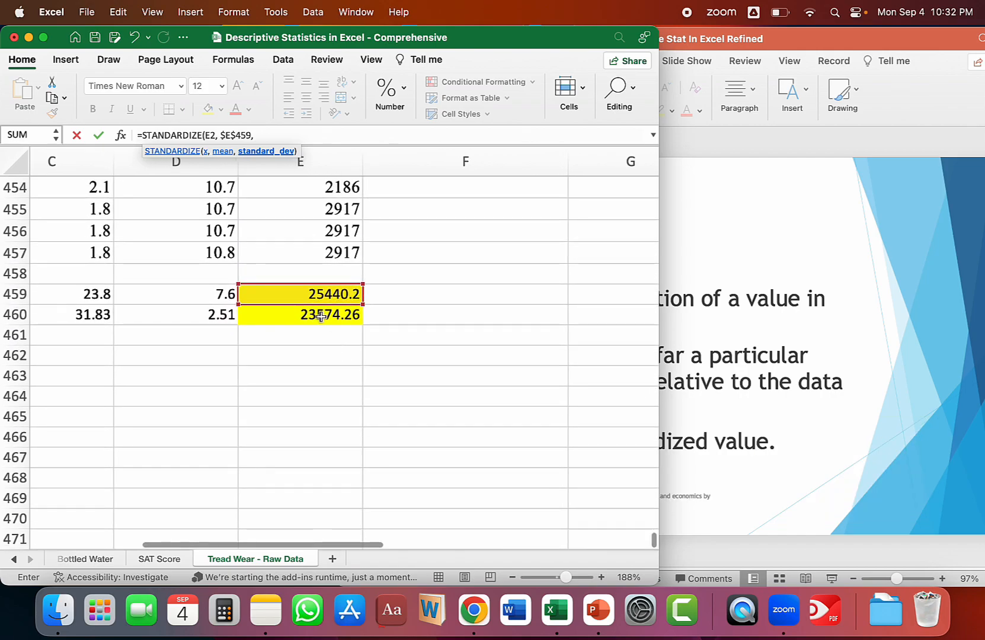
click(321, 316)
key(F4)
key(ctrl+Return)
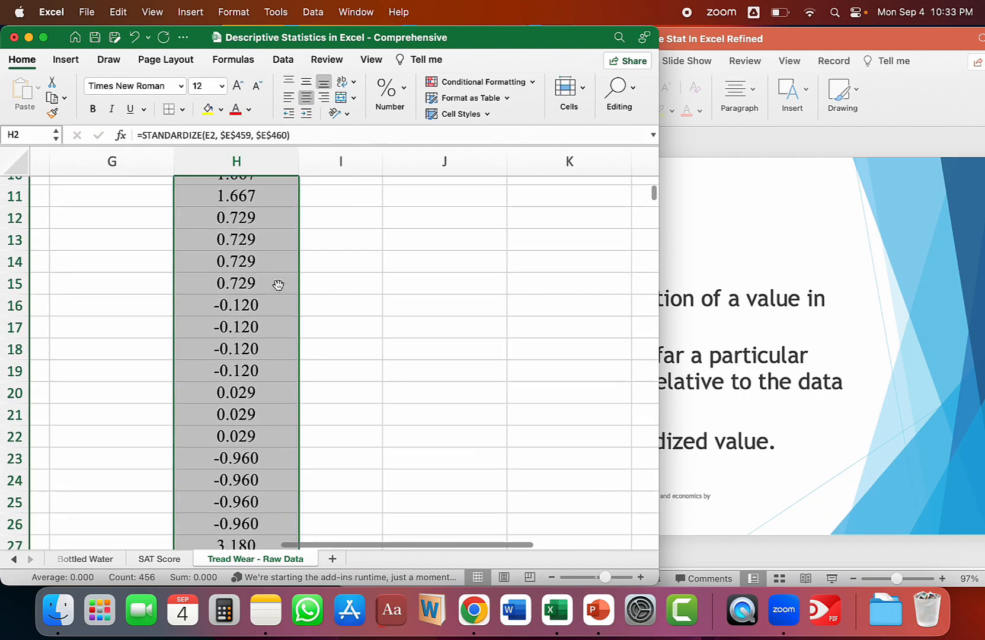
Sort the table by Standardized-Miles in ascending order.
scroll(279, 285, left, 2)
scroll(273, 278, up, 5)
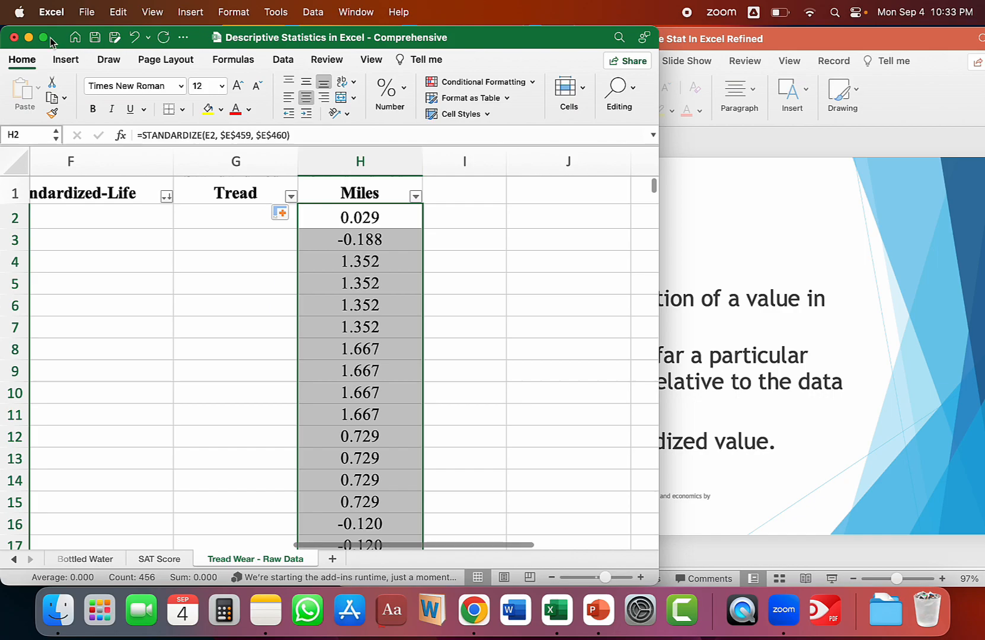
scroll(378, 329, left, 3)
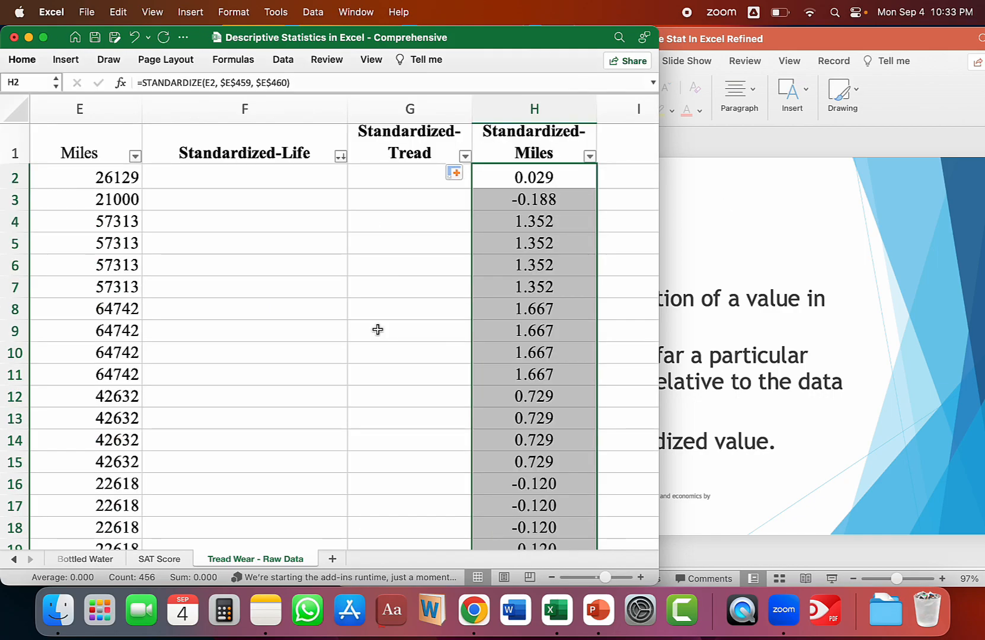
click(590, 157)
click(638, 208)
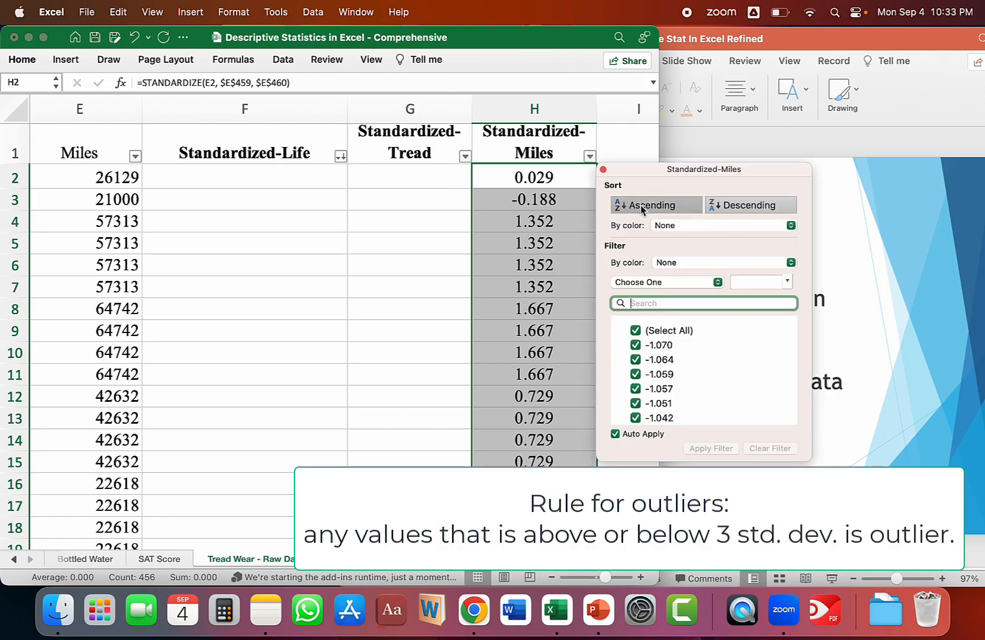
Sort the table by Standardized-Miles in descending order.
click(603, 170)
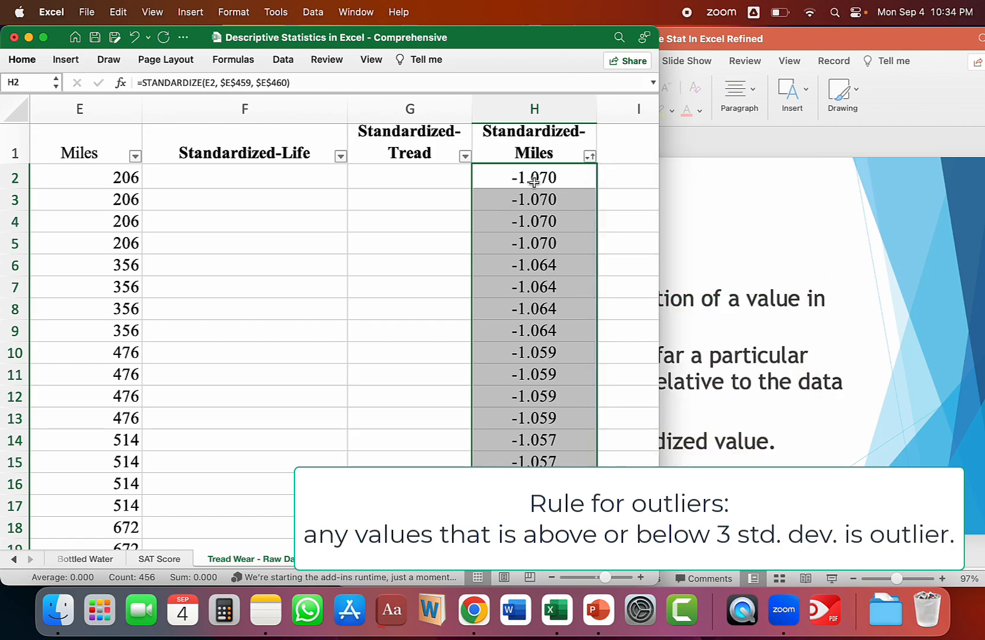
scroll(531, 187, down, 1)
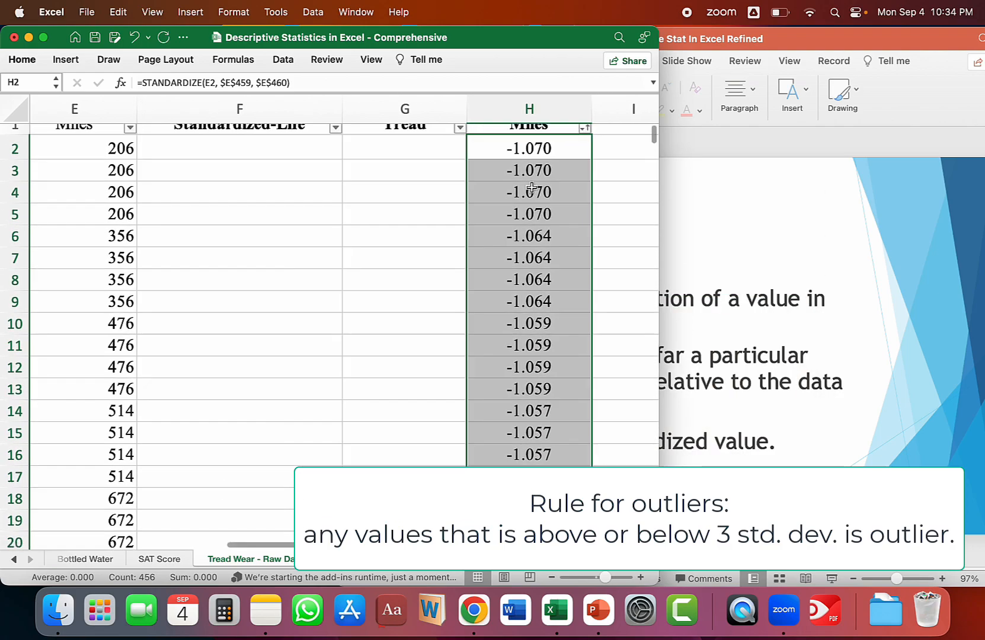
scroll(522, 185, up, 1)
scroll(522, 184, right, 1)
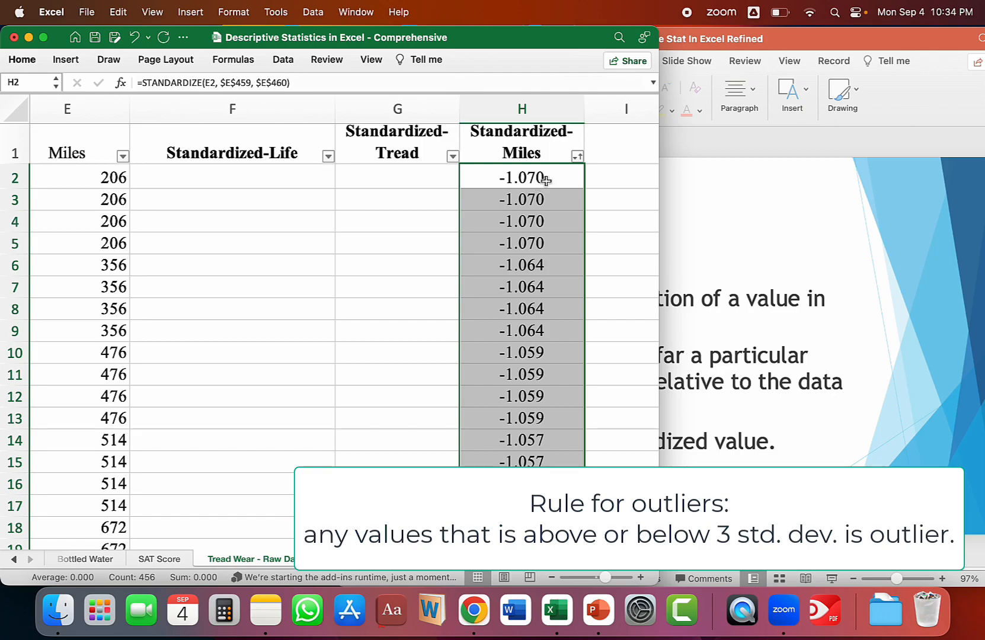
click(577, 156)
click(726, 204)
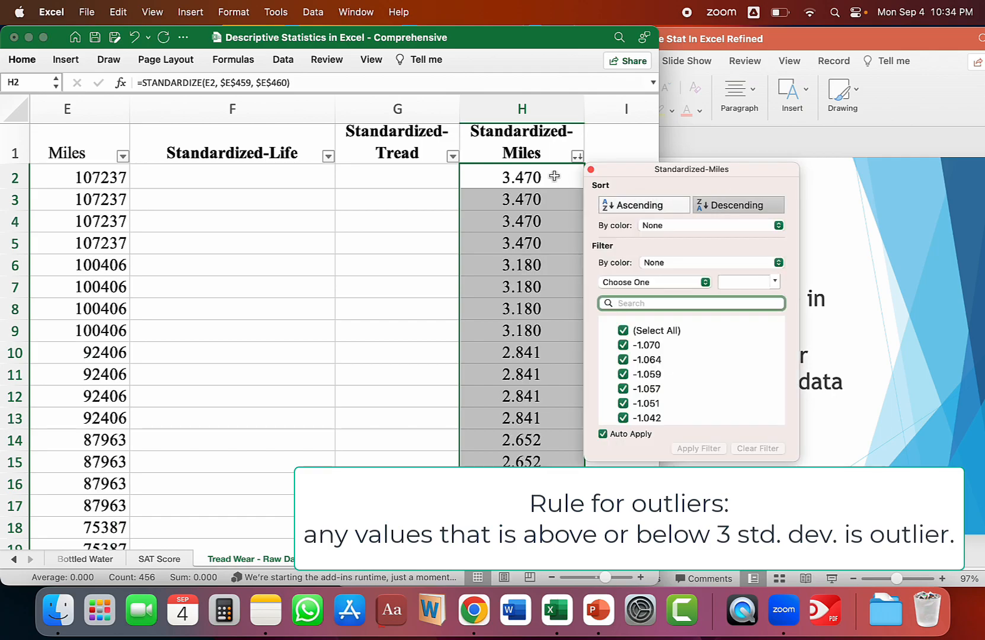
click(590, 169)
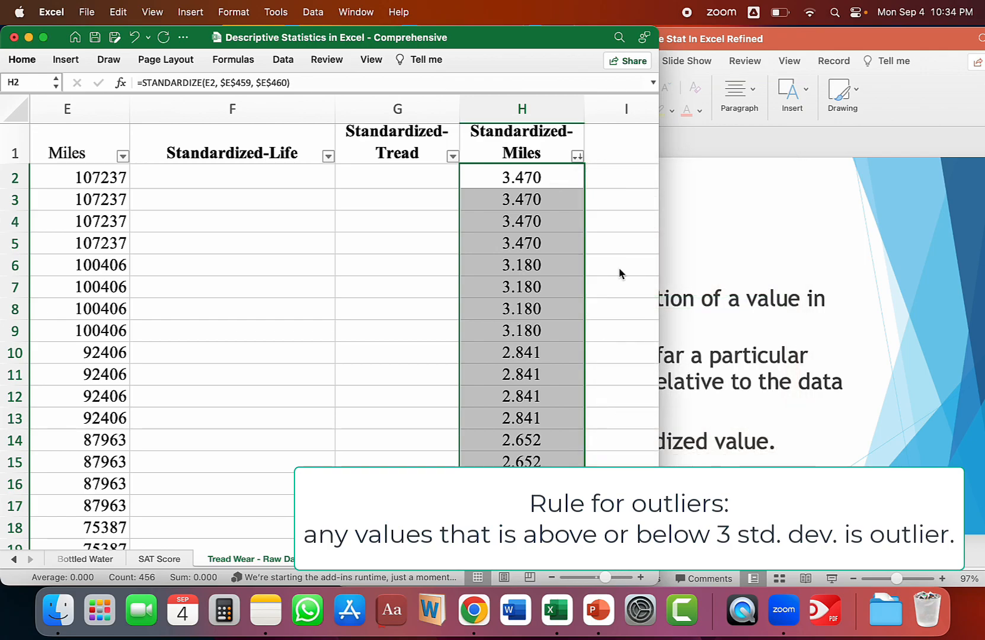
Switch to PowerPoint and draw a red bell curve with a mean line and three standard-deviation marks per side on the Z-Scores slide.
click(783, 237)
mouse_move(667, 274)
mouse_down()
mouse_move(706, 248)
mouse_move(750, 182)
mouse_move(805, 176)
mouse_move(921, 266)
mouse_move(660, 273)
mouse_up()
mouse_move(781, 176)
mouse_down()
mouse_move(784, 270)
mouse_move(818, 254)
mouse_move(819, 266)
mouse_move(853, 264)
mouse_move(852, 274)
mouse_up()
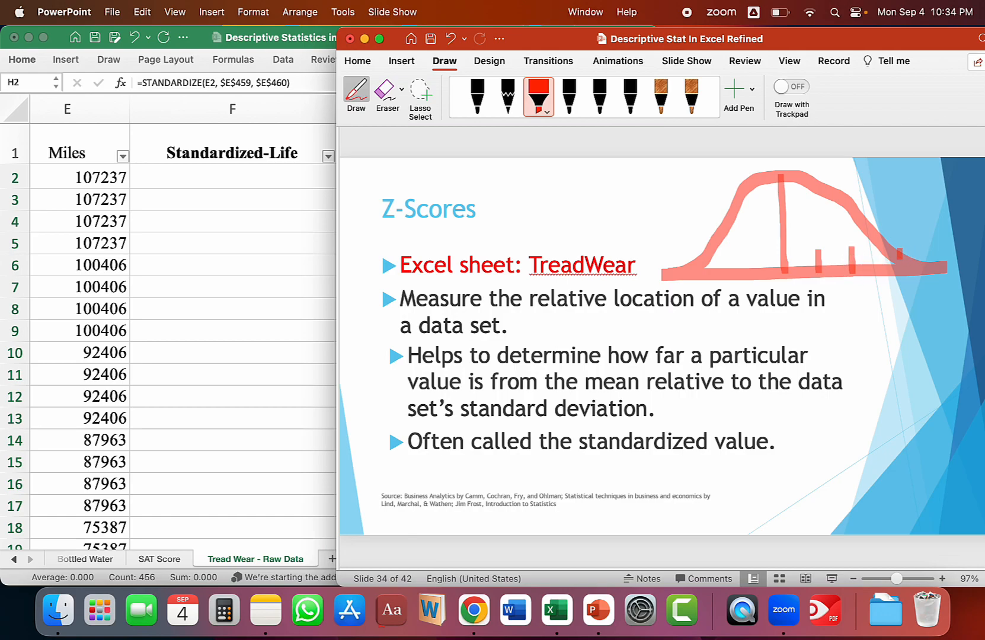
drag(899, 249, 899, 267)
mouse_move(749, 259)
mouse_down()
mouse_move(749, 276)
mouse_move(675, 267)
mouse_move(676, 282)
mouse_up()
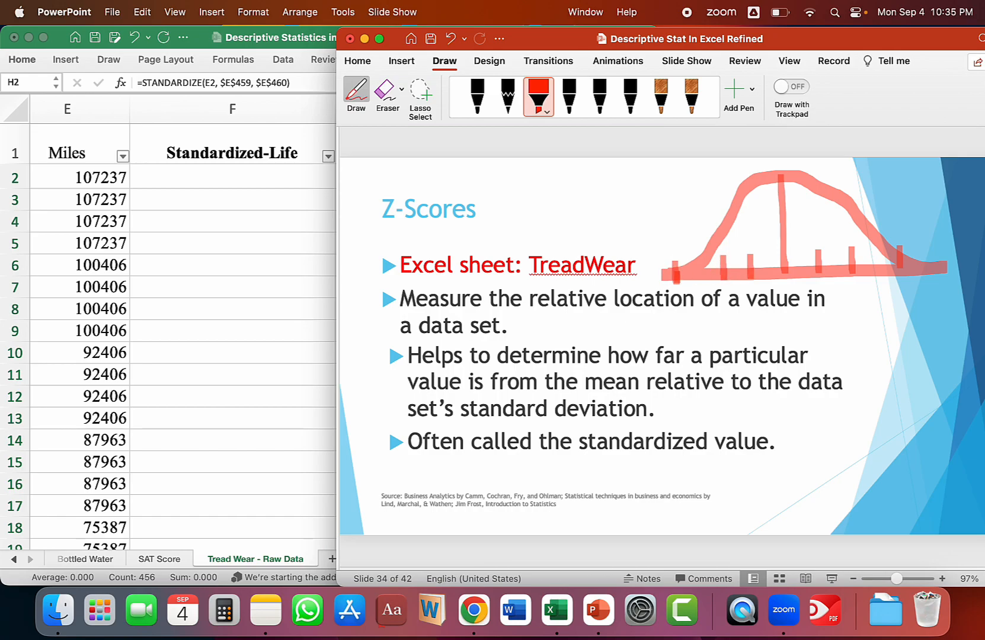
drag(791, 264, 788, 270)
drag(873, 249, 873, 259)
Switch back to Excel and select the Standardized-Miles values above 3, cells H2:H9.
key(super+Tab)
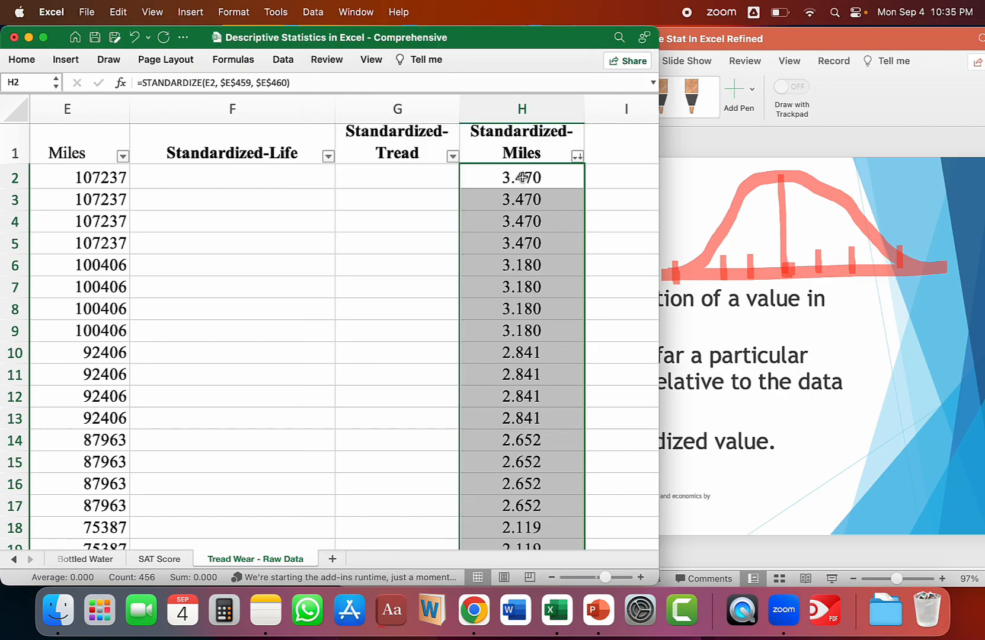
click(605, 176)
click(528, 176)
drag(528, 176, 523, 332)
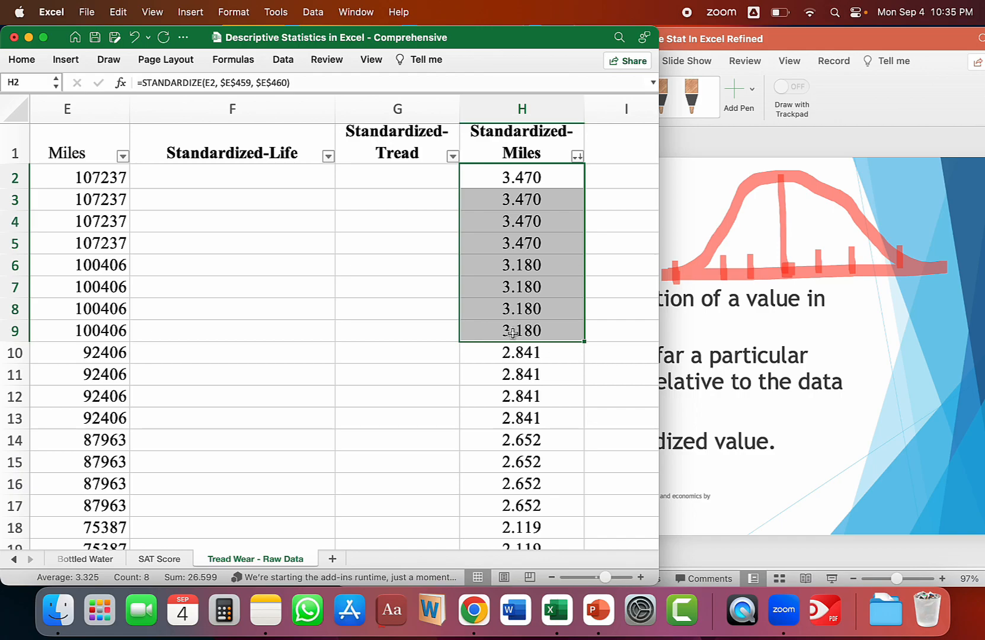
Delete the empty Standardized-Life and Standardized-Tread columns and select the outlier rows of Miles and Standardized-Miles, E2:F9.
drag(217, 104, 391, 110)
key(super+minus)
drag(193, 176, 117, 336)
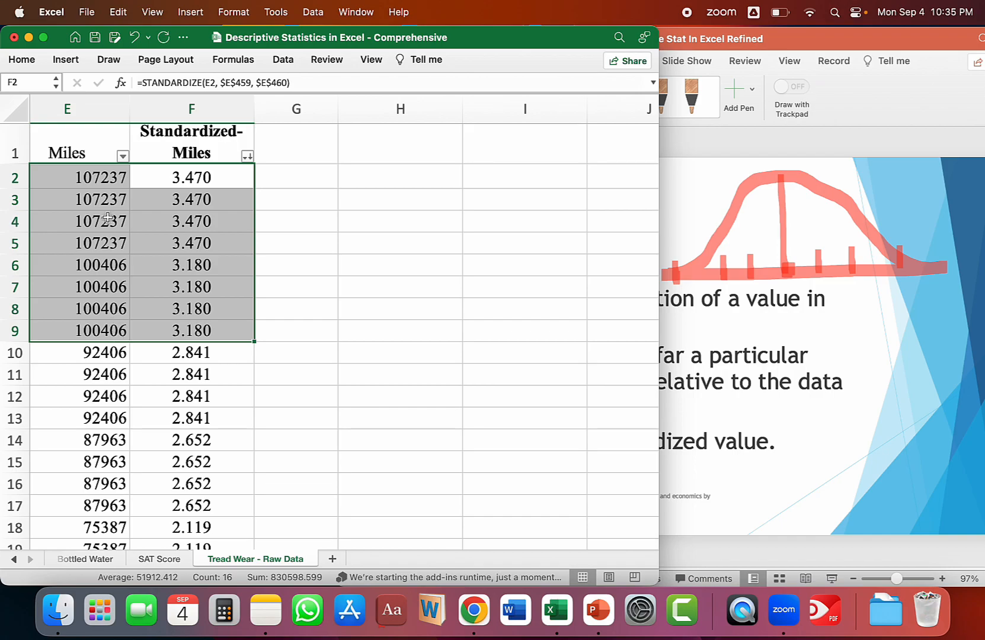
click(99, 353)
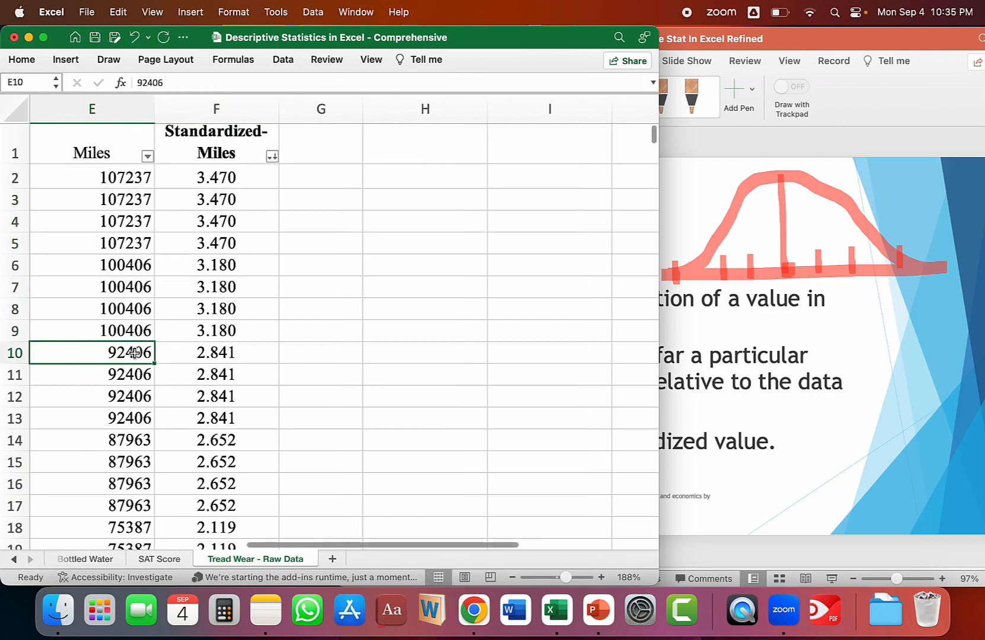
drag(115, 353, 119, 375)
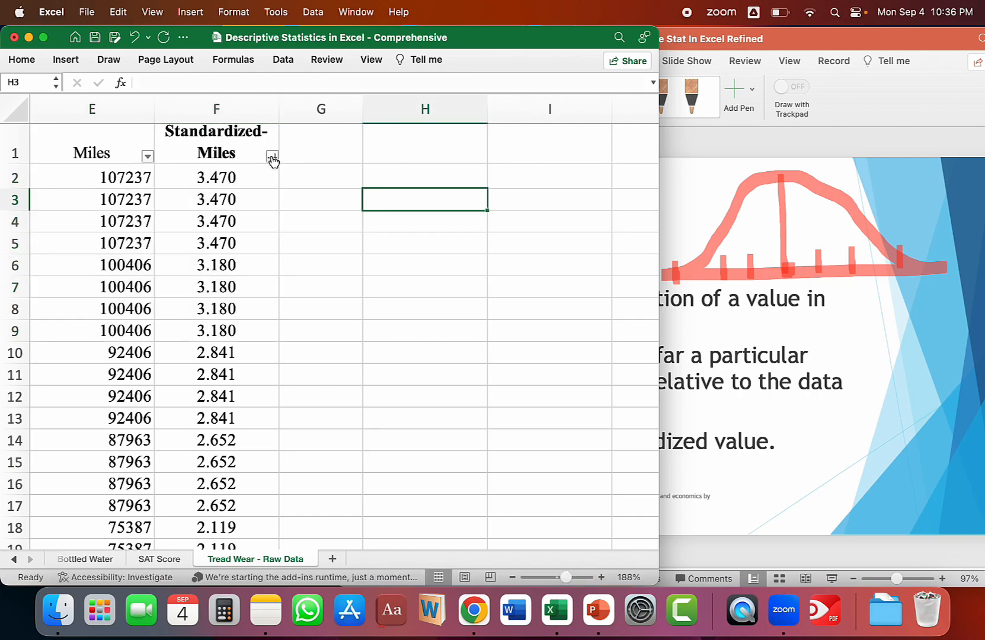
Re-sort the table by Standardized-Miles in ascending order to check for values below -3.
click(272, 157)
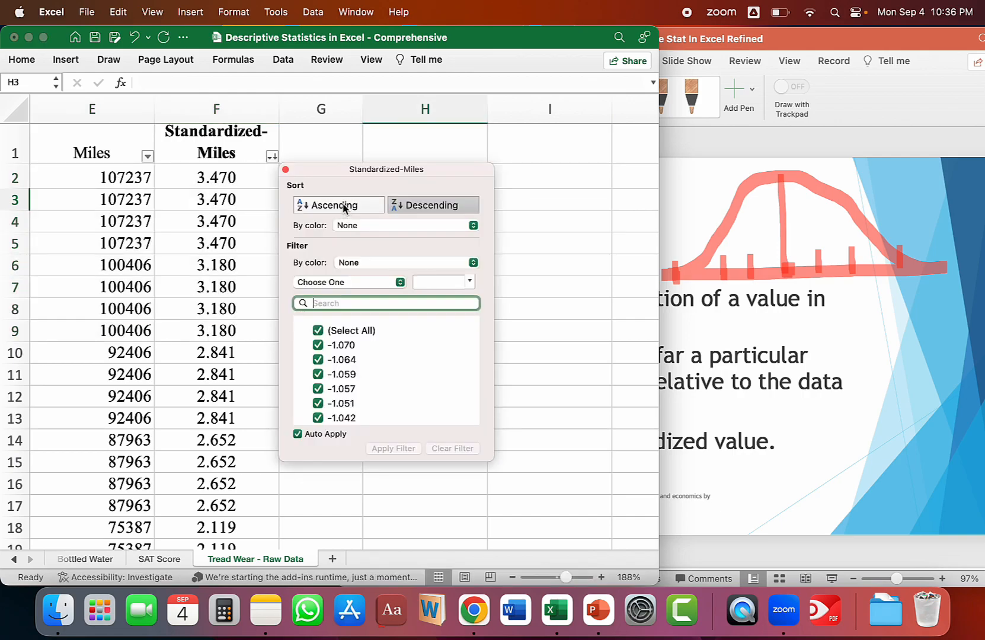
click(343, 206)
click(216, 178)
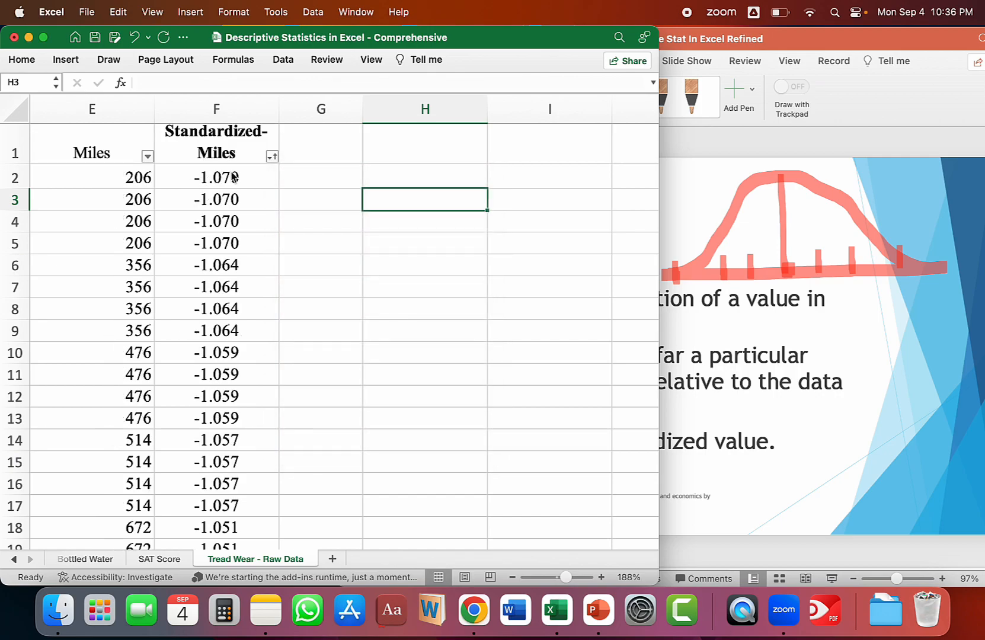
Switch to PowerPoint, stop drawing, and move on past the Utility of z-score slide to the Analyzing Distributions slide.
click(682, 167)
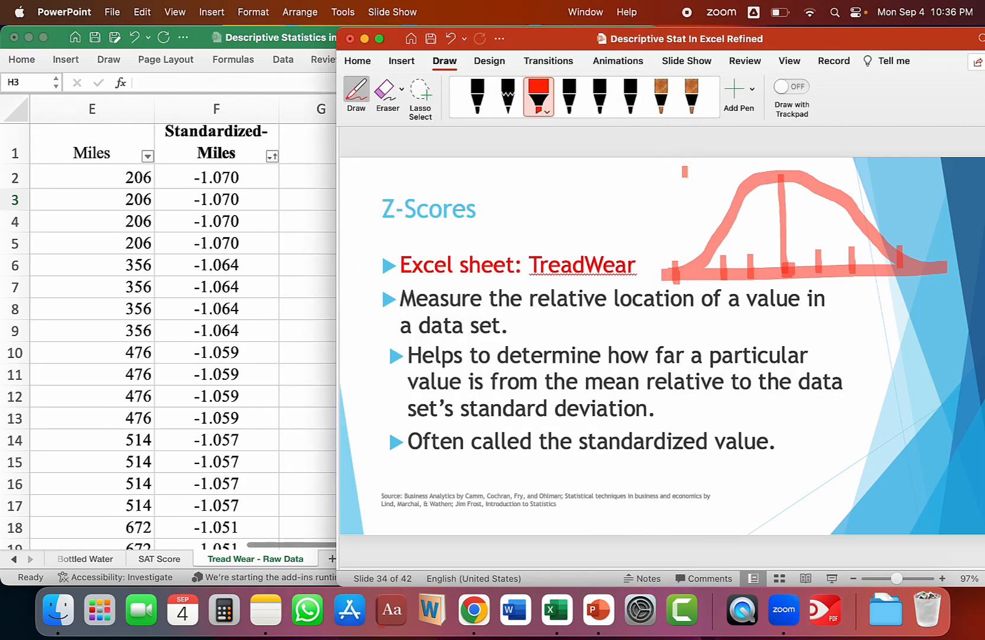
scroll(685, 172, down, 1)
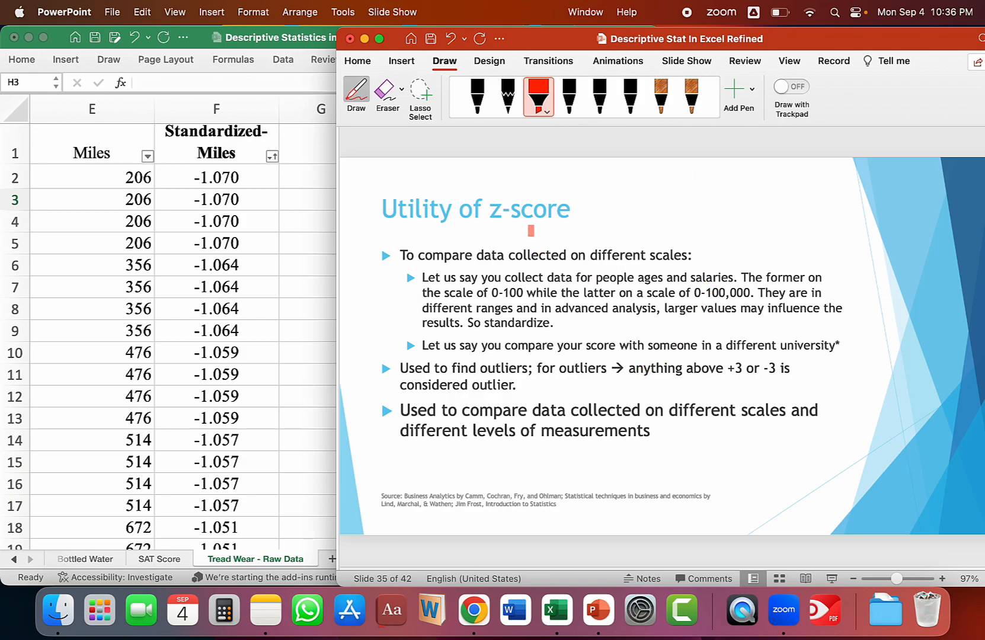
key(Escape)
click(234, 162)
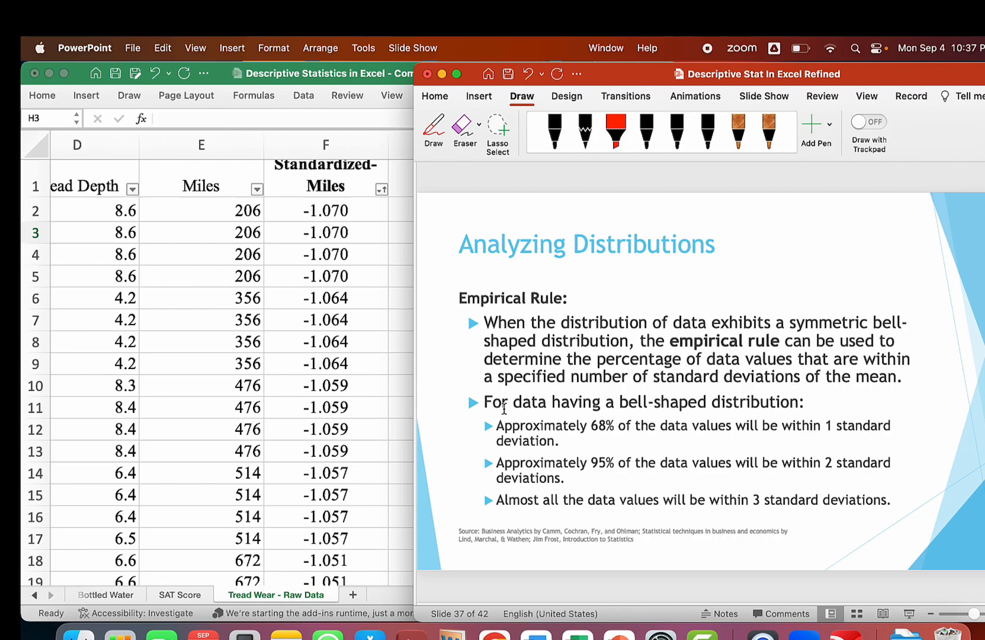
Select the bullet about 68% of data values within 1 standard deviation and choose the red highlighter for drawing on the slide.
drag(501, 426, 576, 442)
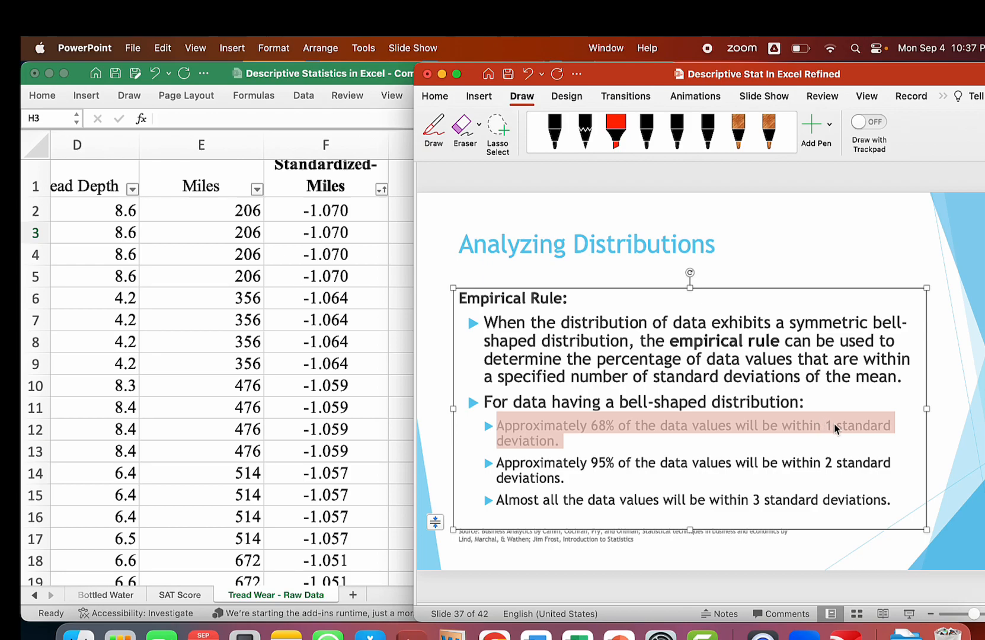
click(615, 131)
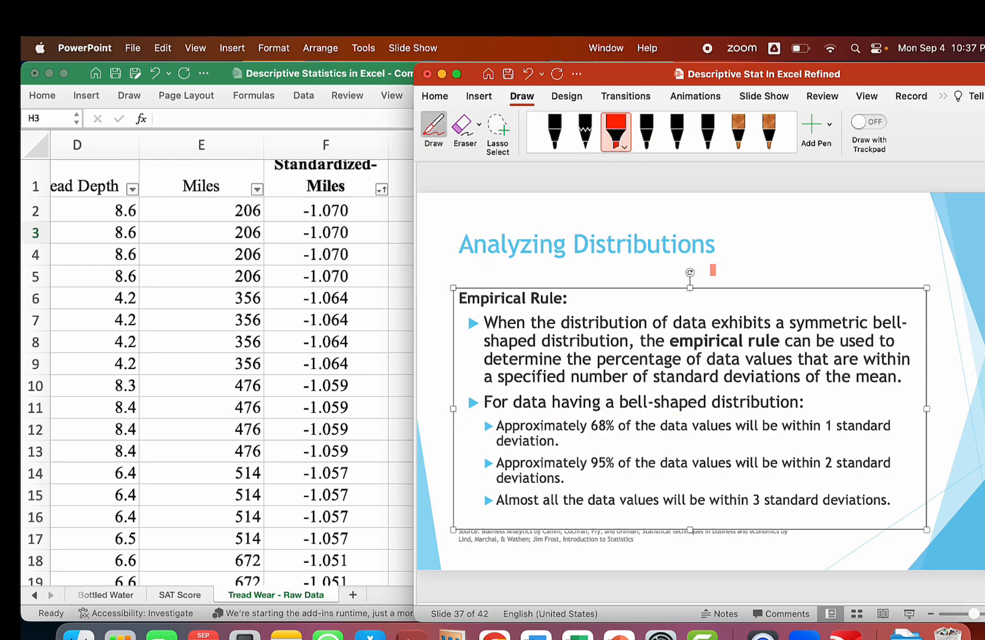